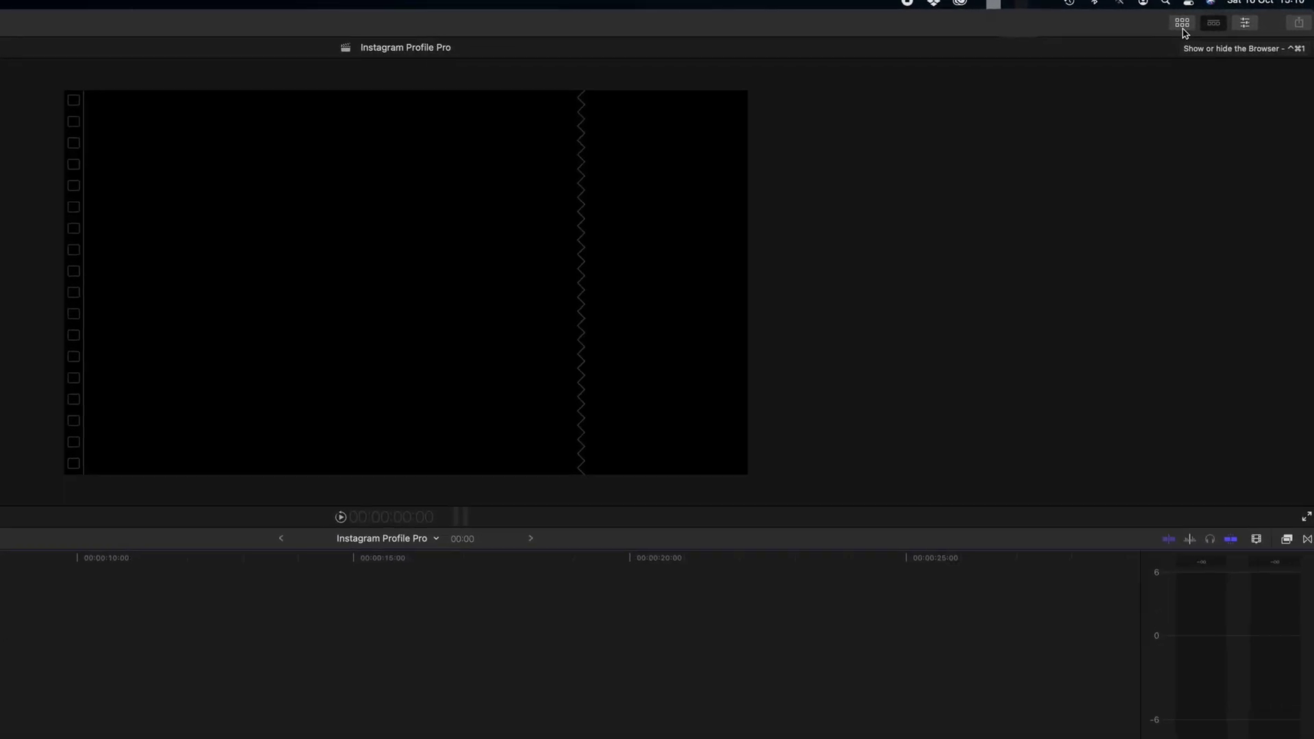
# Show the Instagram Profile Pro category in the Titles and Generators browser
pyautogui.click(1109, 28)
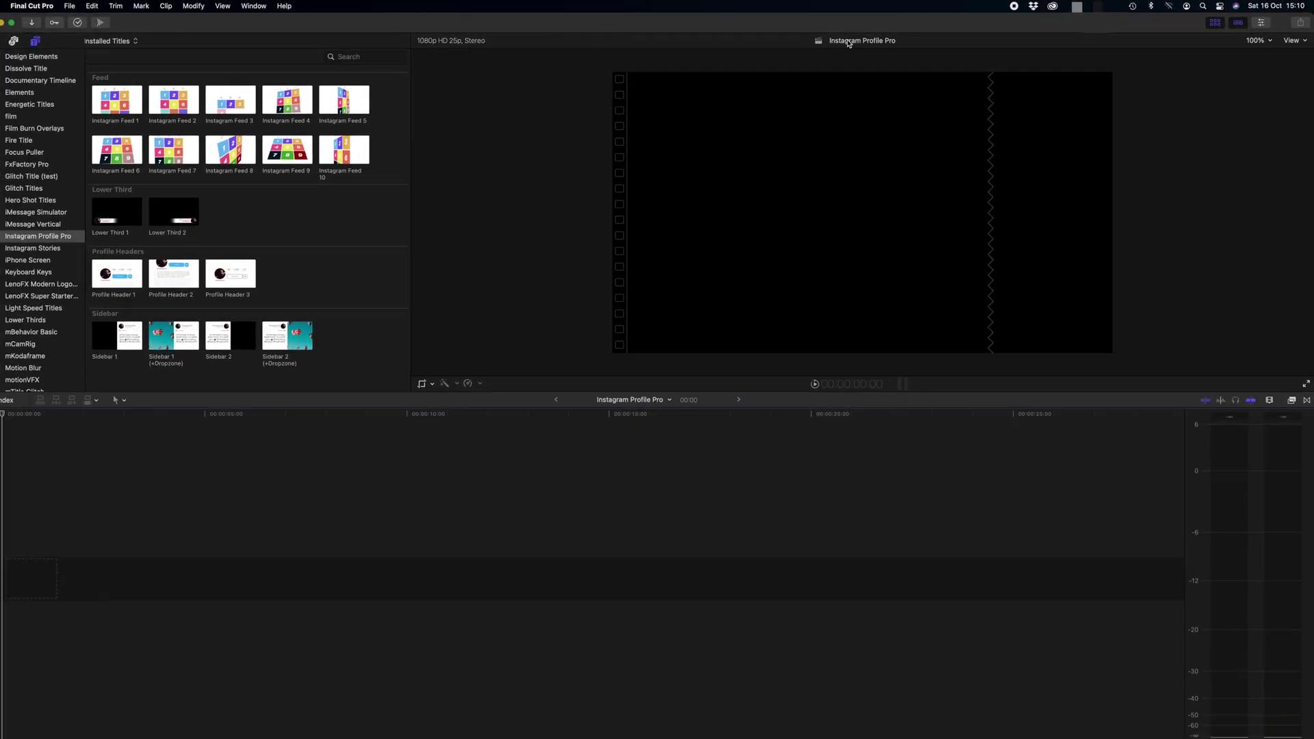
pyautogui.click(67, 238)
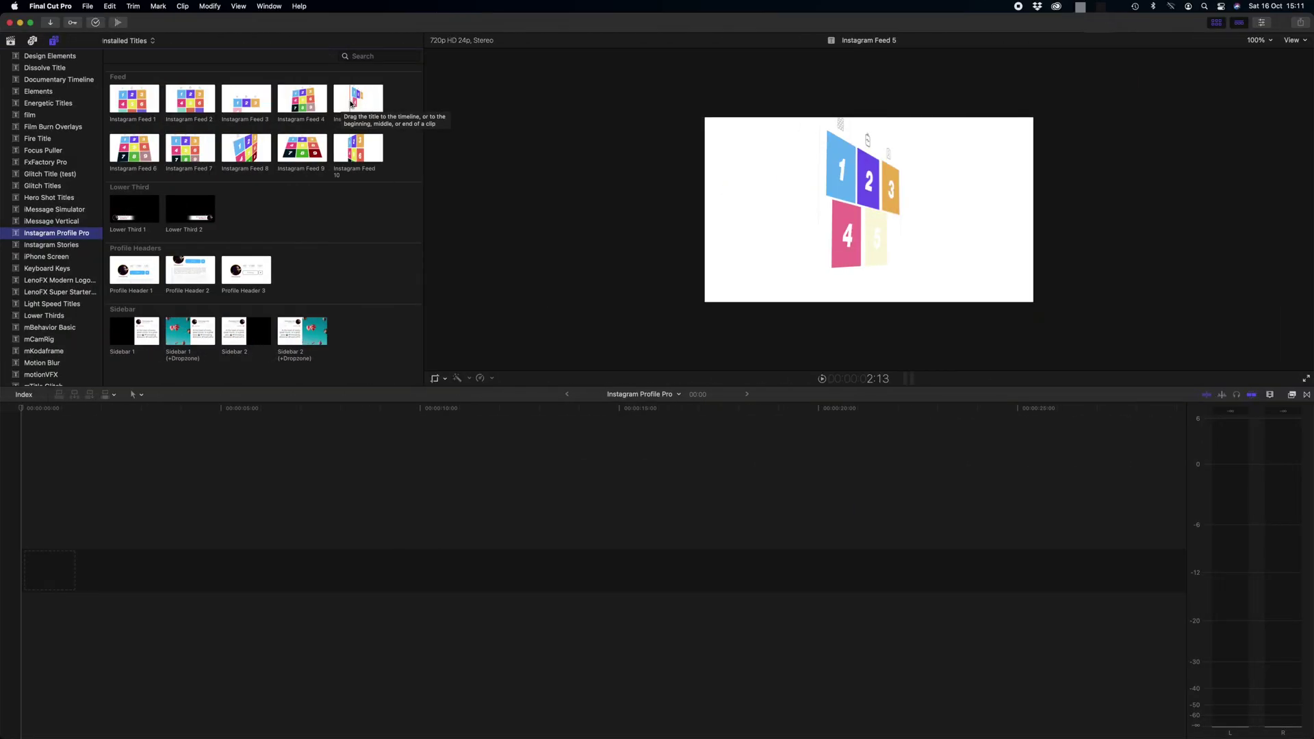
# Append the Instagram Feed 4 title to the start of the timeline
pyautogui.click(302, 108)
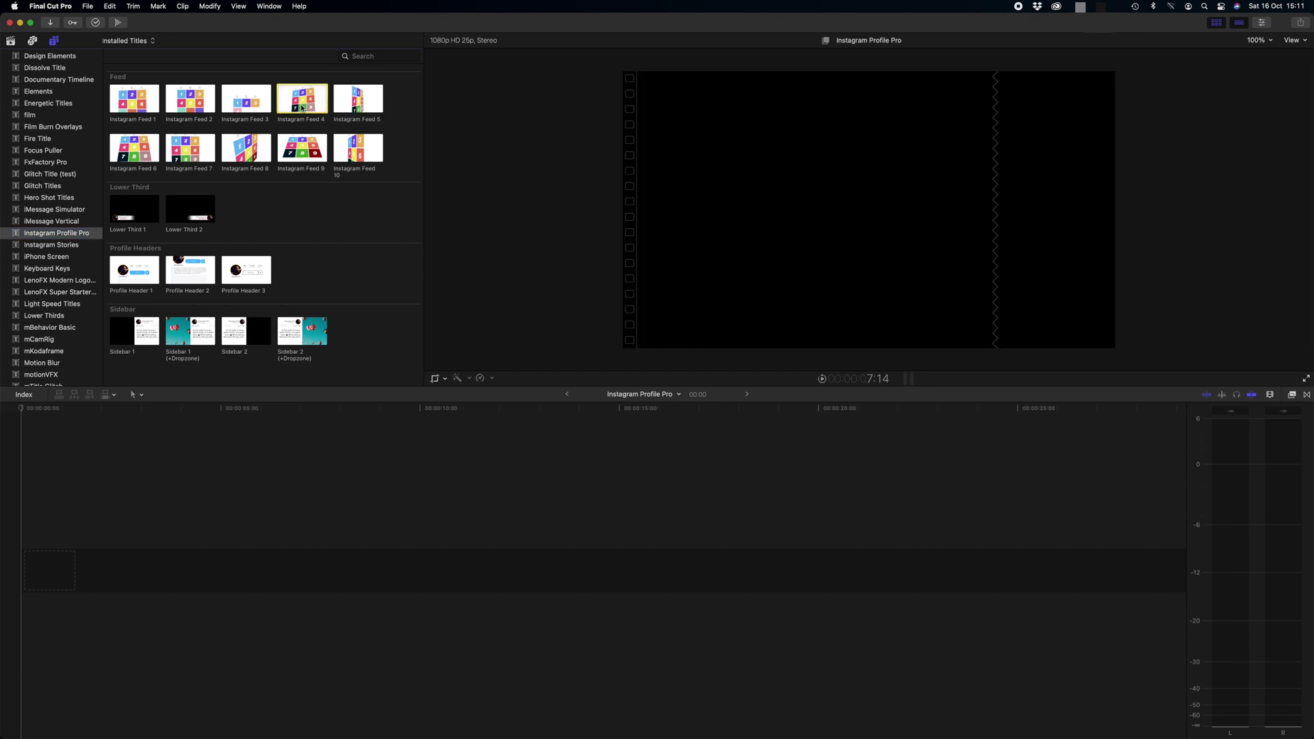
pyautogui.press('e')
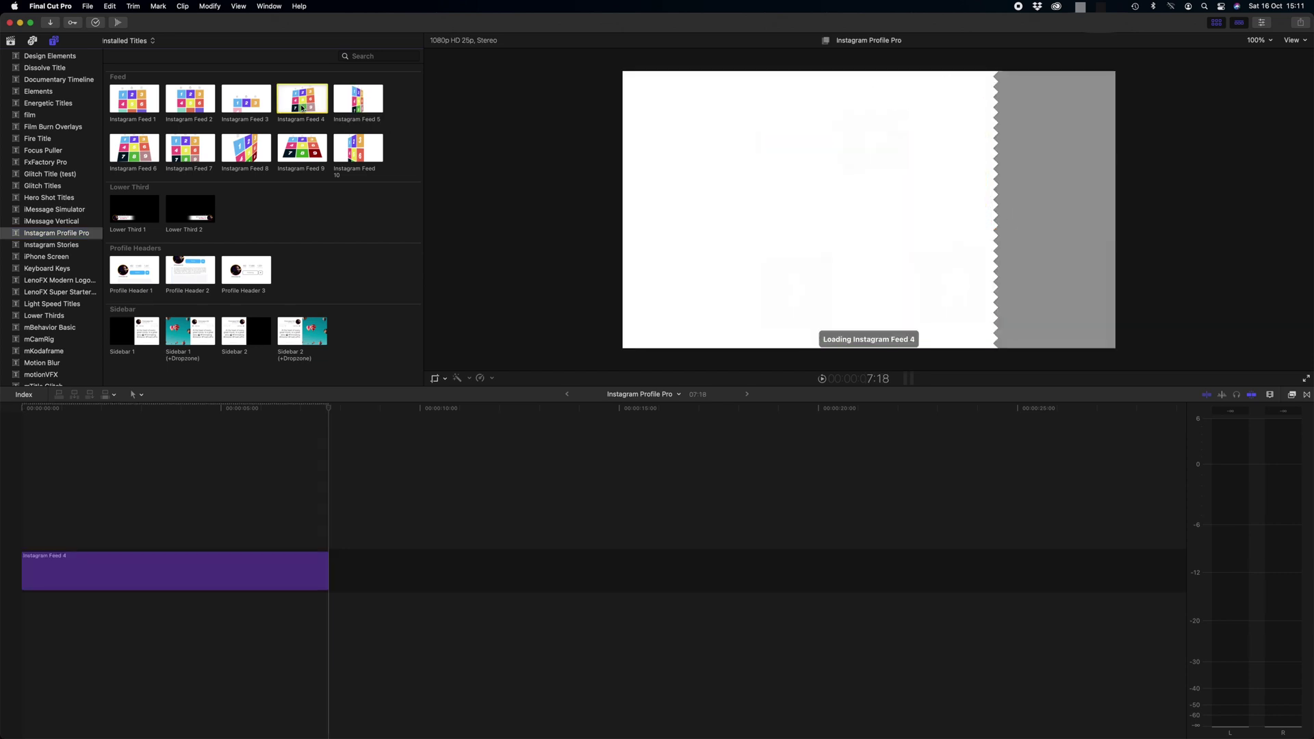
pyautogui.click(130, 438)
# Show the Feed 4 clip's published title parameters and toggle Fade Out off and back on
pyautogui.click(133, 570)
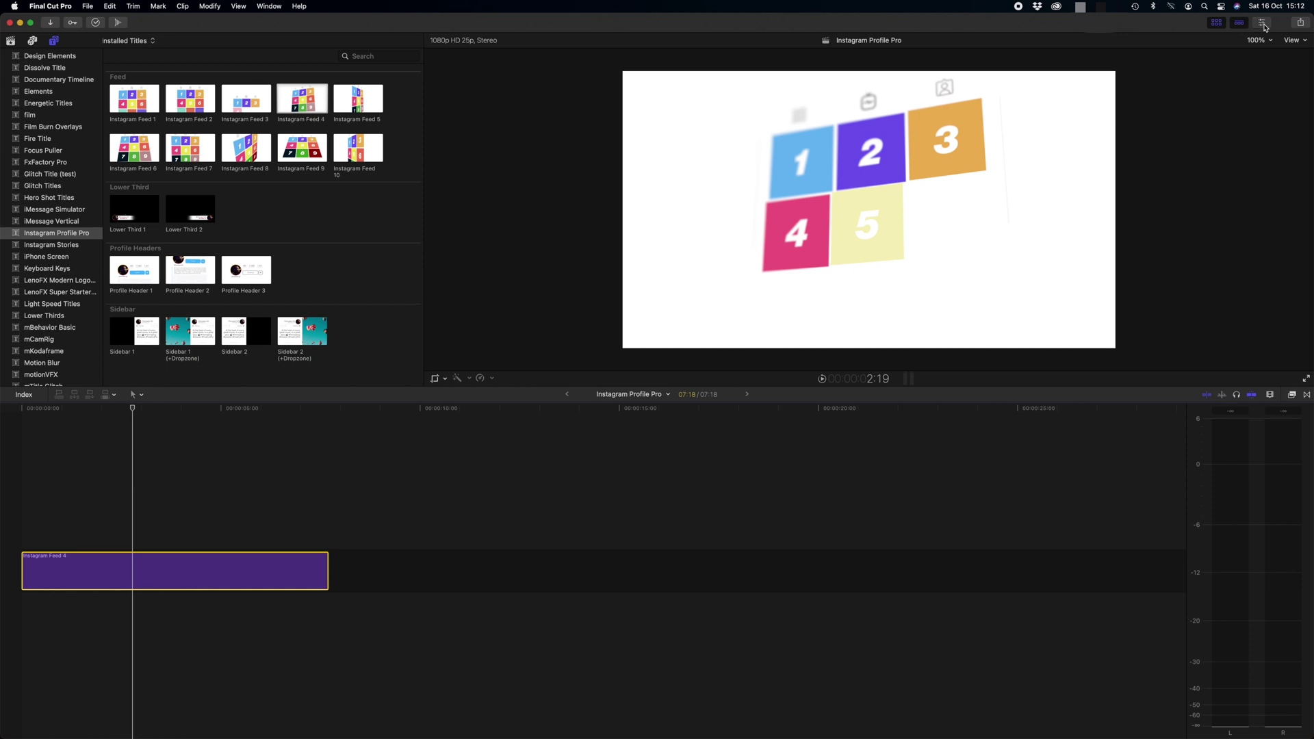
pyautogui.click(1264, 24)
pyautogui.click(1130, 41)
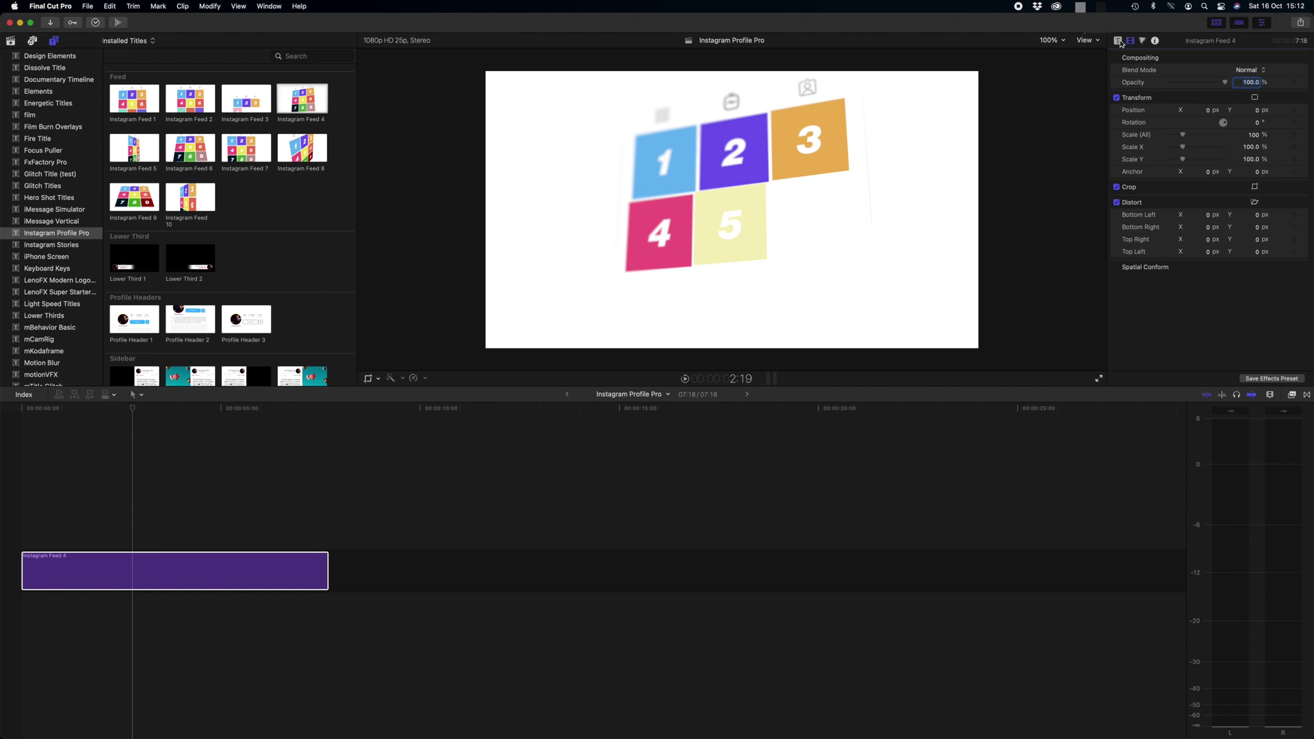
pyautogui.click(1119, 41)
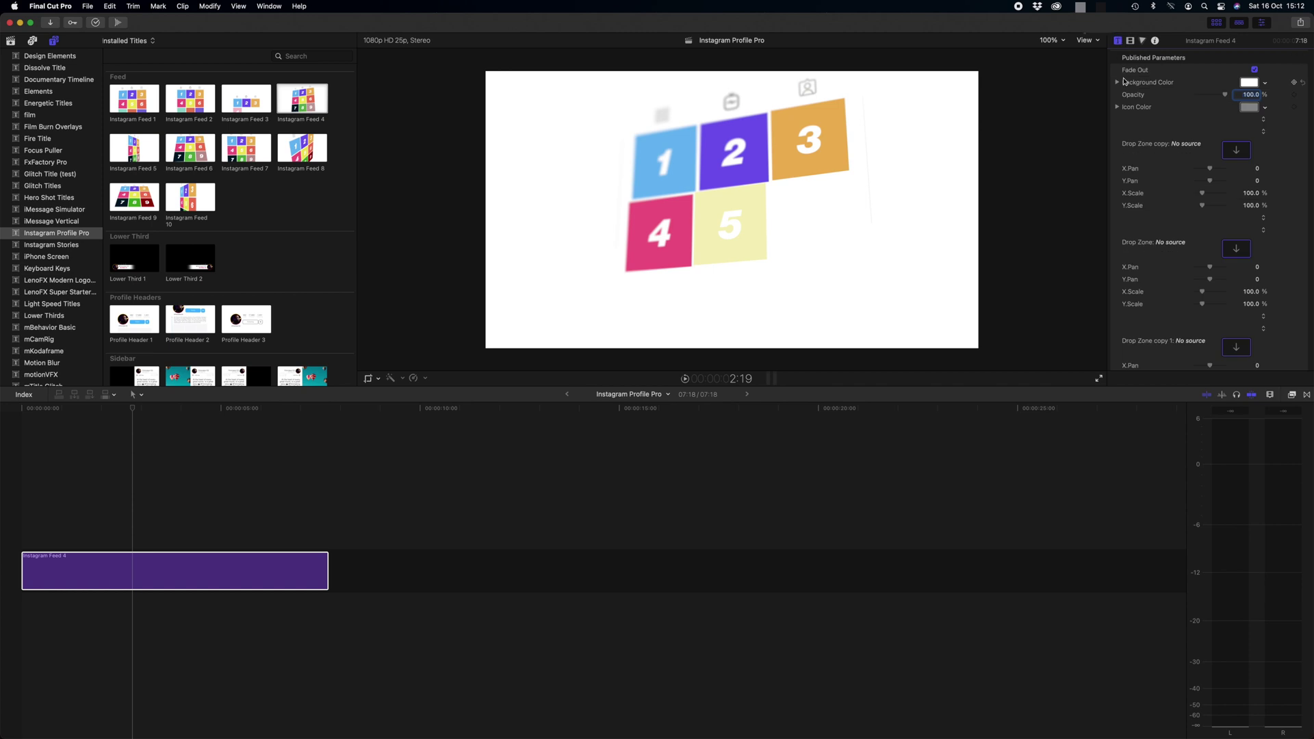
pyautogui.click(298, 411)
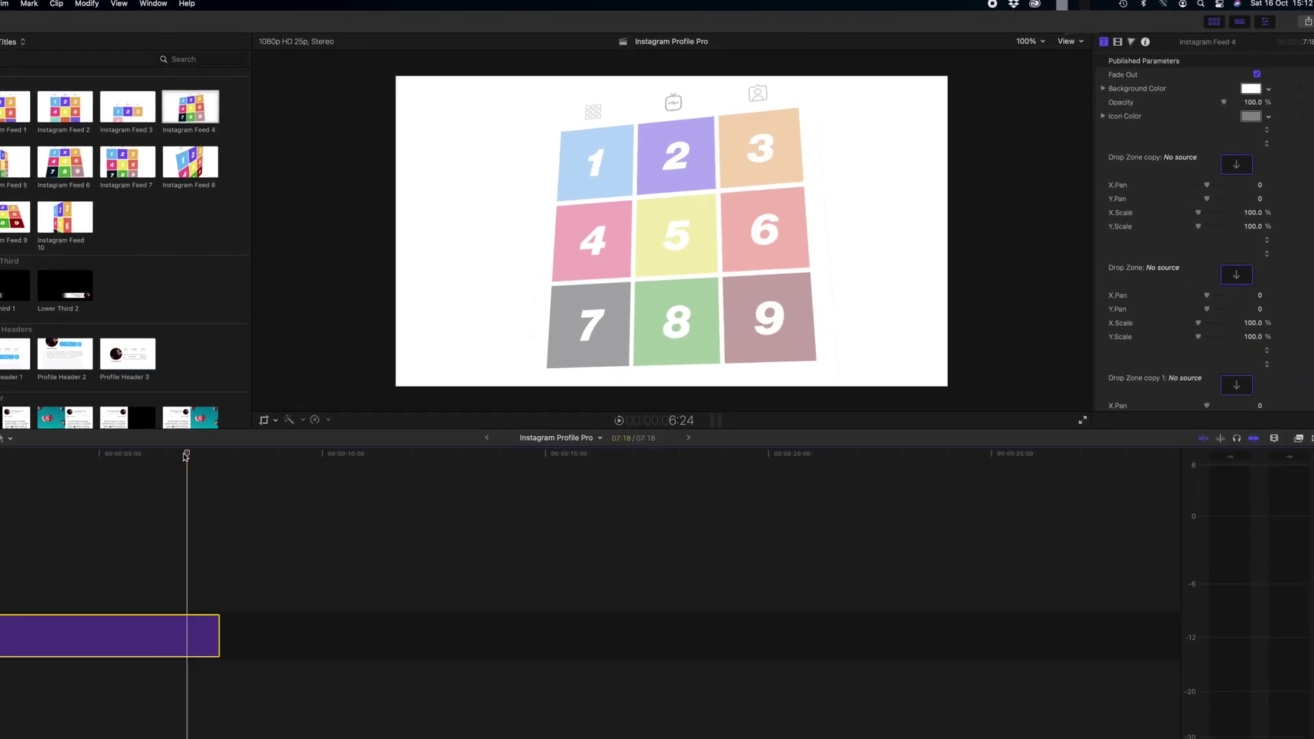
pyautogui.click(1257, 74)
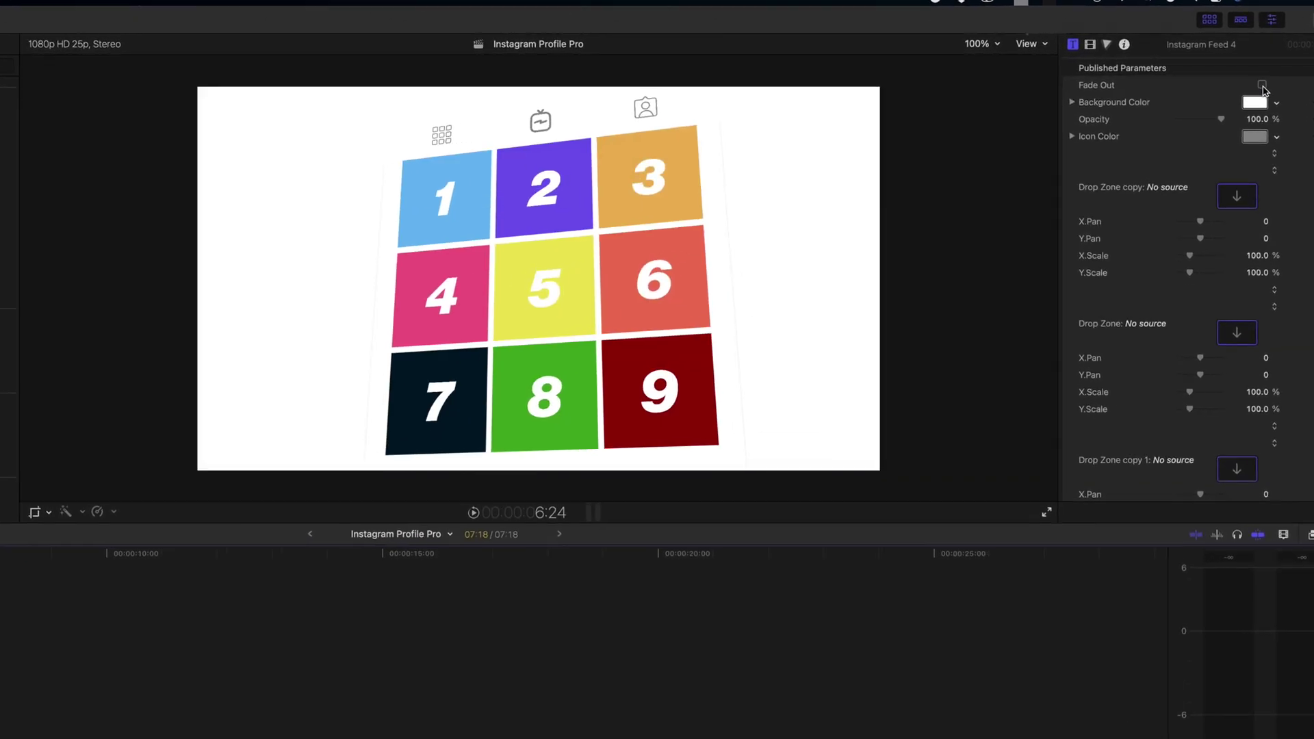
pyautogui.click(1263, 86)
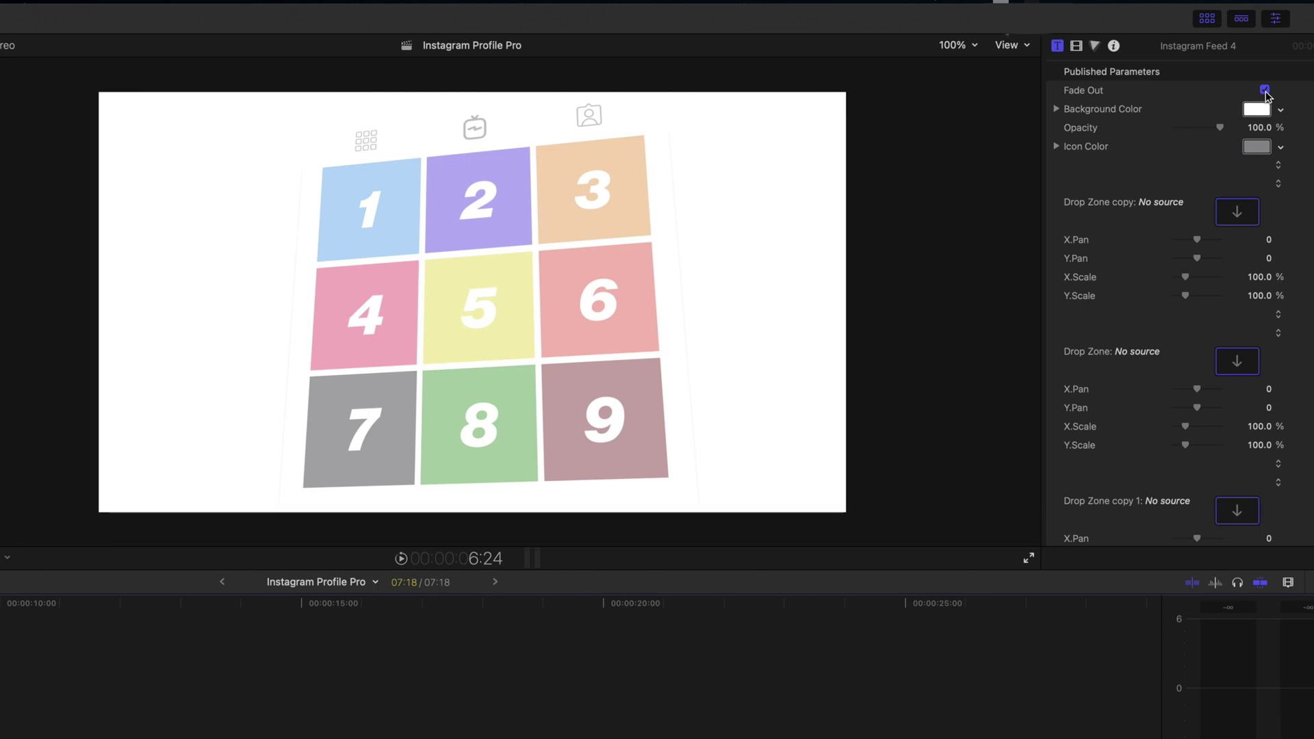
pyautogui.click(1257, 109)
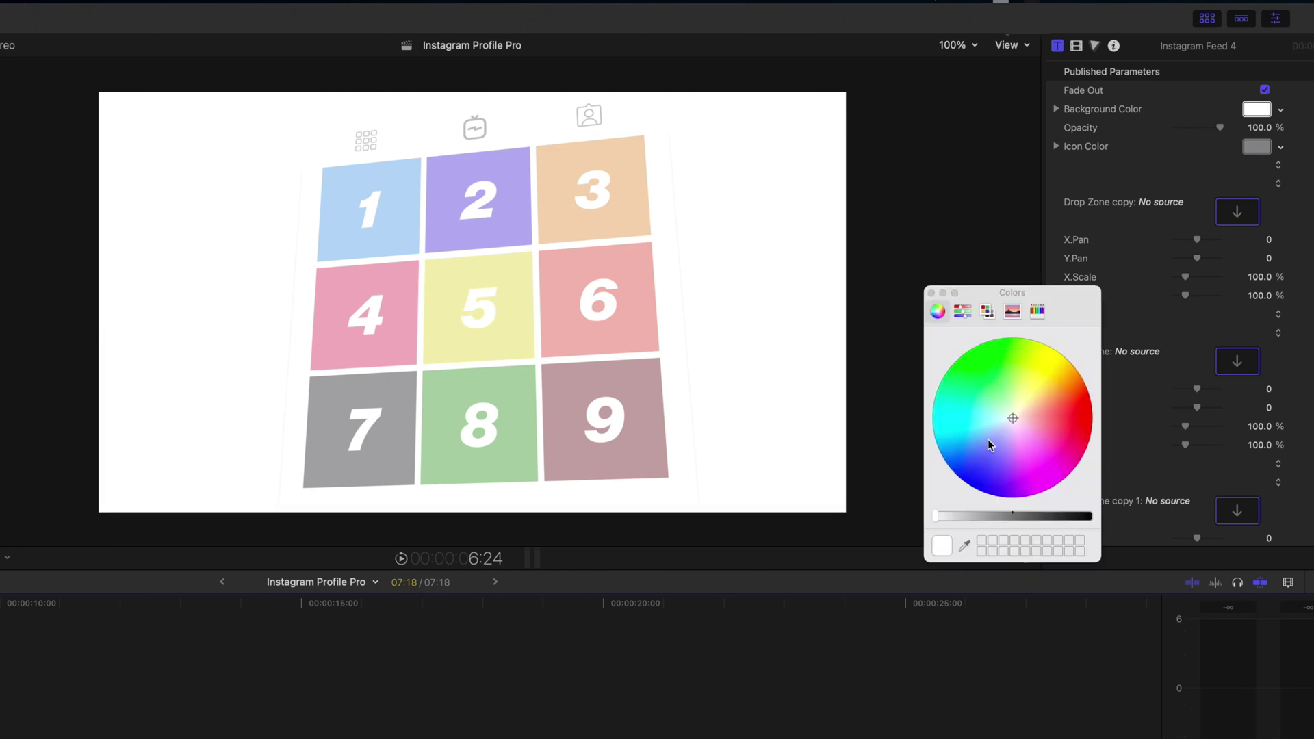
pyautogui.moveTo(1014, 421)
pyautogui.mouseDown()
pyautogui.moveTo(980, 435)
pyautogui.moveTo(976, 388)
pyautogui.moveTo(1018, 366)
pyautogui.moveTo(1036, 409)
pyautogui.mouseUp()
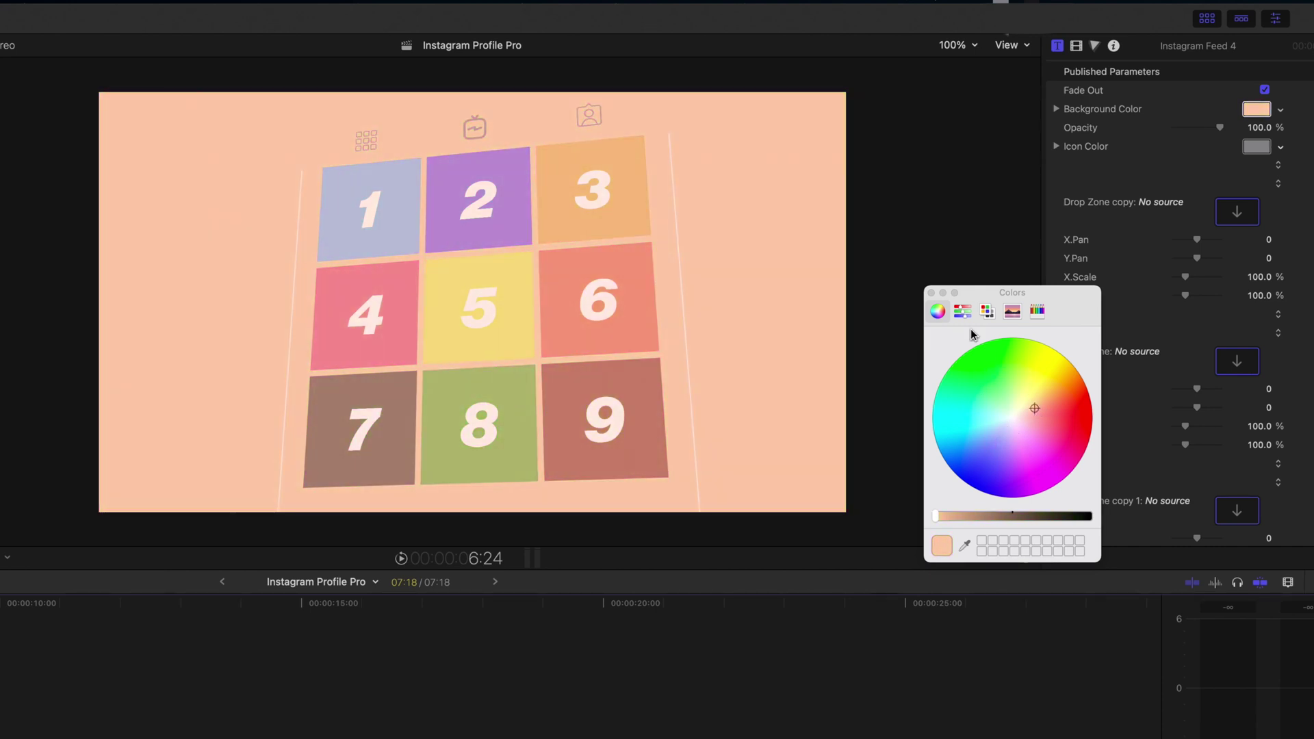
pyautogui.click(988, 311)
pyautogui.scroll(-3, 979, 507)
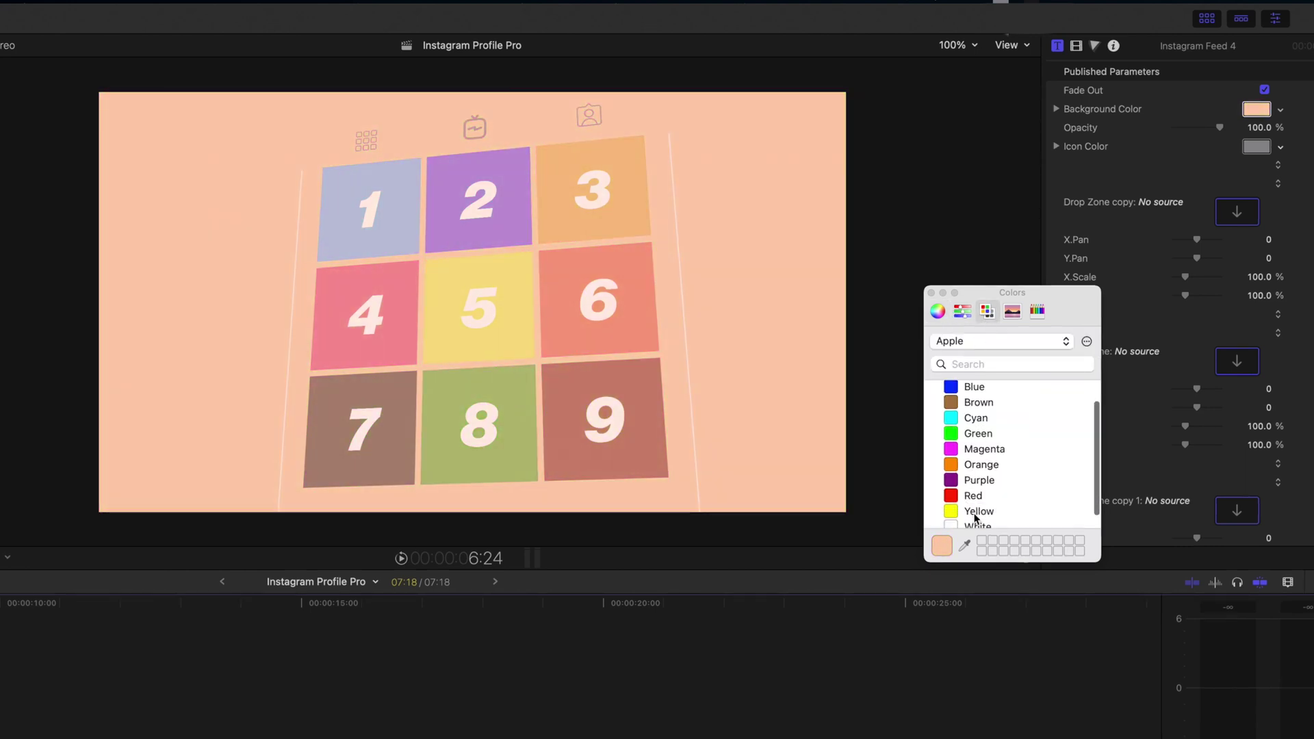
pyautogui.click(978, 518)
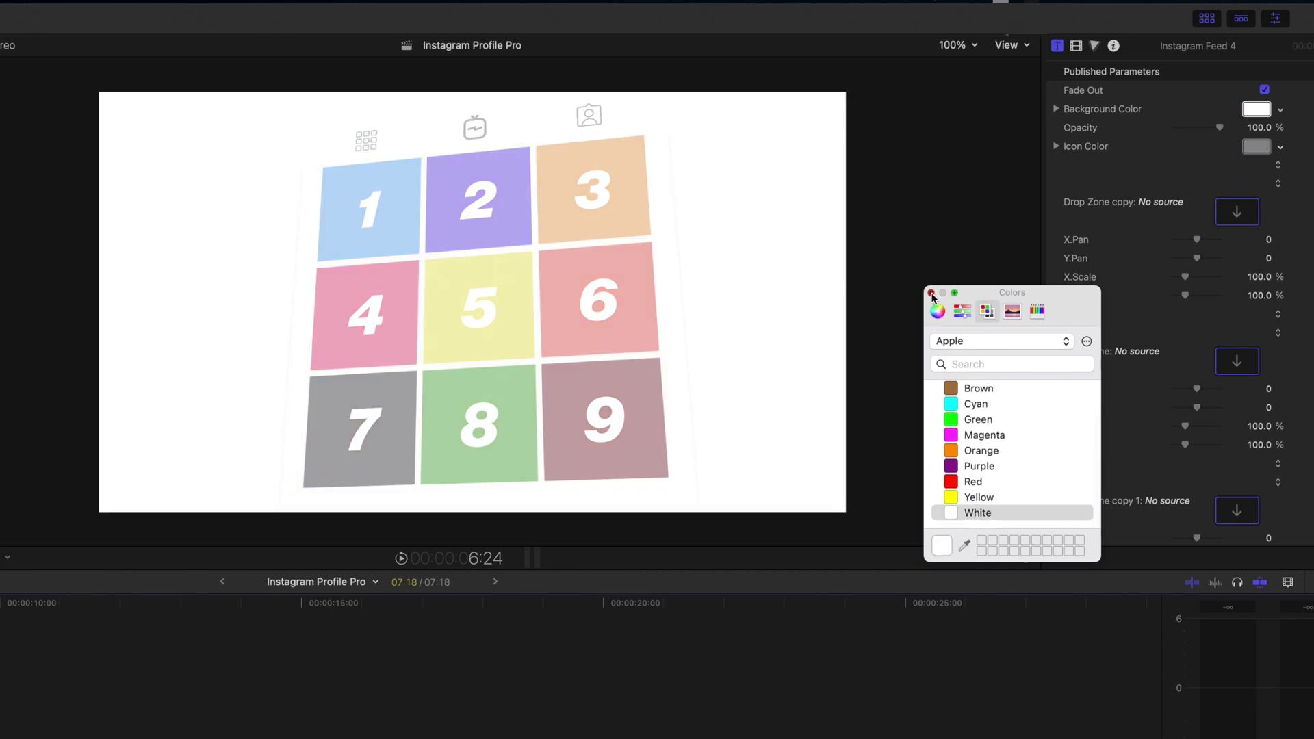
pyautogui.click(931, 293)
pyautogui.click(1249, 112)
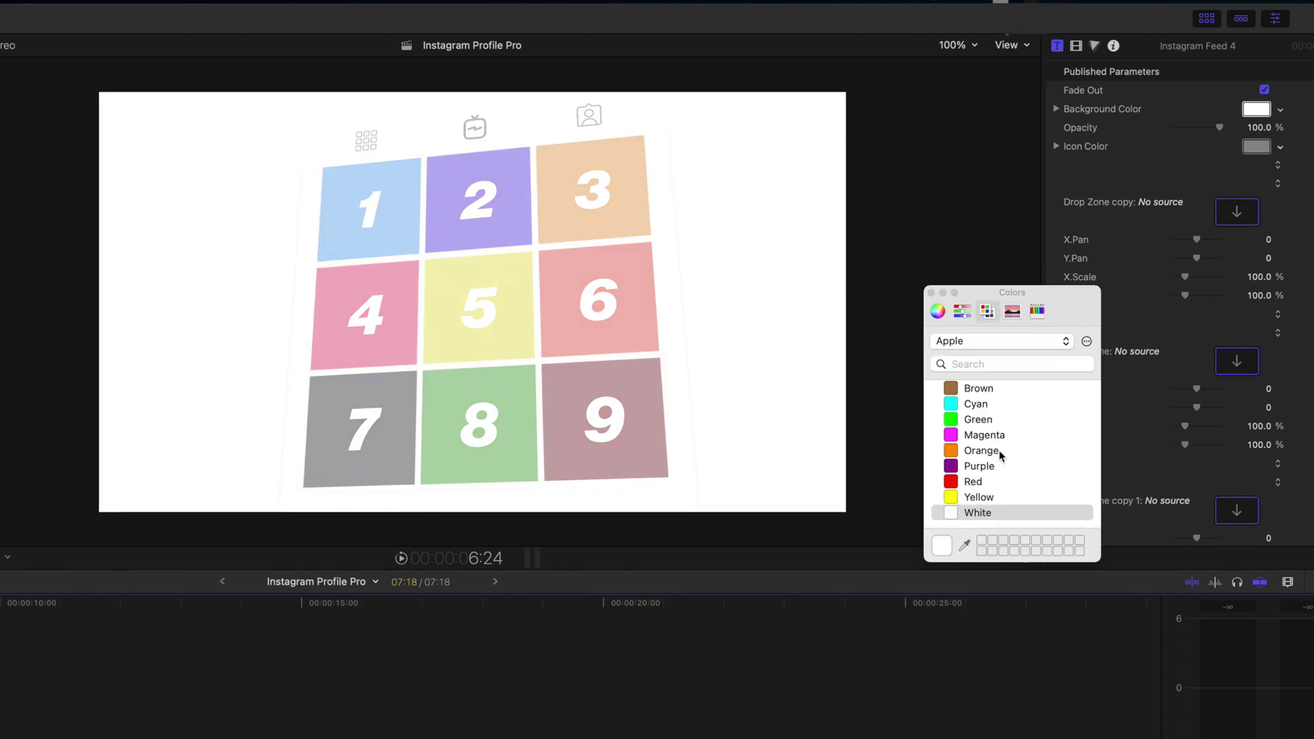
pyautogui.scroll(2, 999, 456)
pyautogui.click(979, 397)
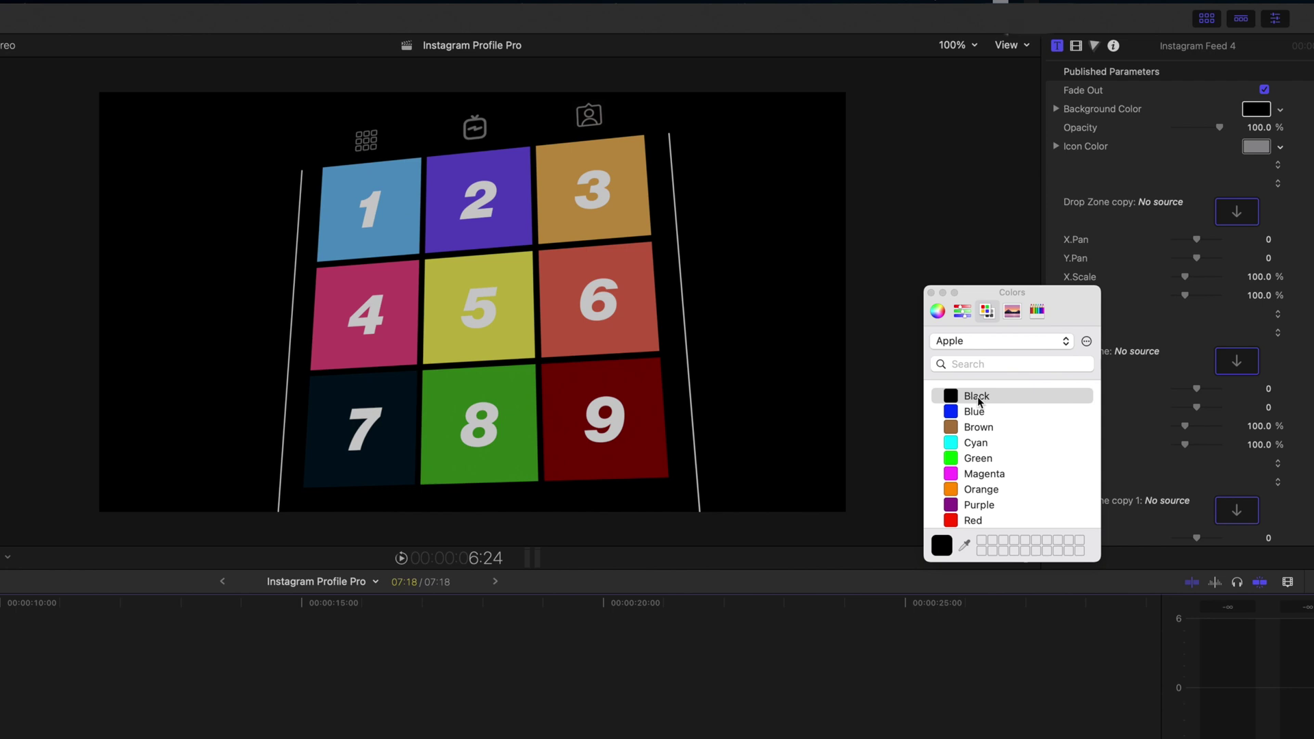
pyautogui.scroll(-2, 979, 518)
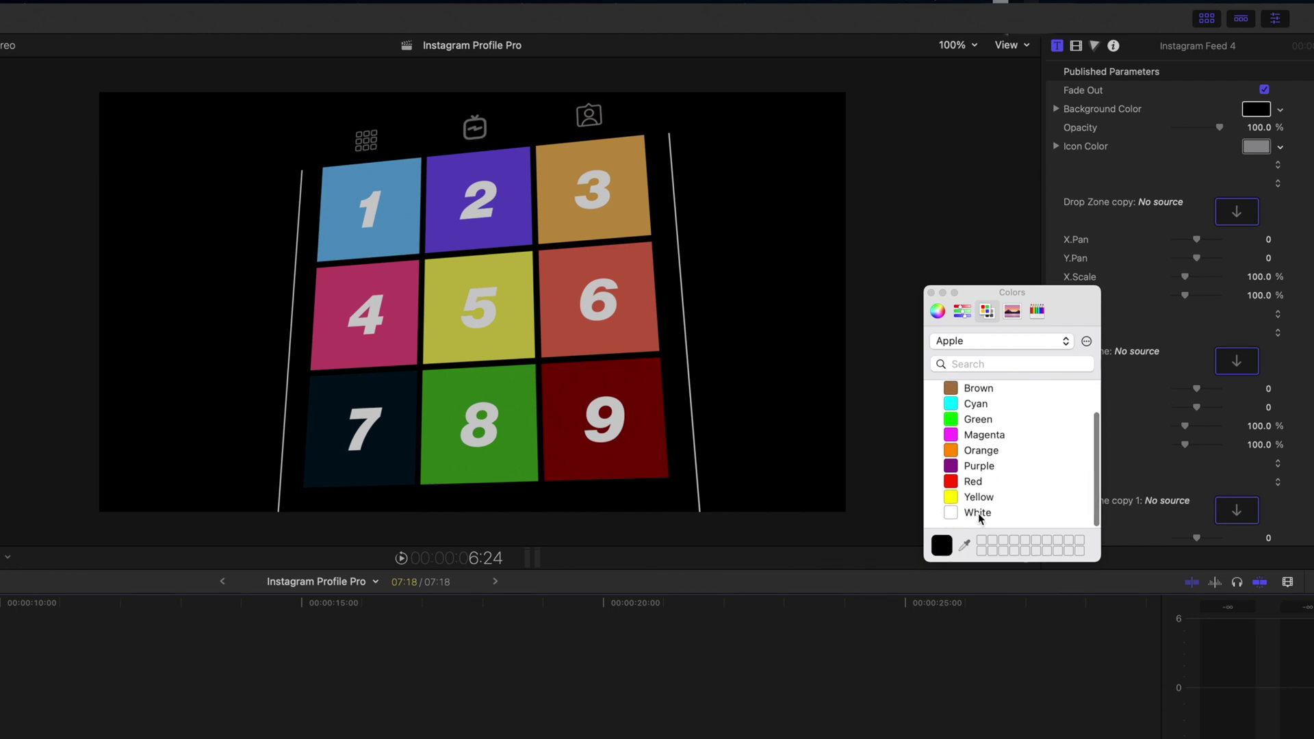
pyautogui.click(978, 513)
pyautogui.click(931, 293)
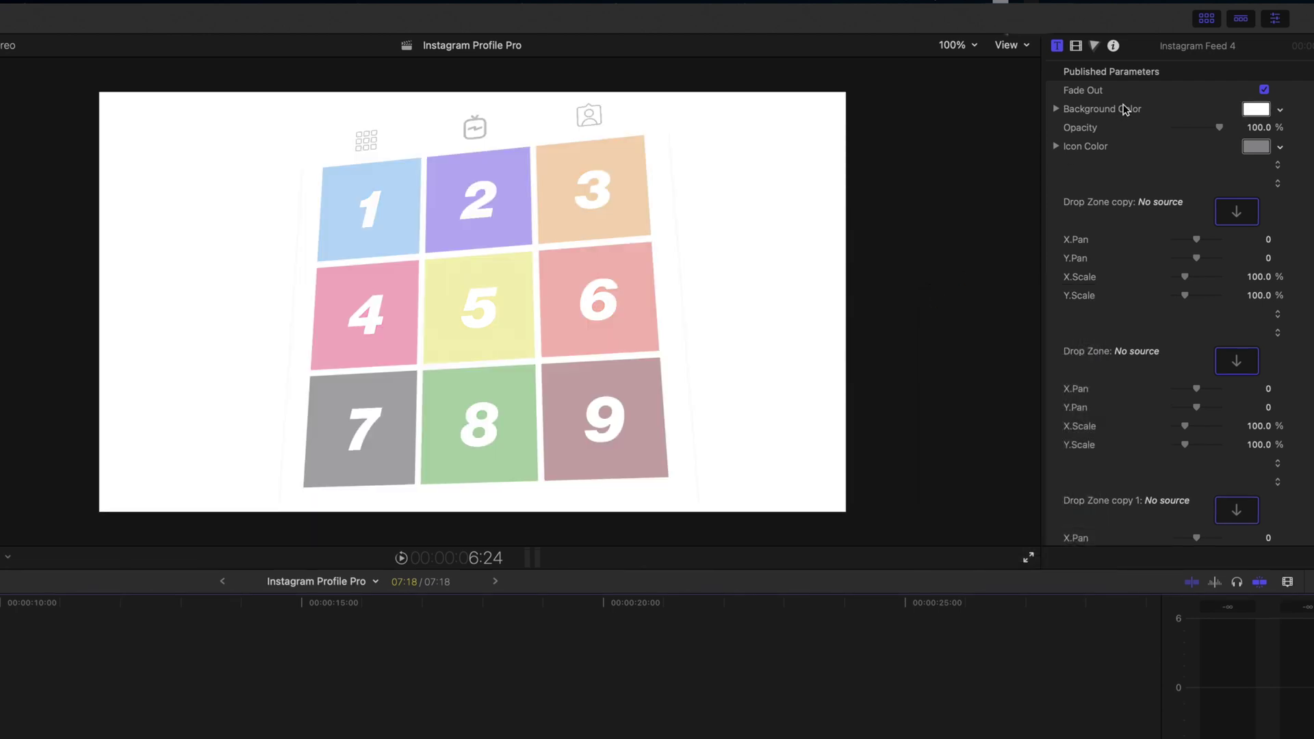
pyautogui.click(1257, 147)
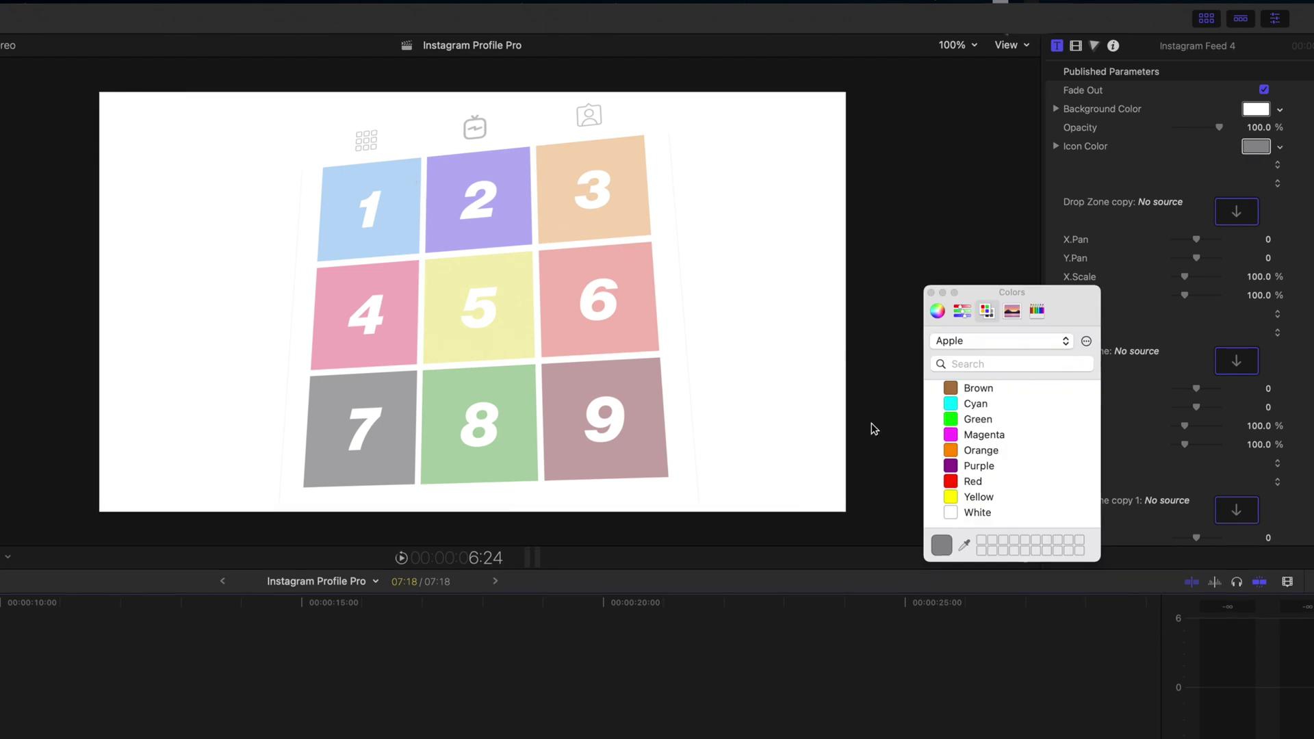
pyautogui.click(981, 481)
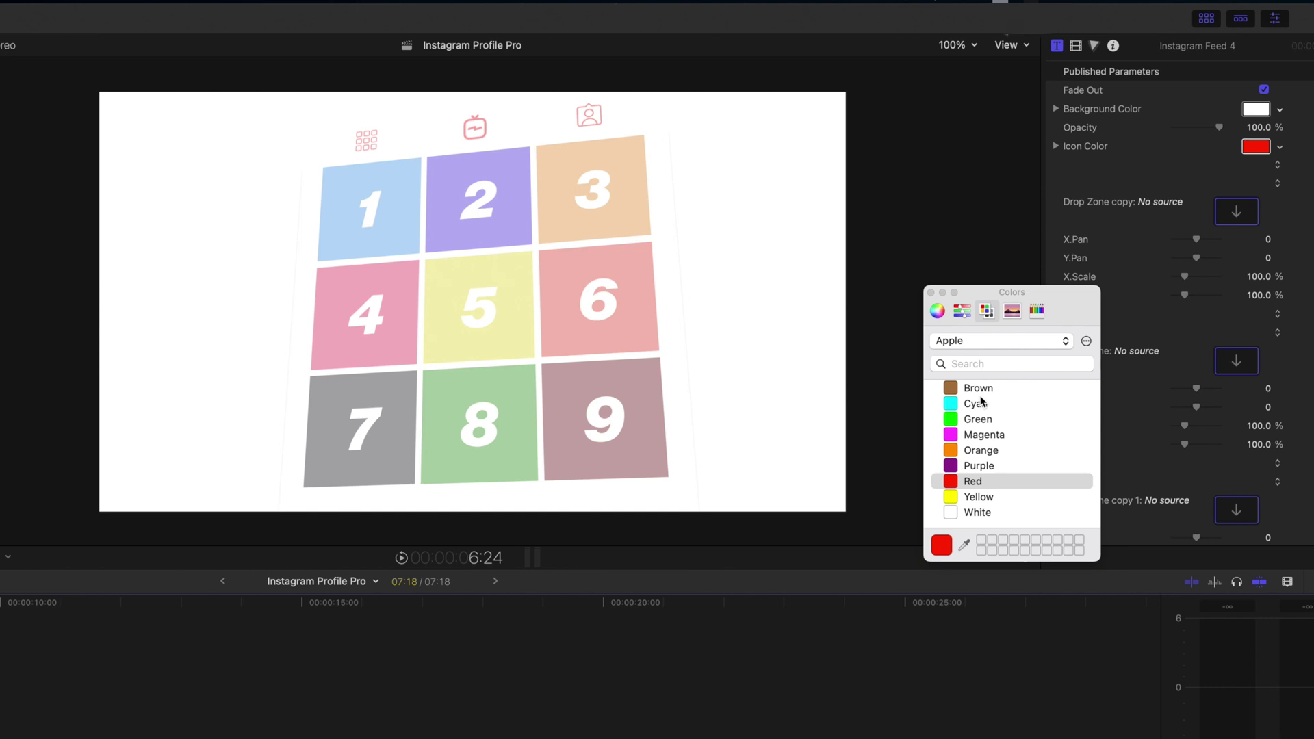
pyautogui.press('super+z')
pyautogui.moveTo(939, 516); pyautogui.dragTo(953, 515)
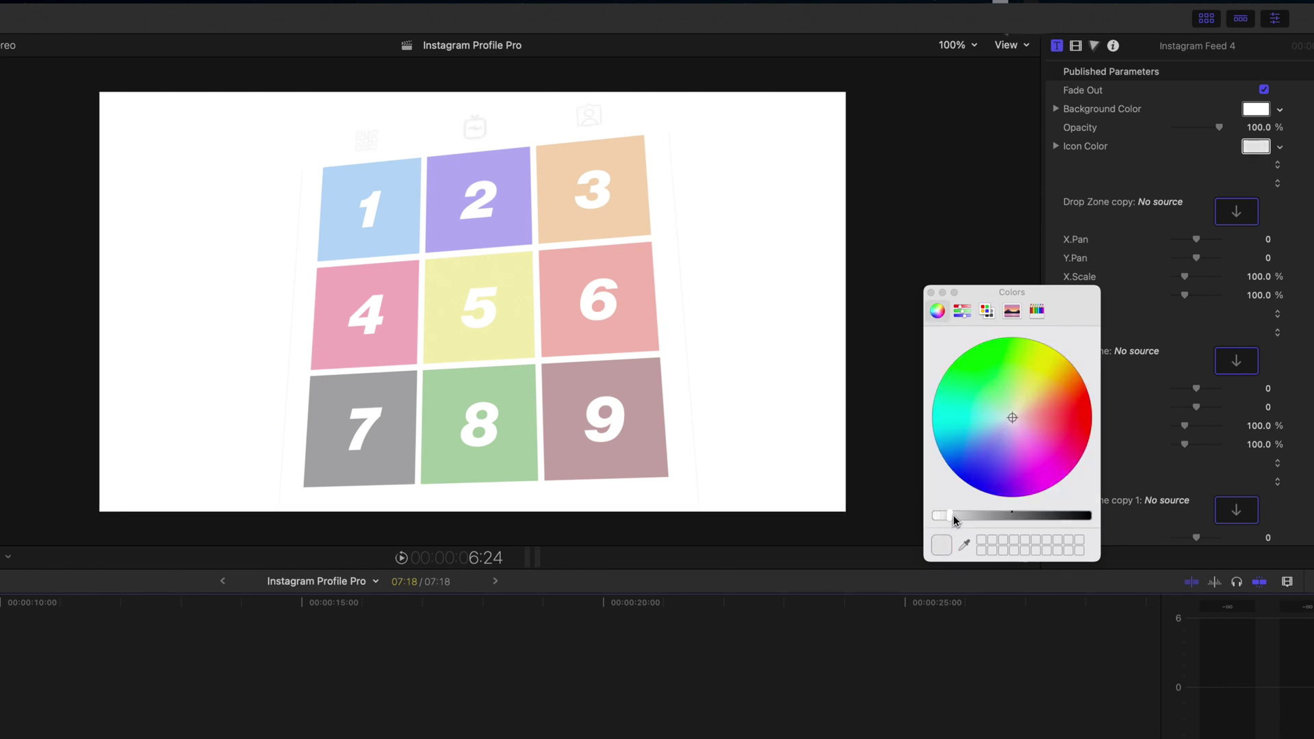
pyautogui.press('super+z')
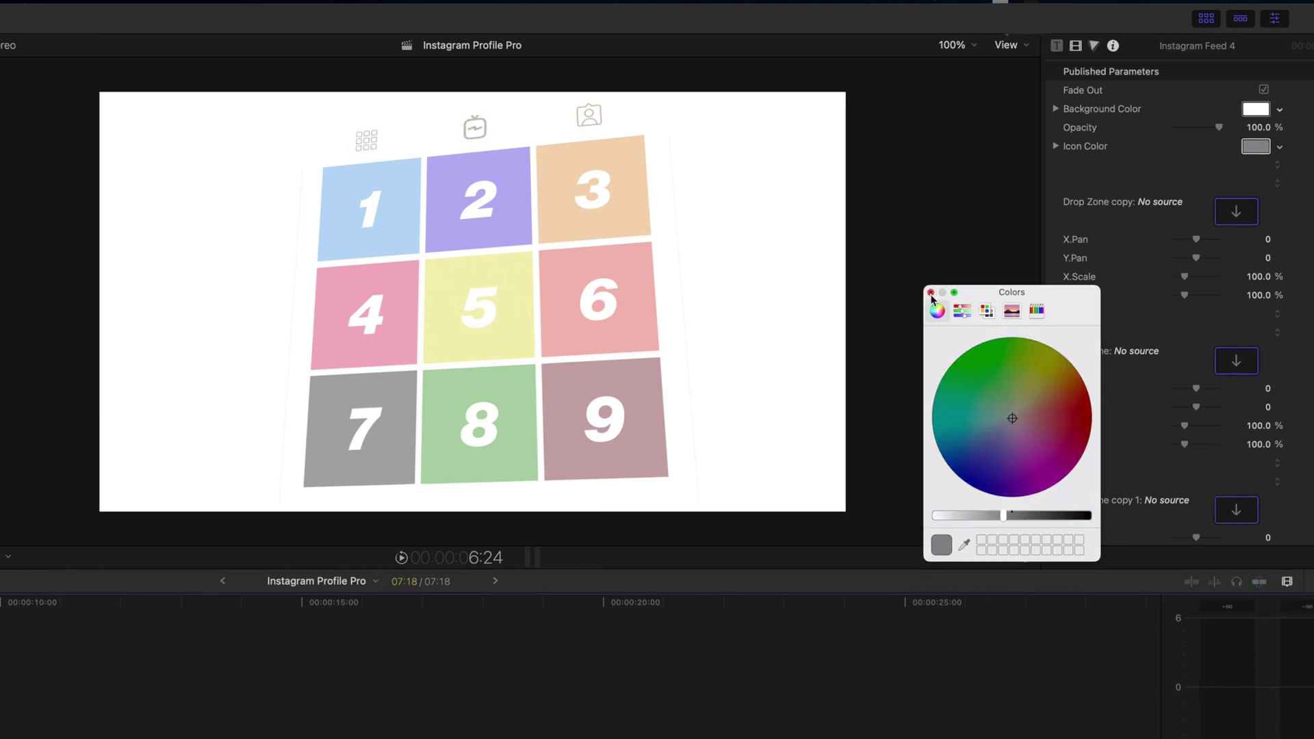
pyautogui.press('space')
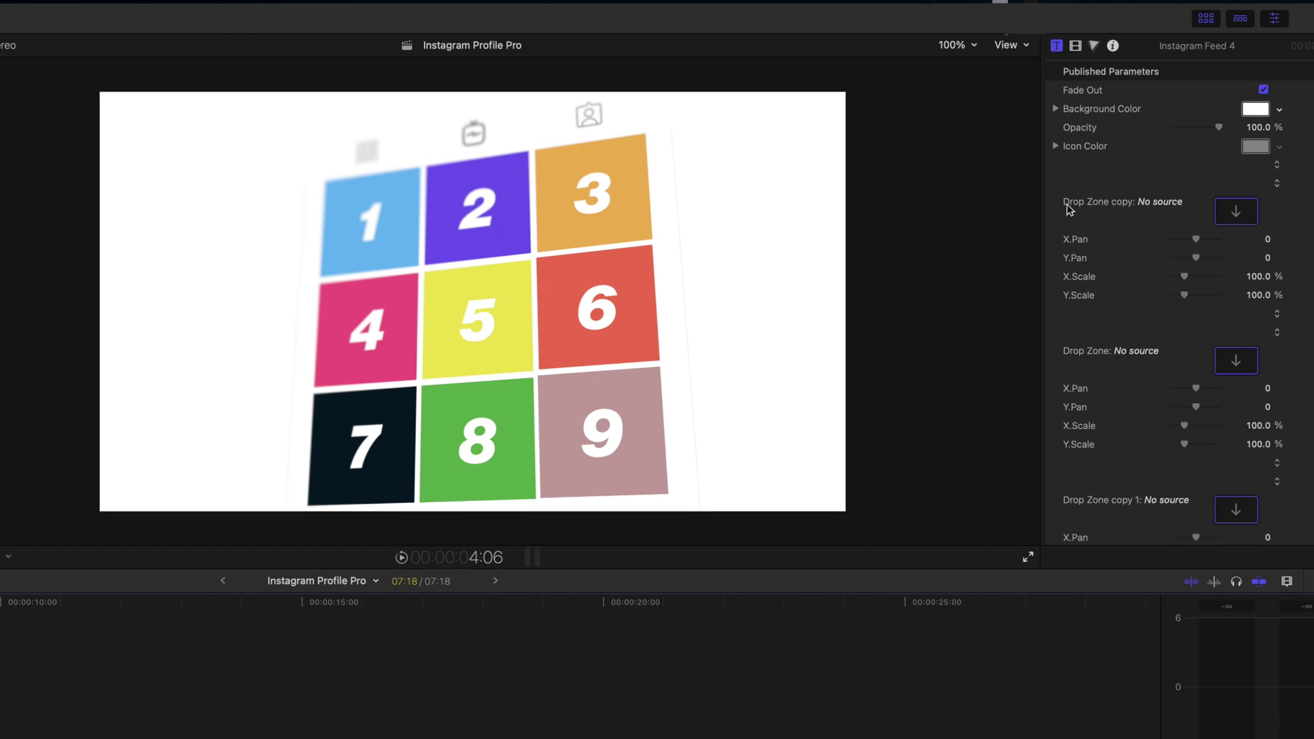
# Put the surfer photo from the library into the first feed tile's drop zone
pyautogui.scroll(-3, 1193, 206)
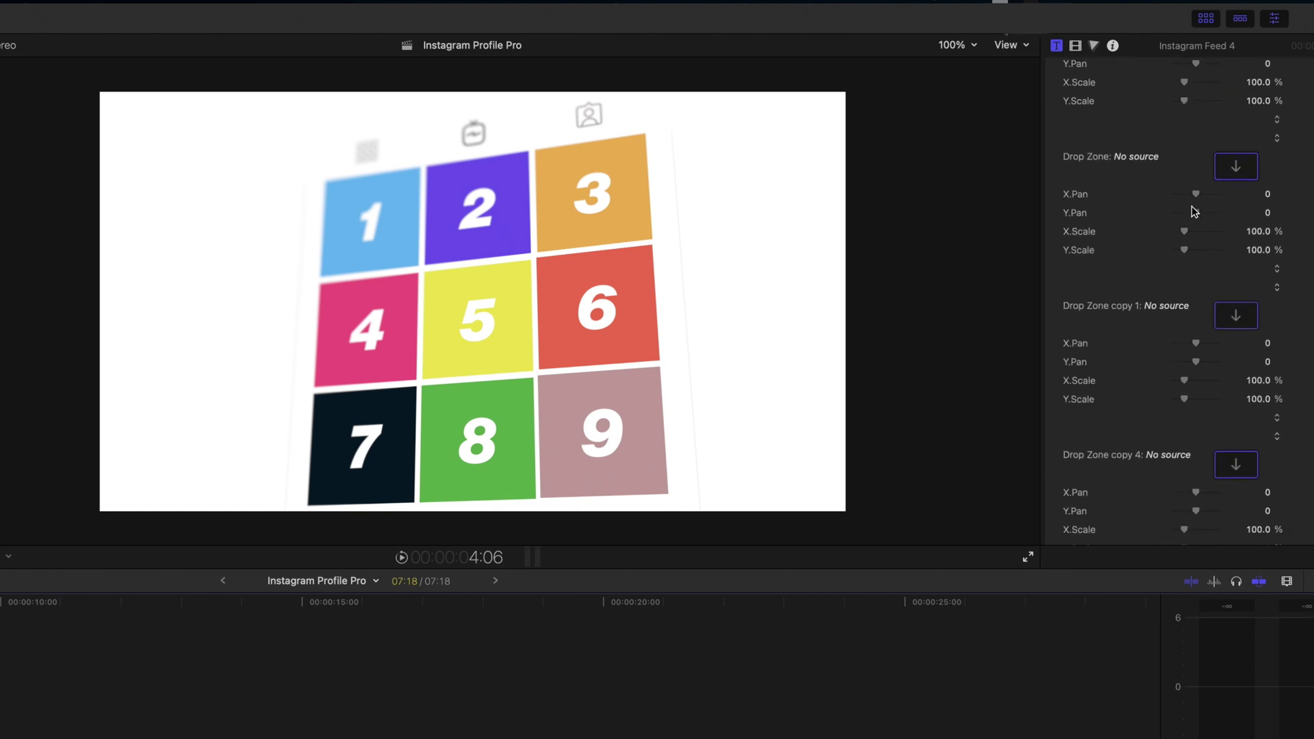
pyautogui.scroll(3, 1192, 206)
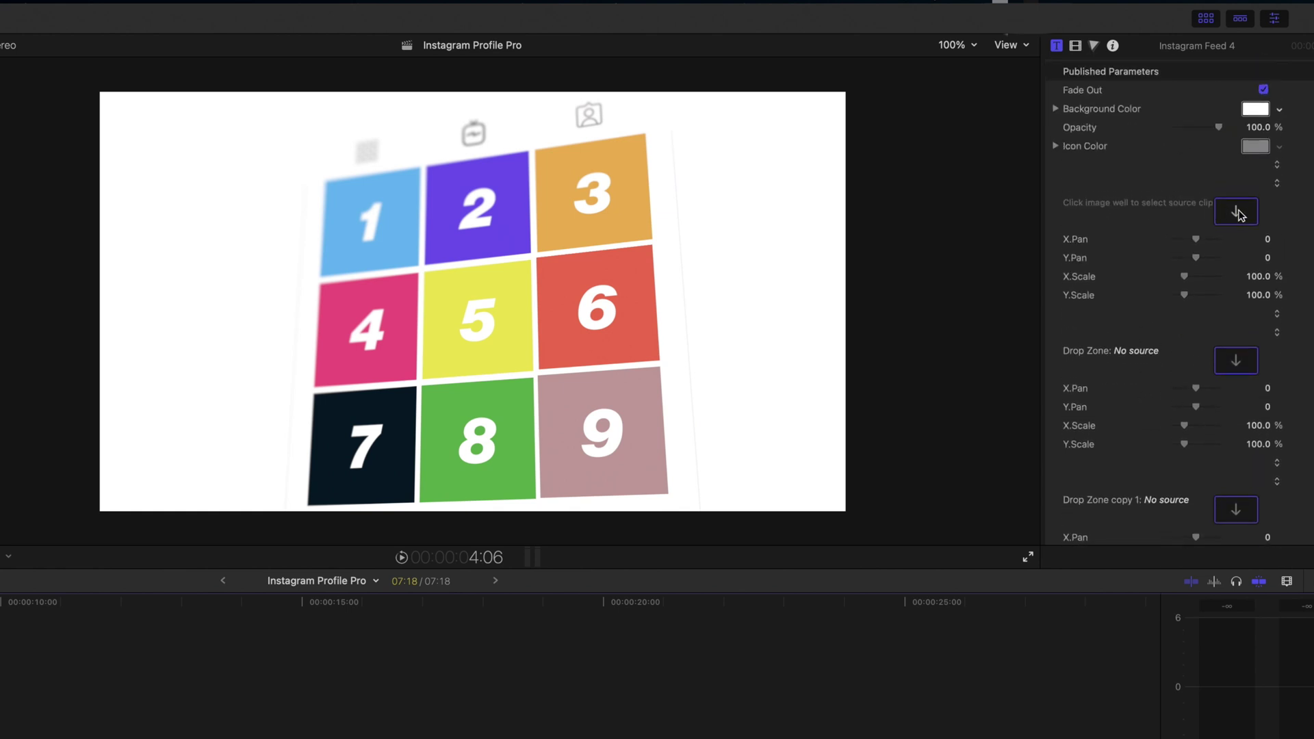
pyautogui.click(1237, 213)
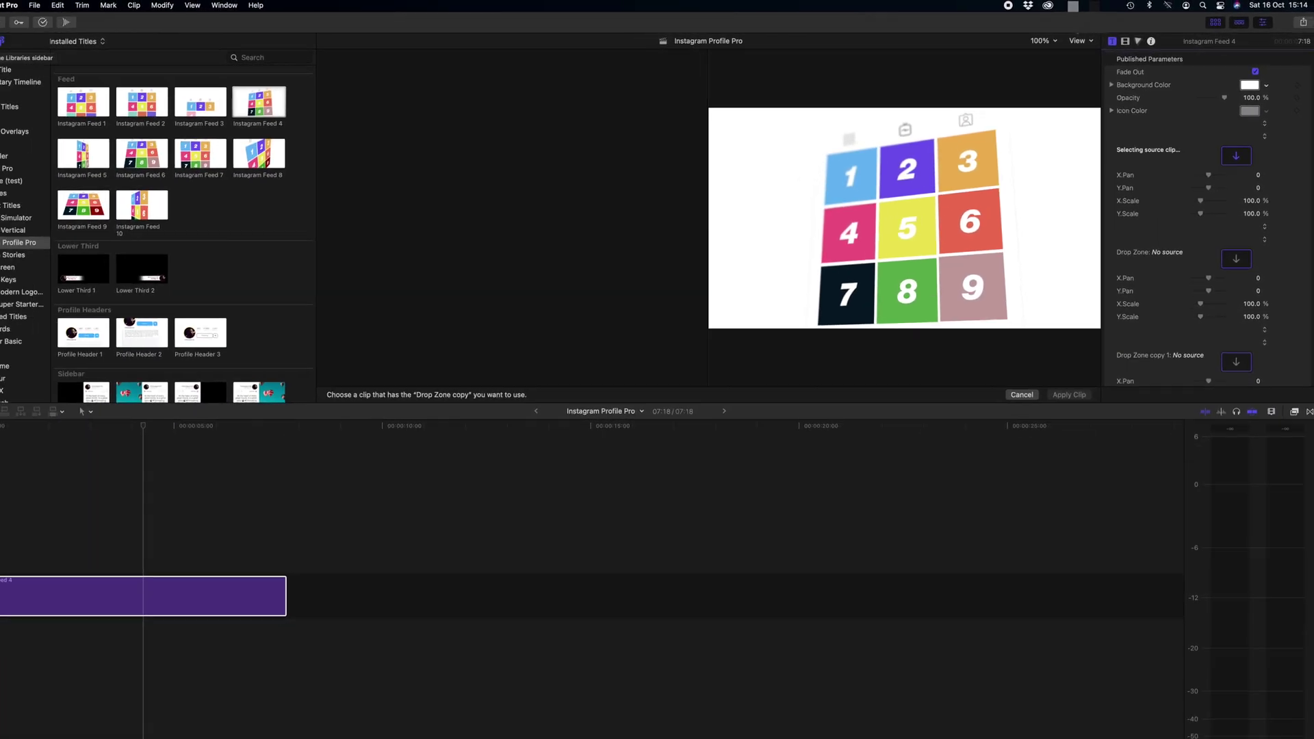
pyautogui.click(10, 40)
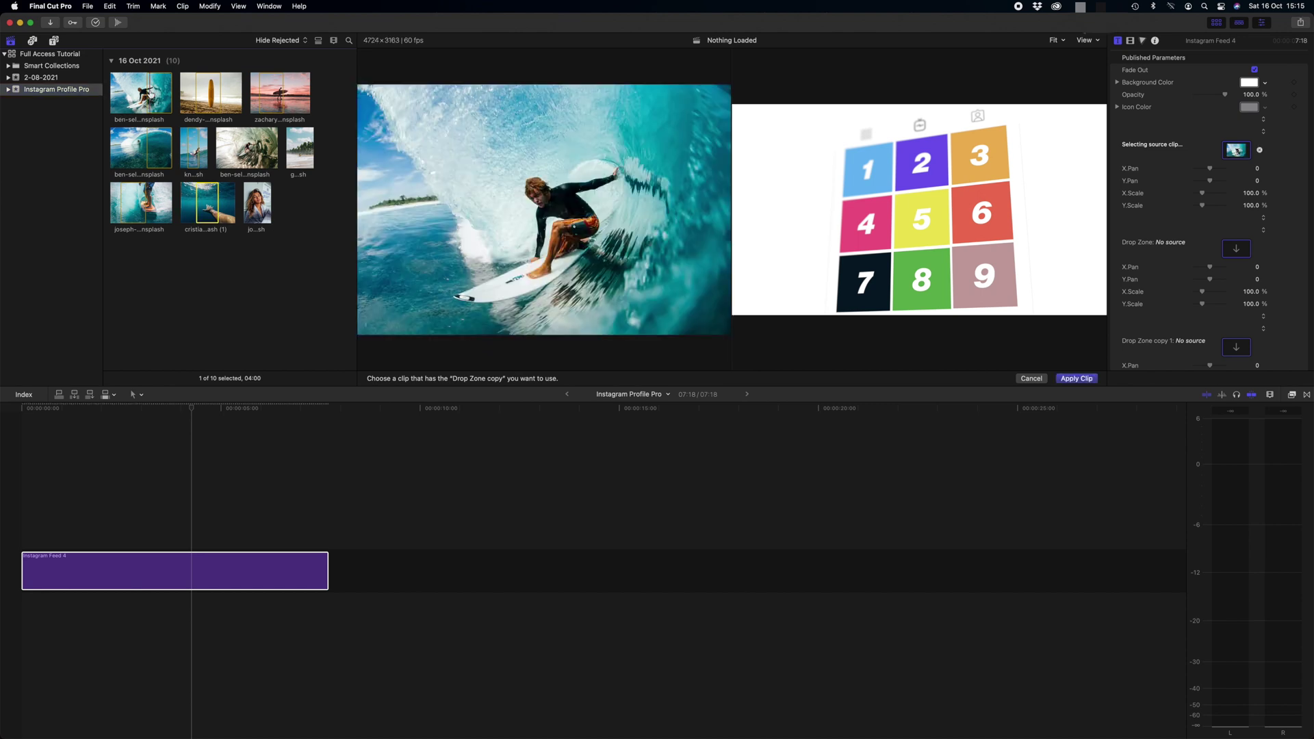
pyautogui.click(1084, 382)
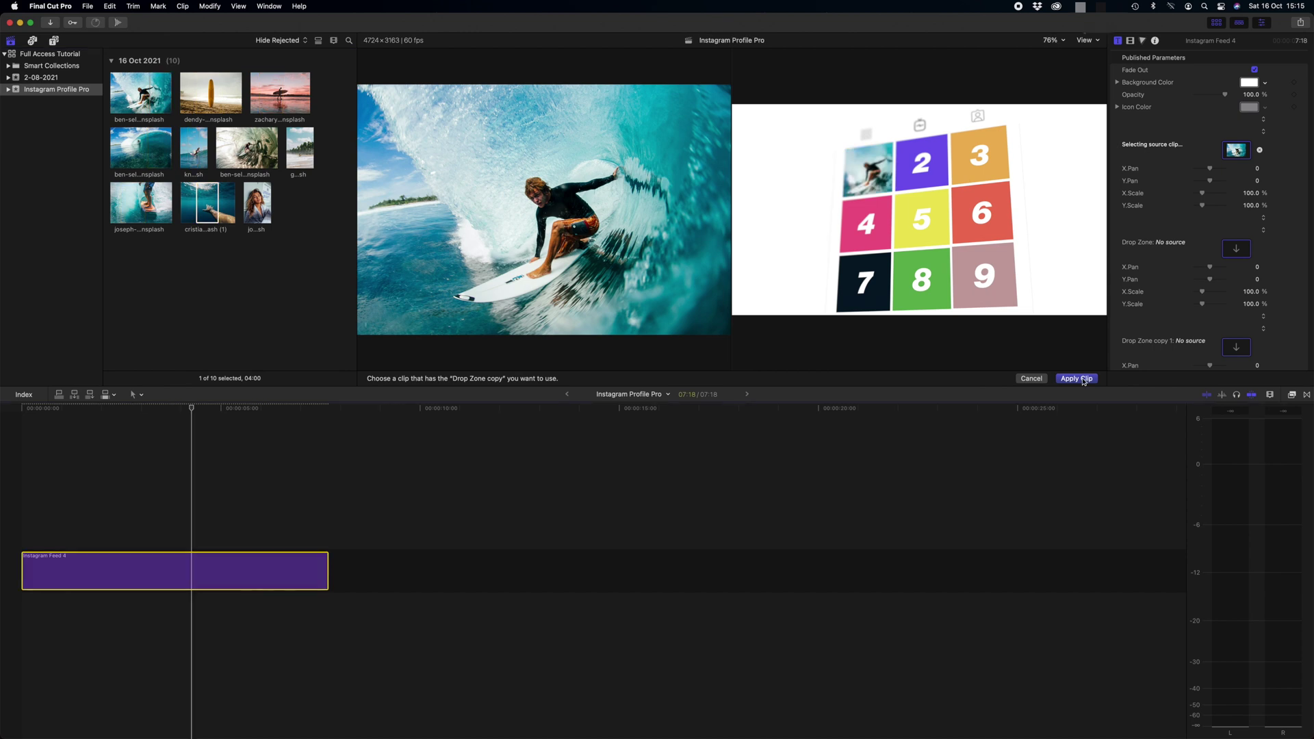
pyautogui.click(1076, 378)
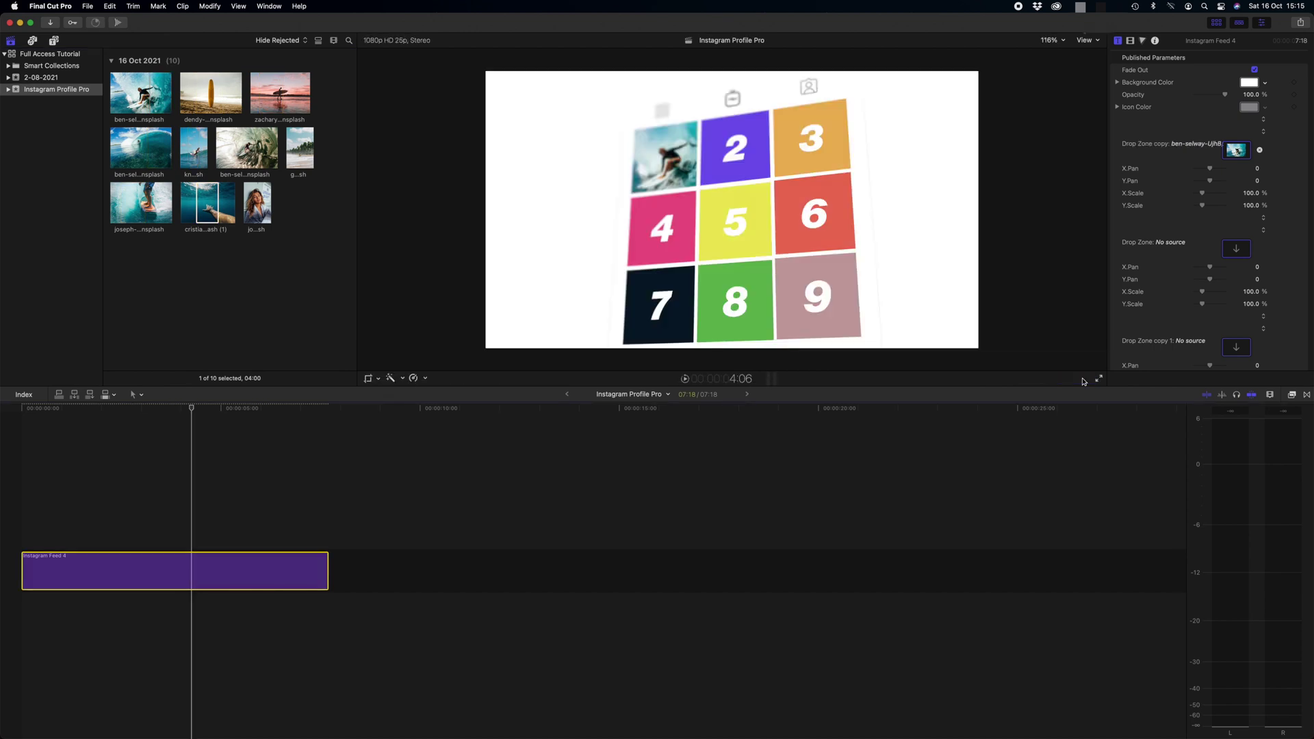
pyautogui.click(79, 436)
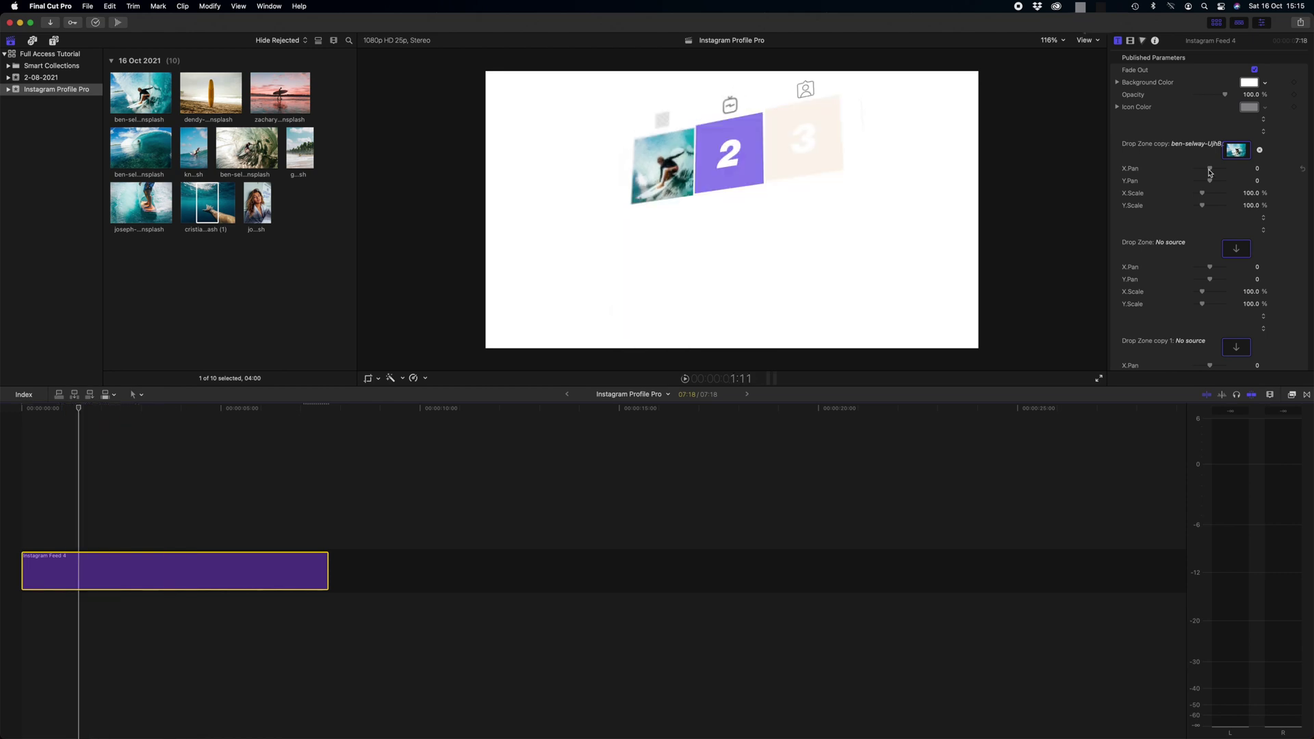
# Pan the surfer photo sideways and scale it to 120% horizontally and vertically
pyautogui.moveTo(1210, 171); pyautogui.dragTo(1205, 191)
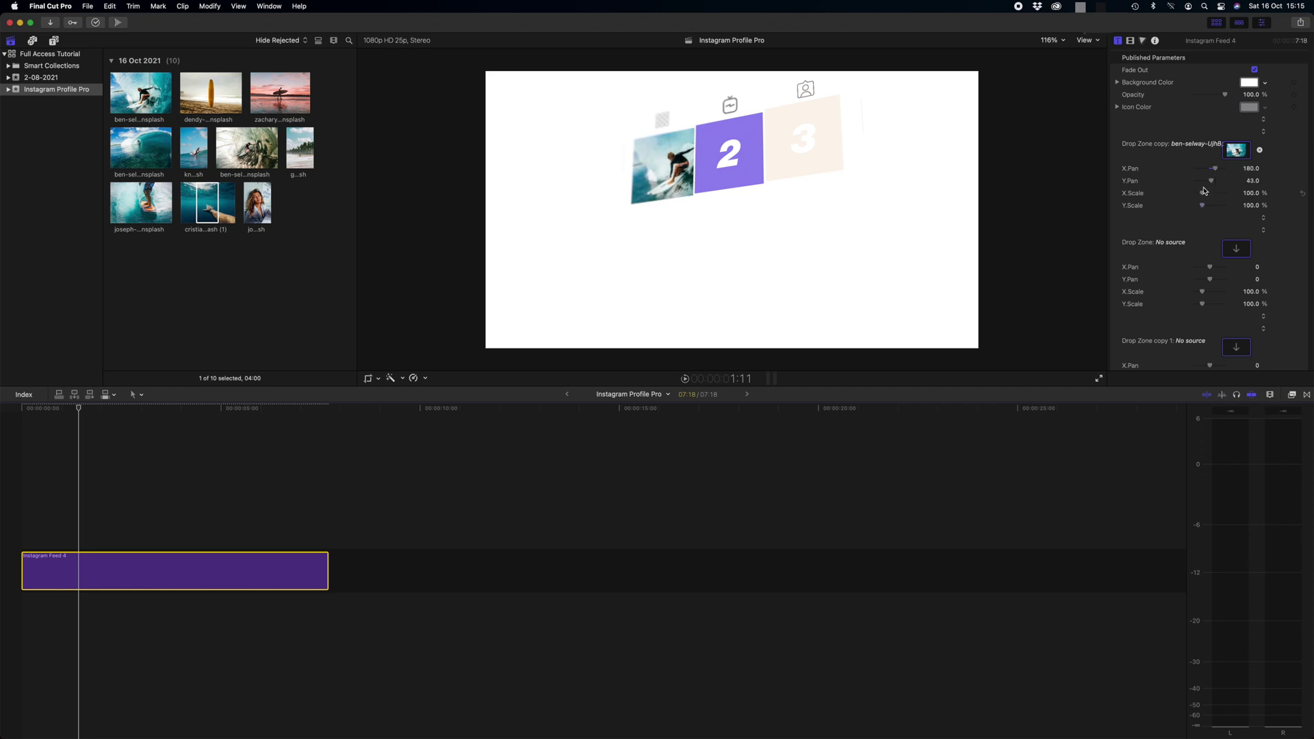
pyautogui.click(1251, 194)
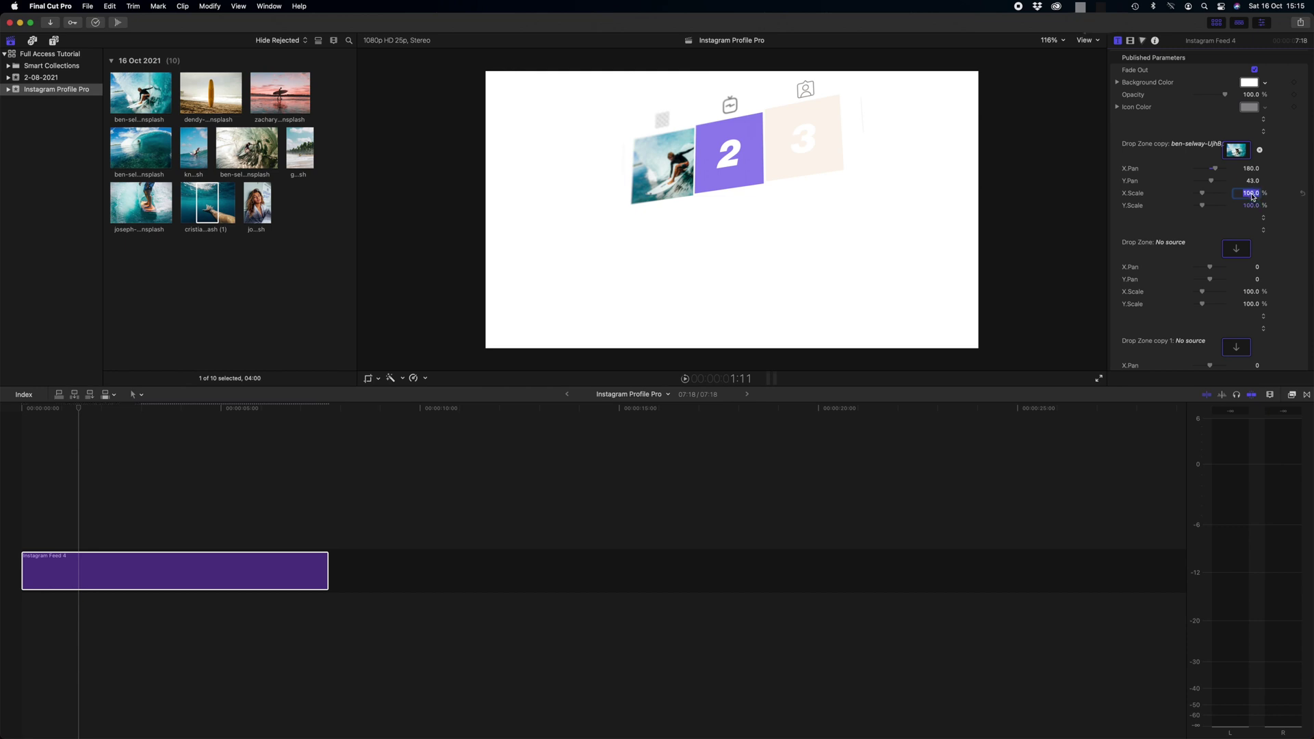
pyautogui.press('Return')
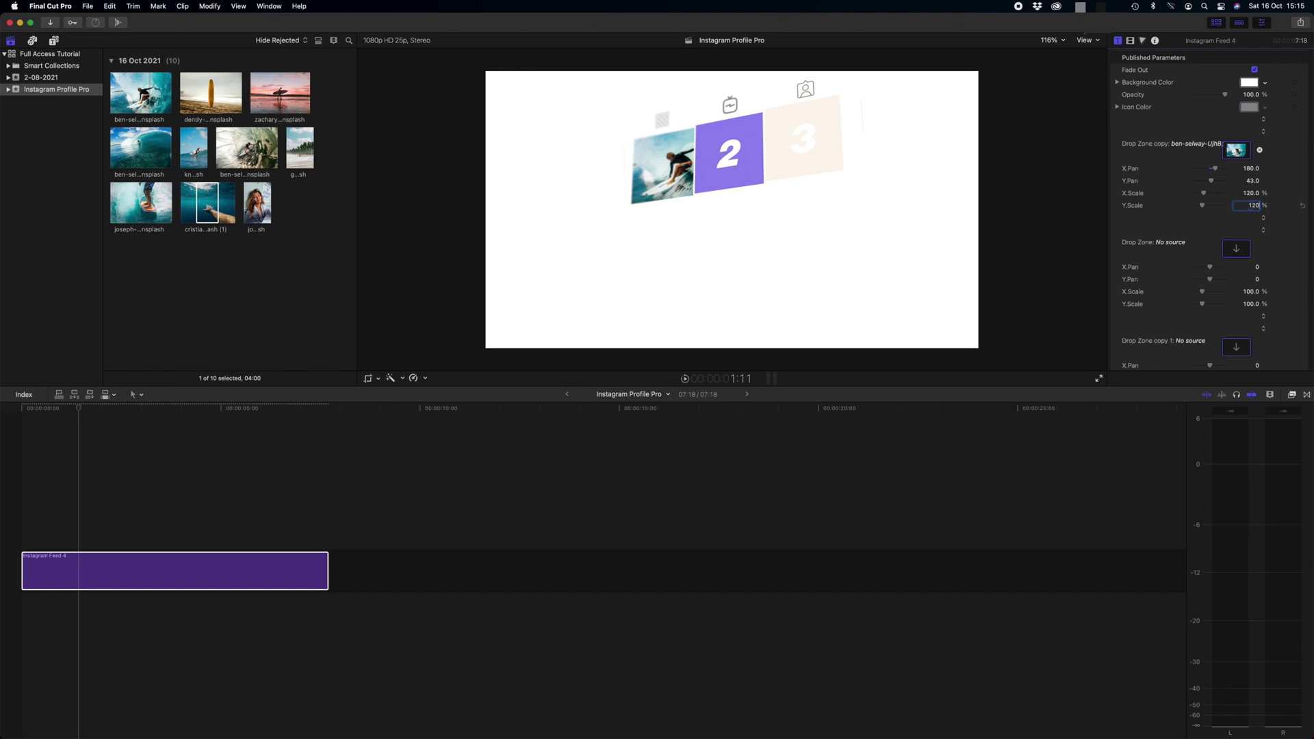
pyautogui.write('120')
pyautogui.press('Return')
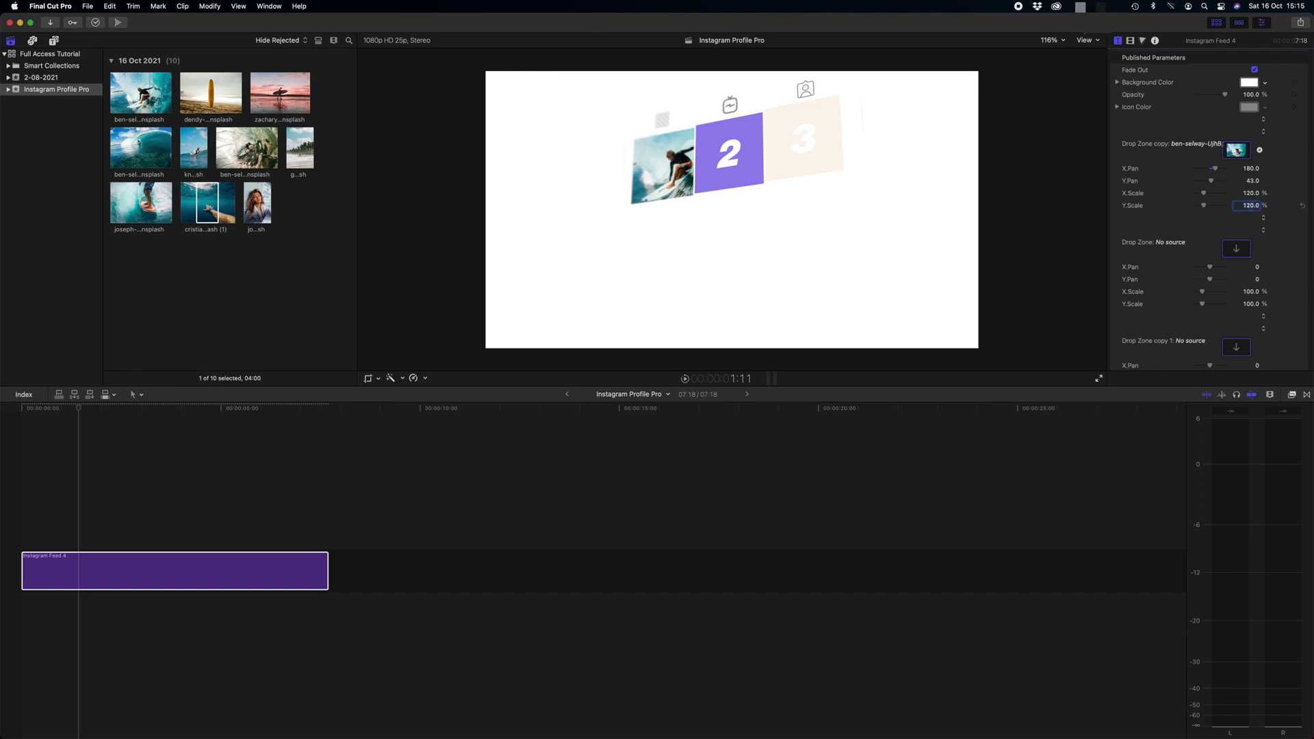
# Reset the surfer photo's X and Y scale to 100 and X and Y pan to 0
pyautogui.write('100')
pyautogui.press('Return')
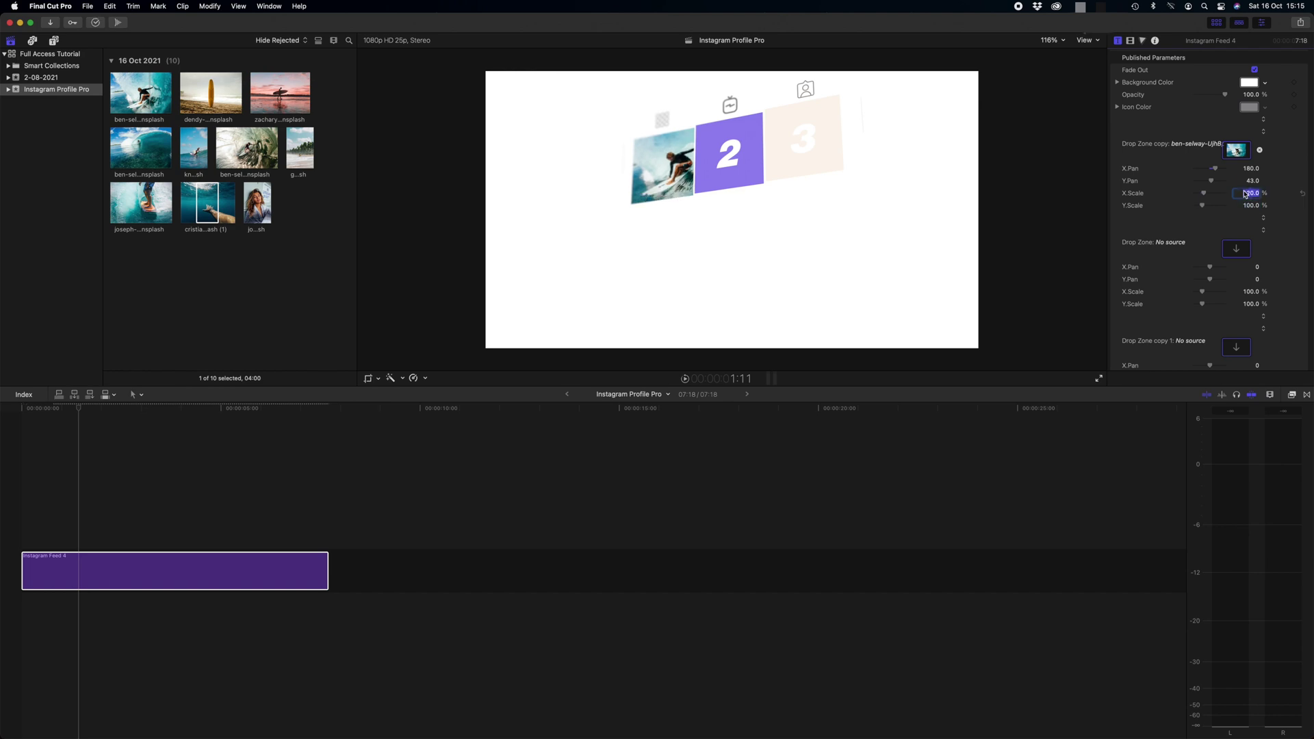
pyautogui.write('100')
pyautogui.press('Return')
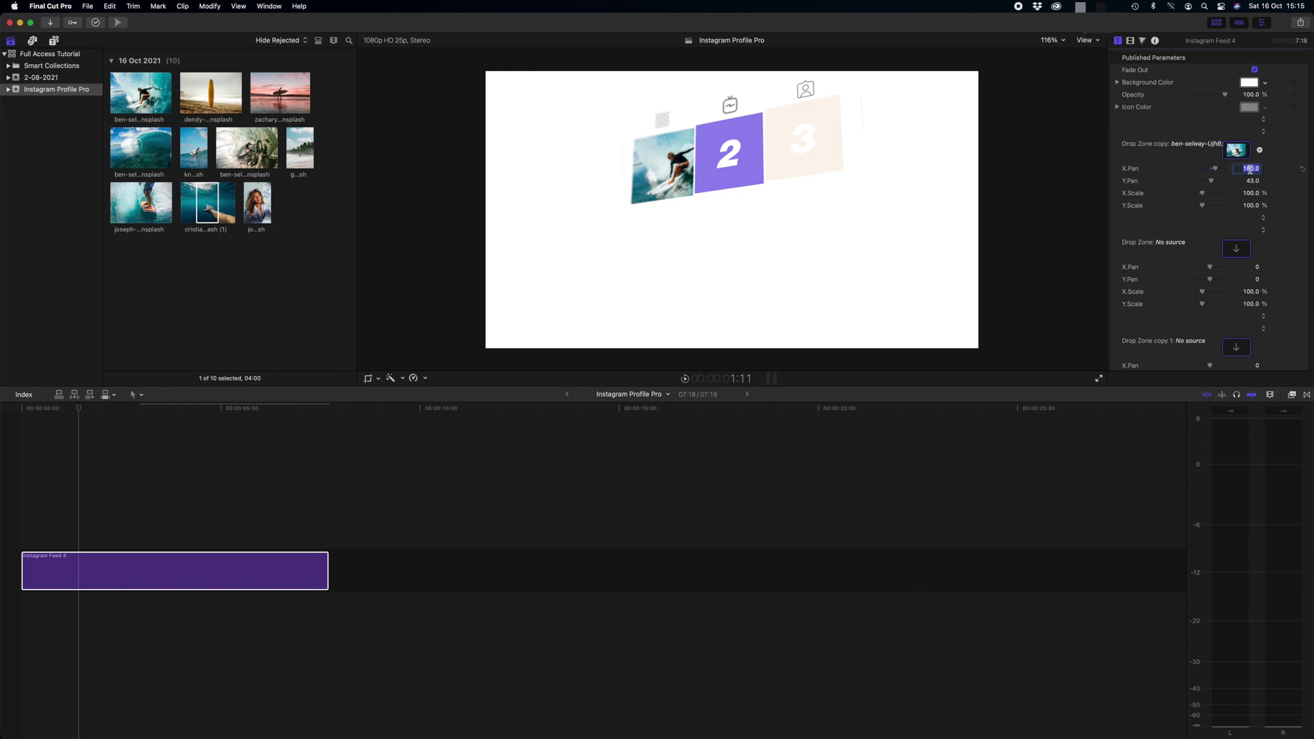
pyautogui.write('0')
pyautogui.press('Return')
pyautogui.write('0')
pyautogui.press('Return')
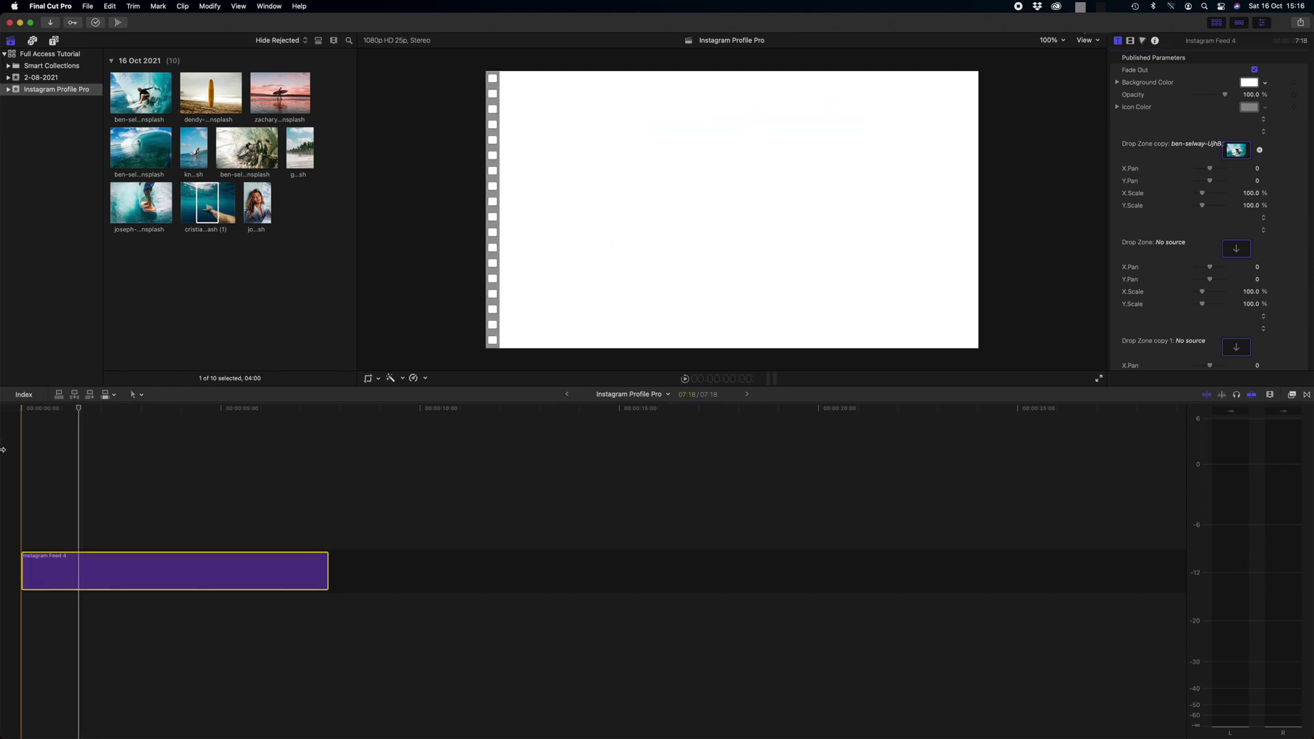
# Fill tiles two to five with the surfboard, sunset surfer, wave and surf photos
pyautogui.click(213, 411)
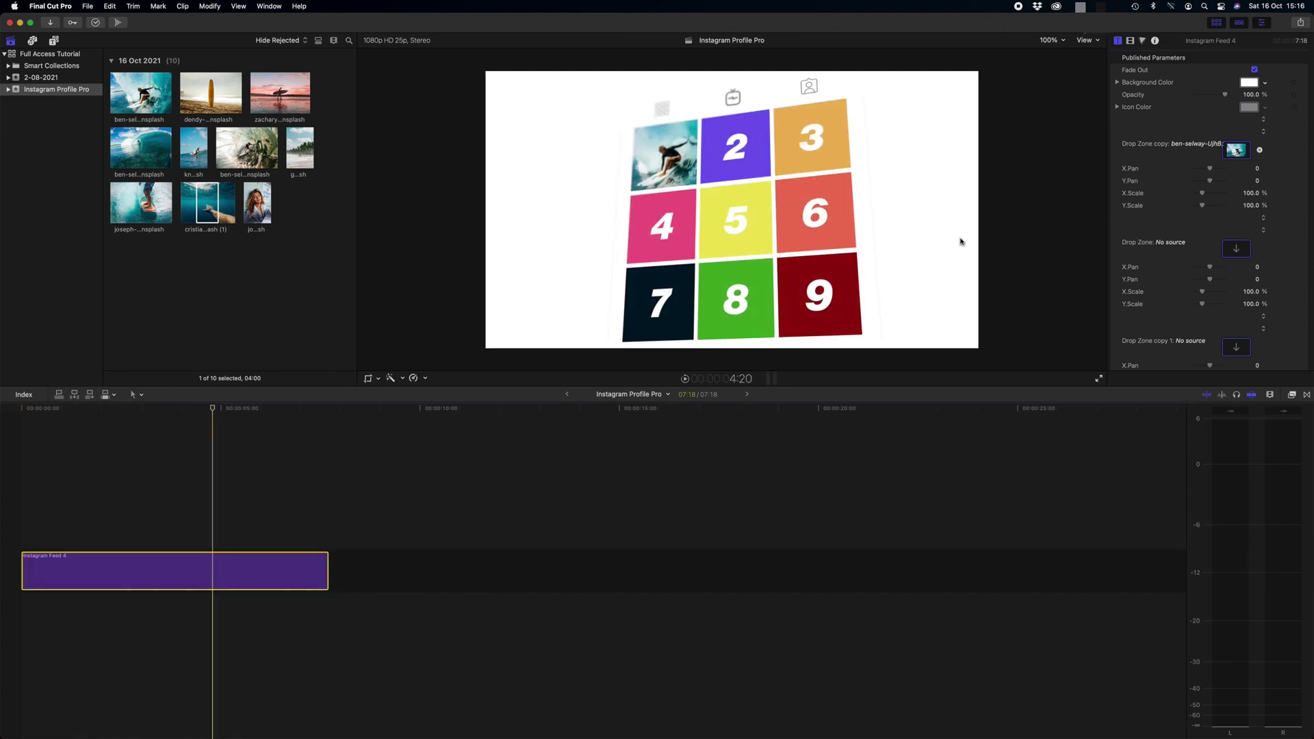
pyautogui.click(1238, 251)
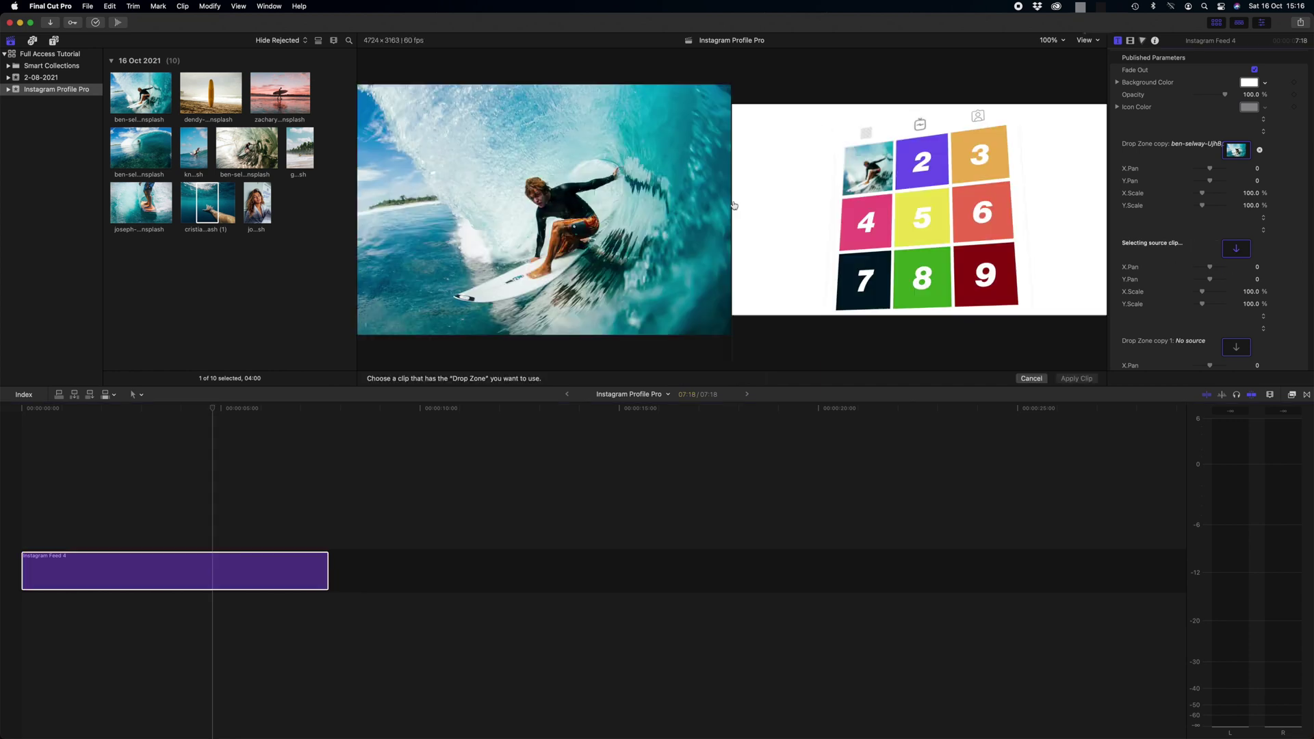
pyautogui.click(211, 92)
pyautogui.click(1074, 372)
pyautogui.click(1236, 347)
pyautogui.click(280, 92)
pyautogui.click(1074, 372)
pyautogui.scroll(-3, 1159, 267)
pyautogui.click(1236, 330)
pyautogui.click(141, 148)
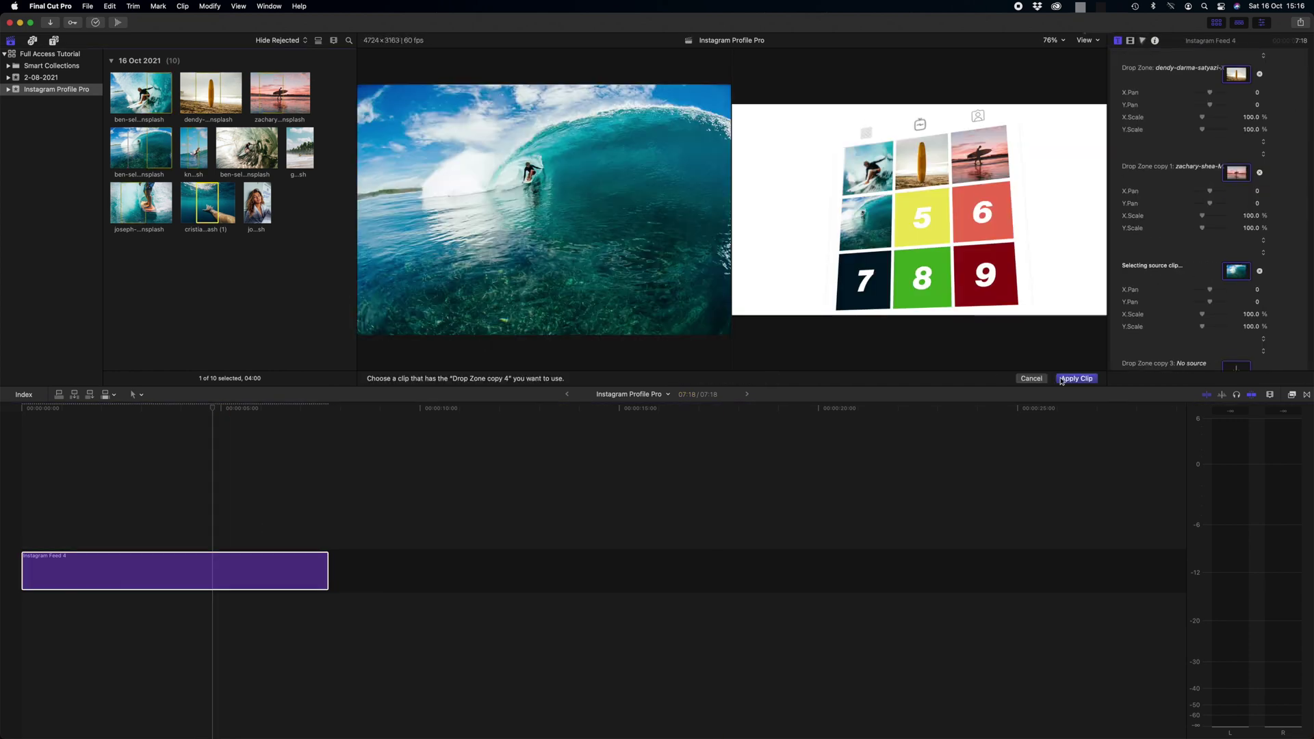
pyautogui.click(1074, 372)
pyautogui.scroll(-2, 1162, 302)
pyautogui.click(1236, 330)
pyautogui.click(194, 147)
pyautogui.click(1074, 373)
# Fill tiles six to nine with the tube surf, palm beach, surfer and underwater hand photos
pyautogui.scroll(-4, 1161, 302)
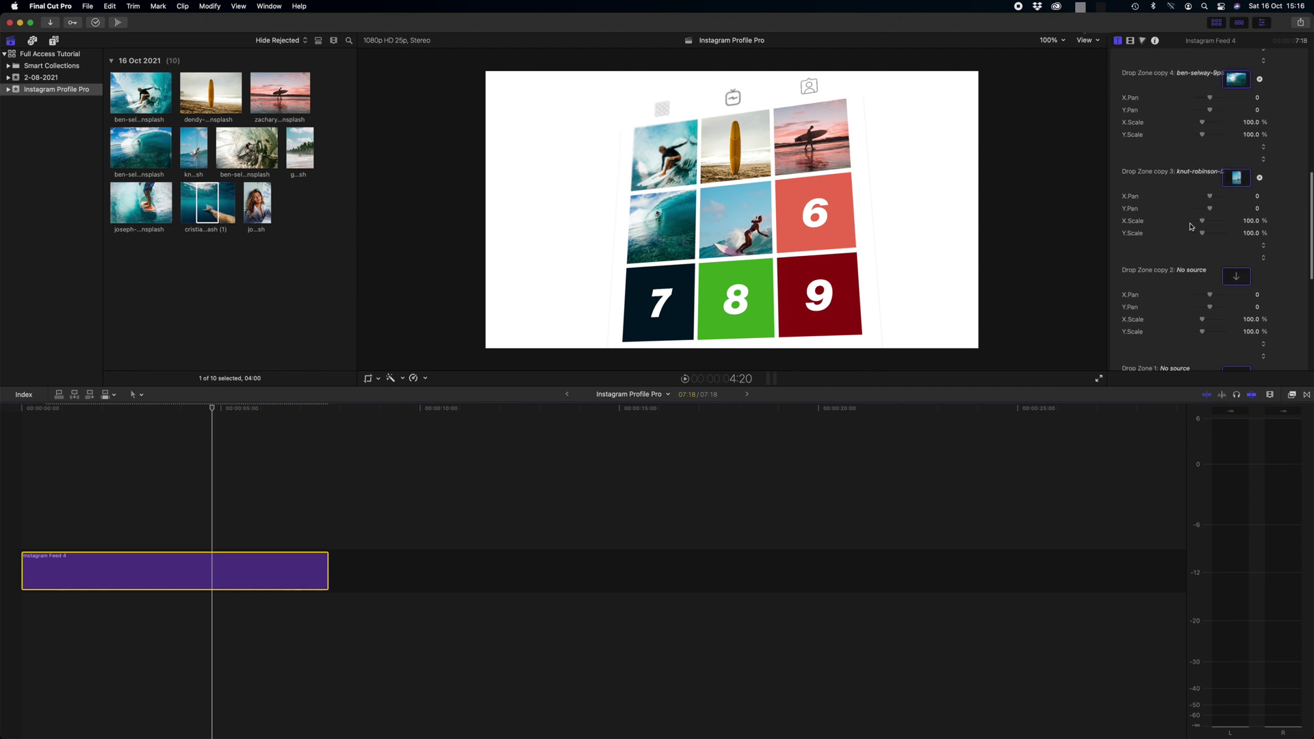
pyautogui.click(1236, 186)
pyautogui.click(247, 147)
pyautogui.click(1074, 373)
pyautogui.scroll(-1, 1161, 241)
pyautogui.click(1237, 242)
pyautogui.click(300, 147)
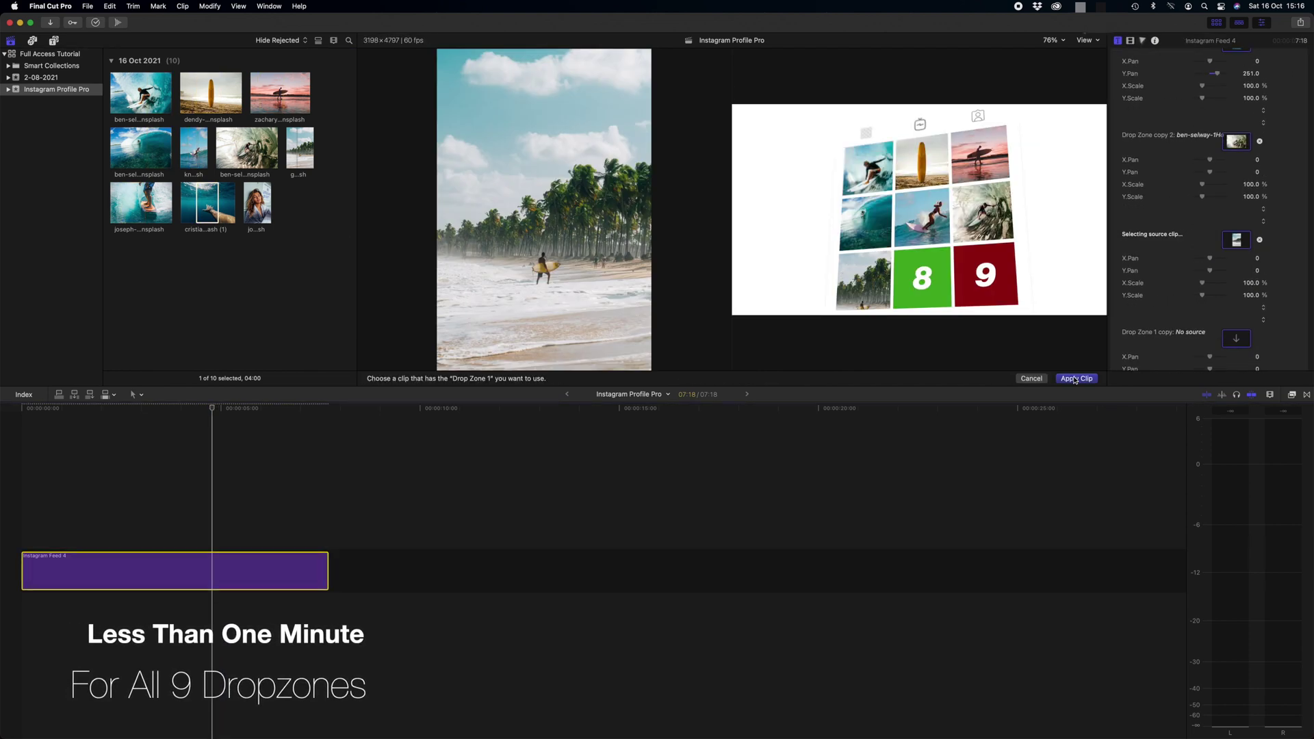
pyautogui.click(1077, 378)
pyautogui.click(1236, 341)
pyautogui.click(140, 202)
pyautogui.click(1076, 378)
pyautogui.click(1236, 303)
pyautogui.click(208, 202)
pyautogui.click(1077, 379)
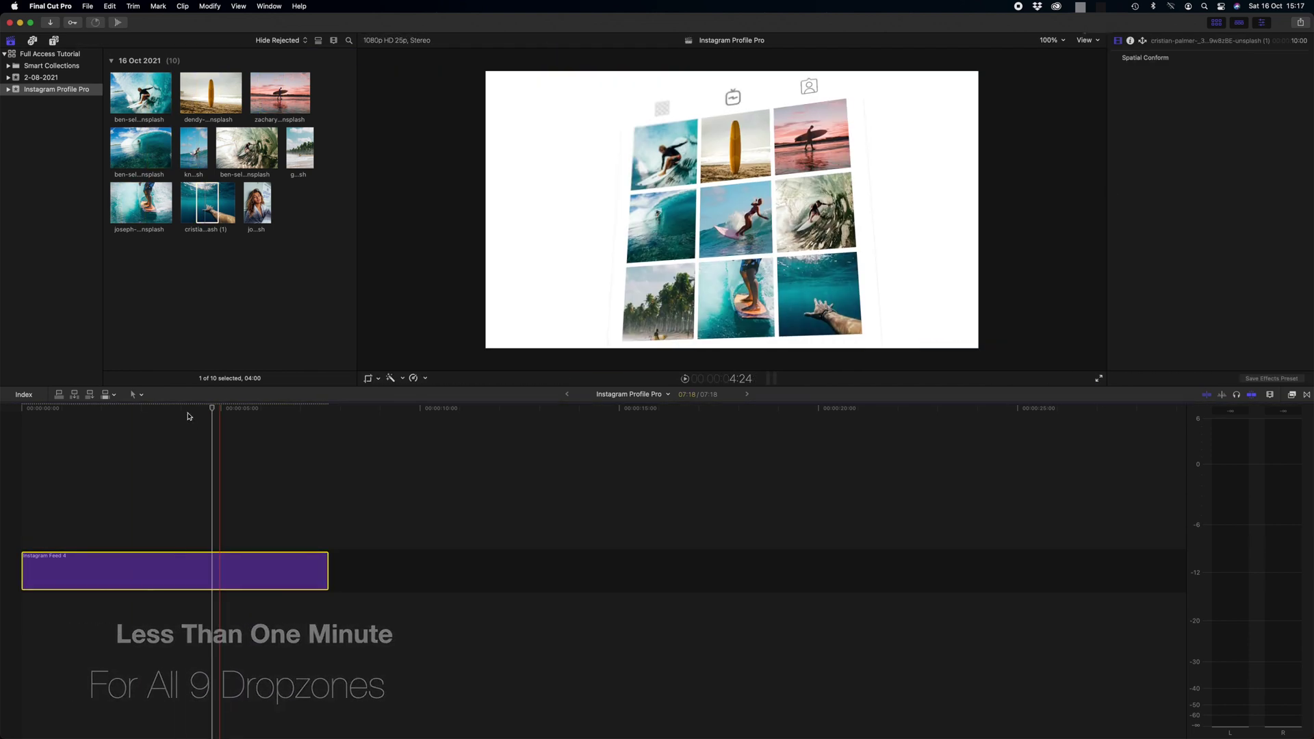
pyautogui.click(255, 410)
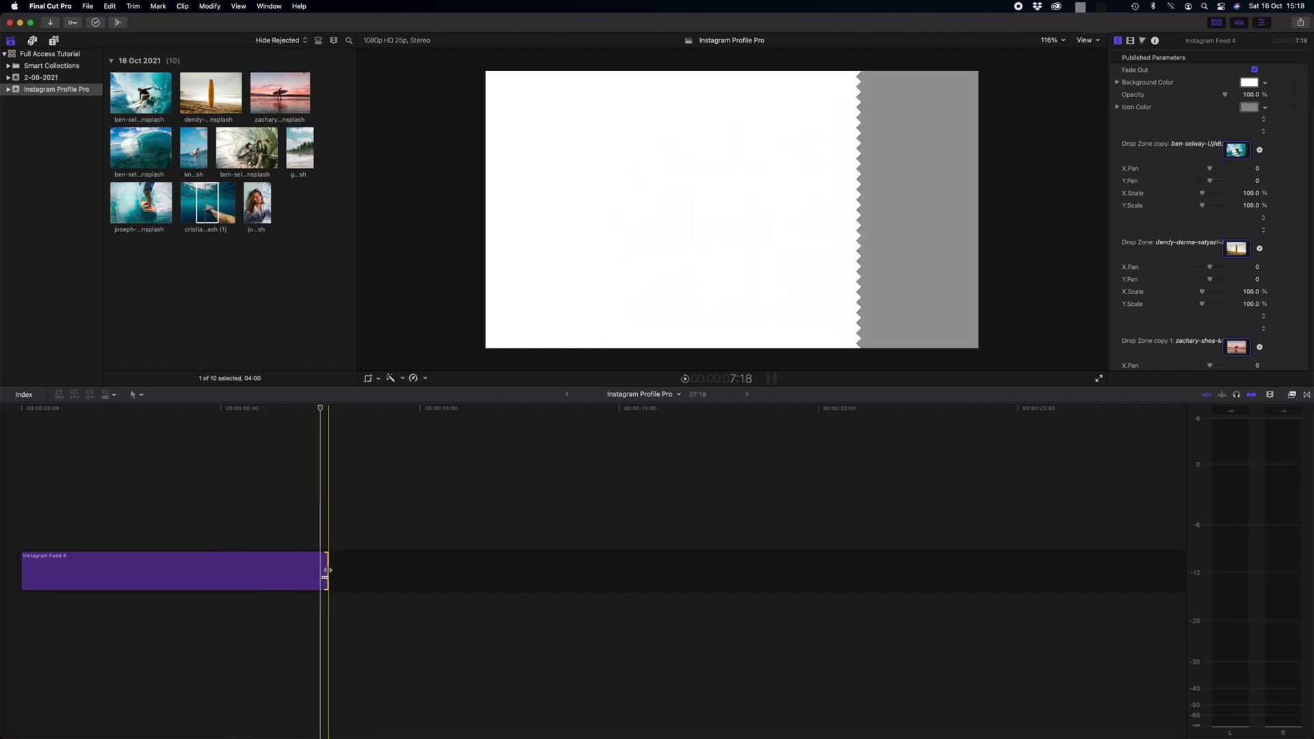
# Trim the Instagram Feed 4 clip's end from 7:18 to about 5:03
pyautogui.moveTo(326, 571); pyautogui.dragTo(224, 572)
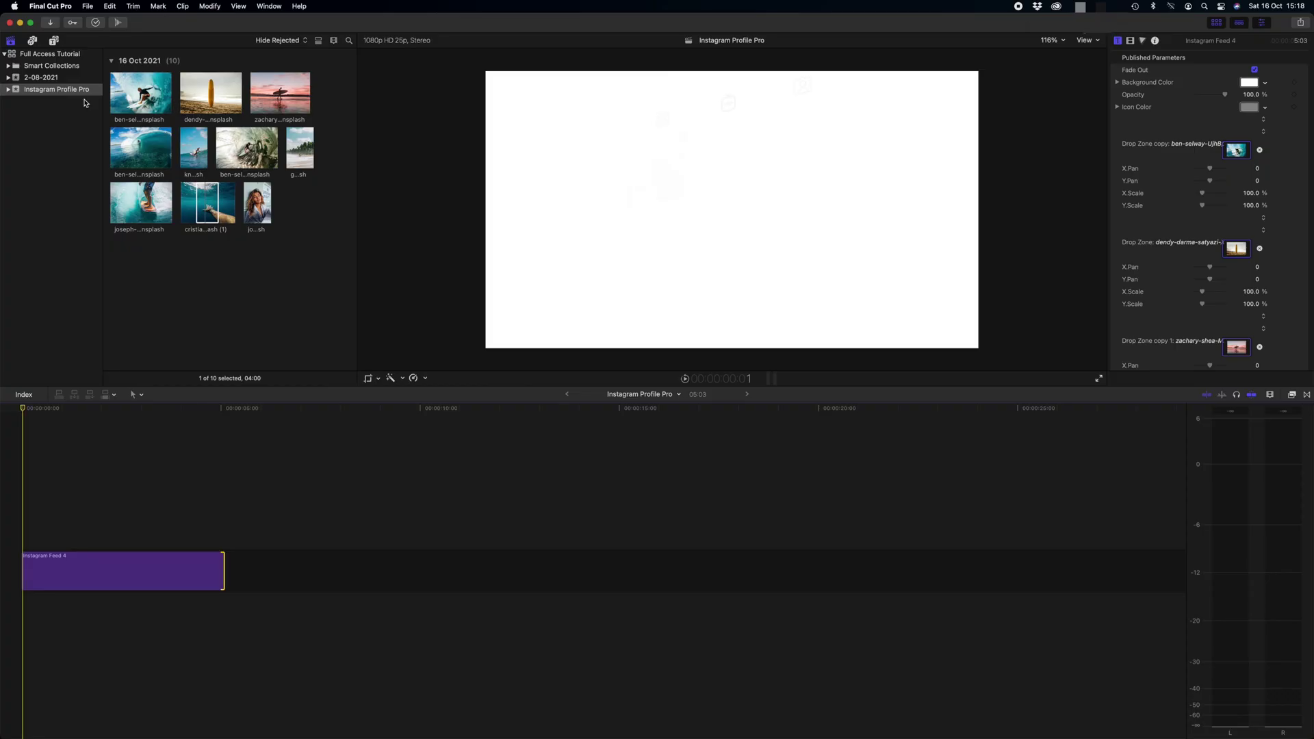
# Add the Lower Third 1 title from Instagram Profile Pro after the Feed 4 clip
pyautogui.click(54, 42)
pyautogui.scroll(-2, 276, 240)
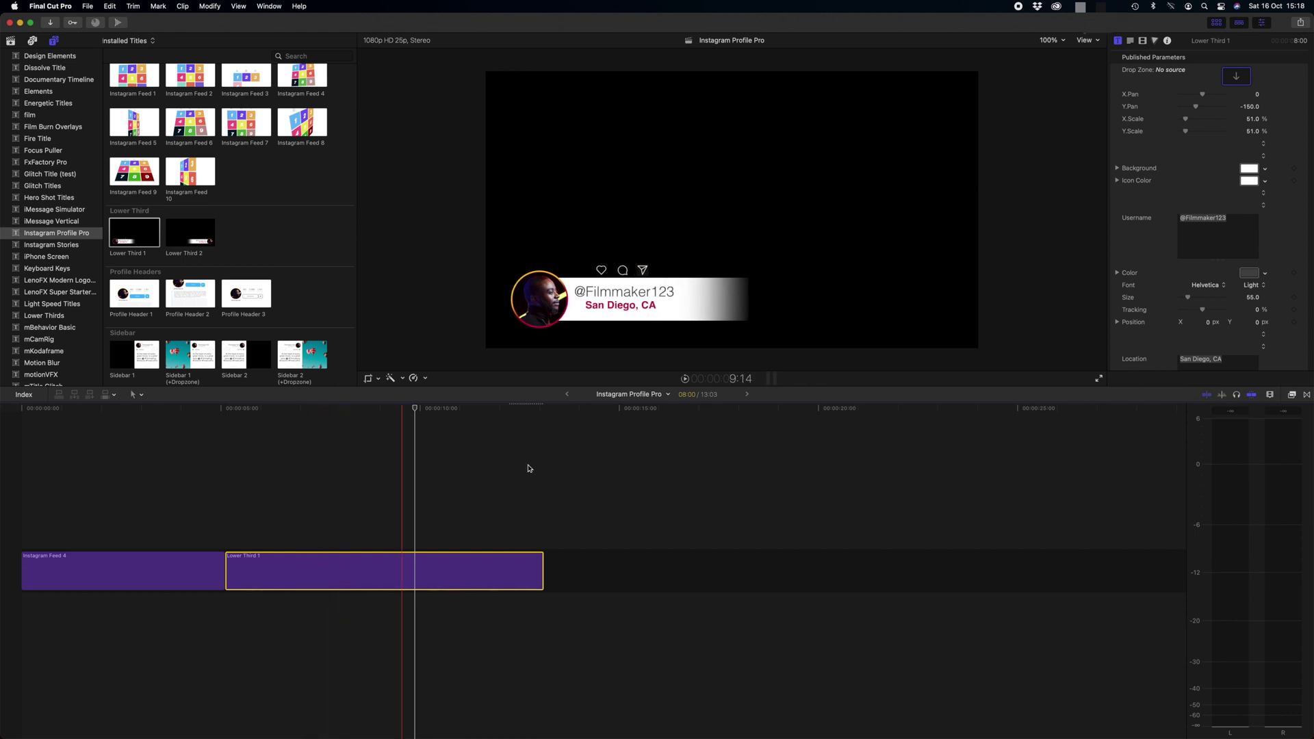
# Apply the woman's portrait from the library to Lower Third 1's profile-photo drop zone
pyautogui.click(1263, 23)
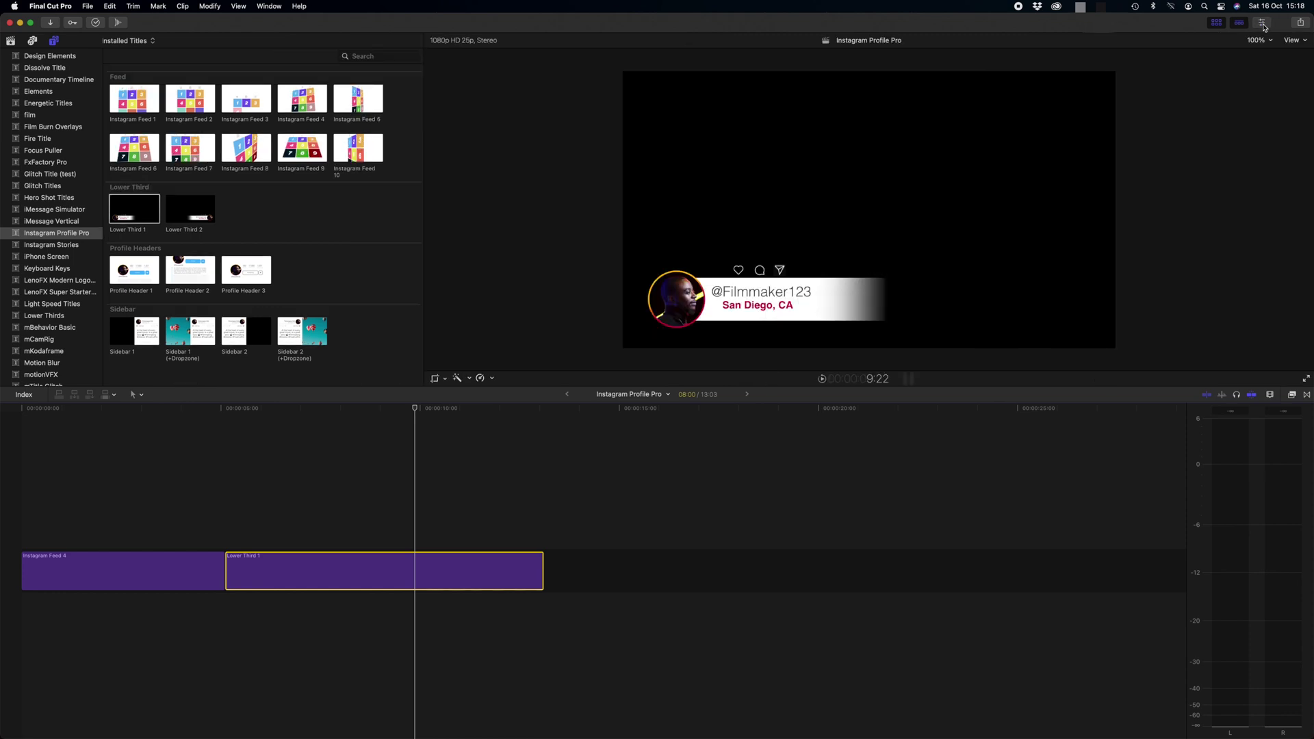
pyautogui.click(1263, 24)
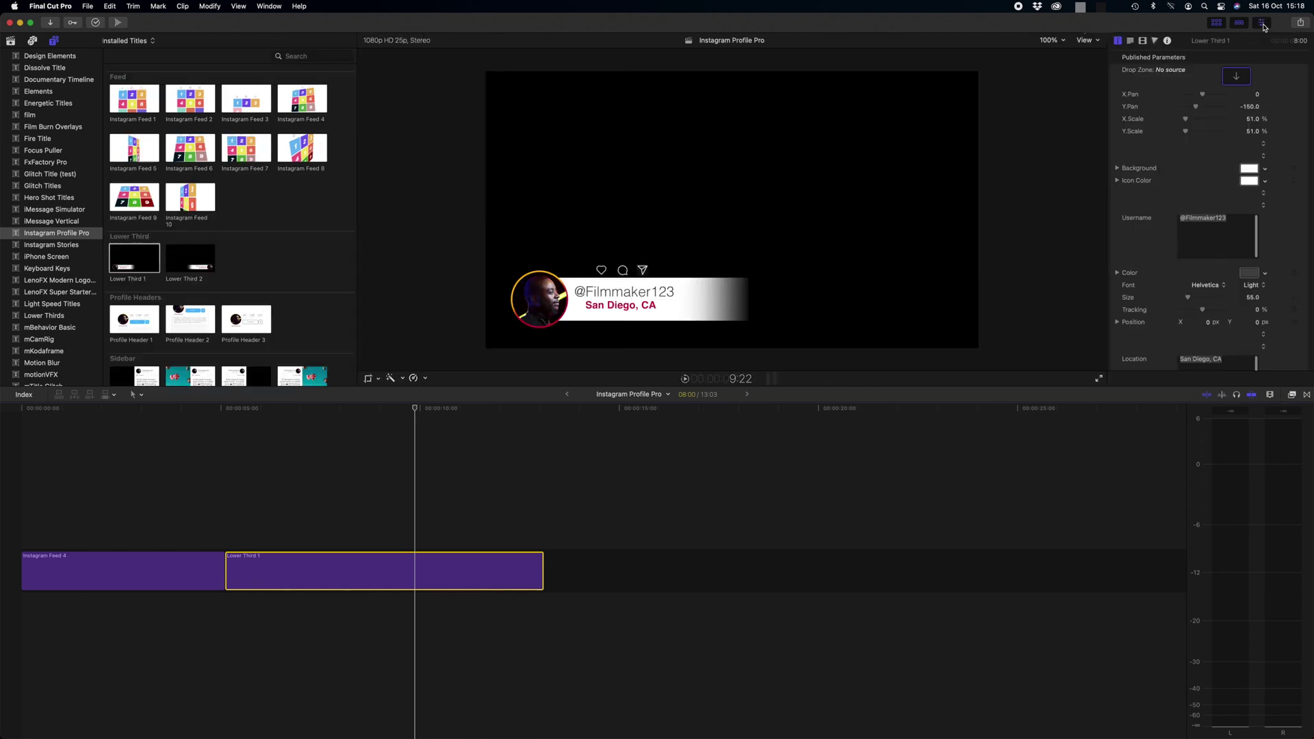
pyautogui.click(1118, 42)
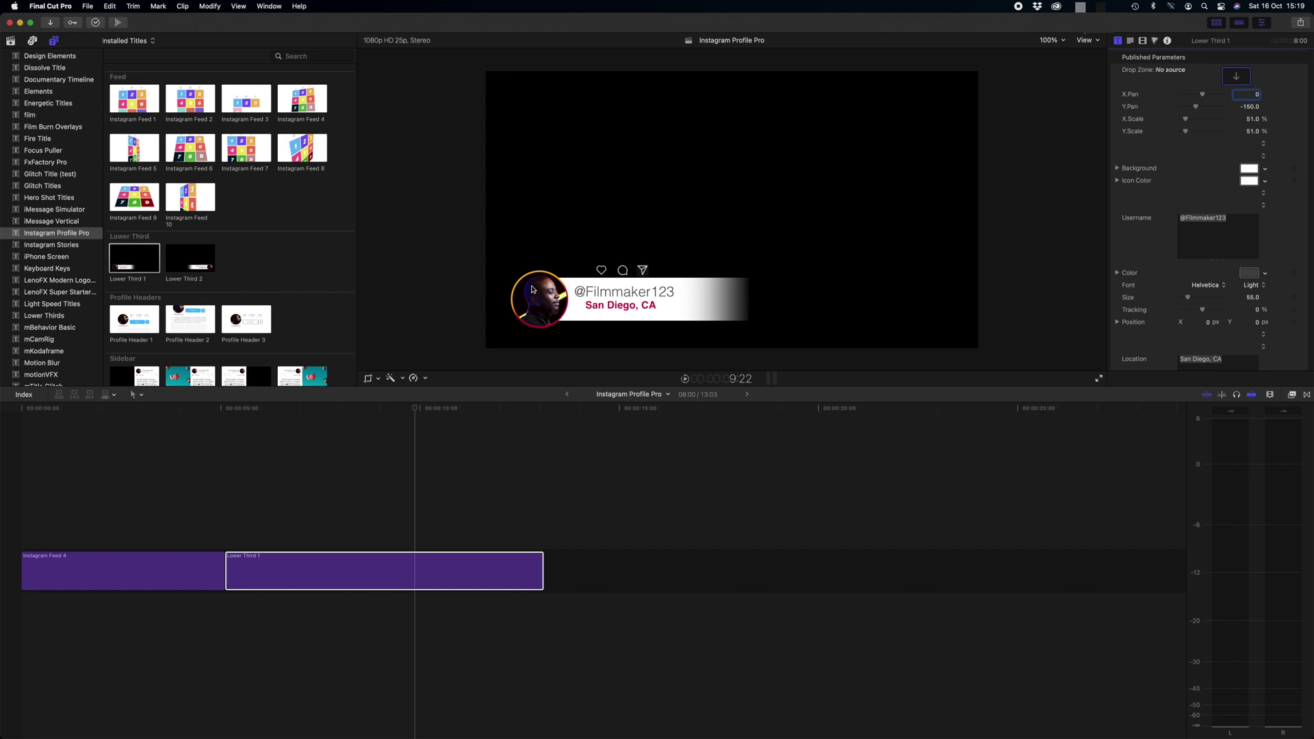
pyautogui.click(1237, 79)
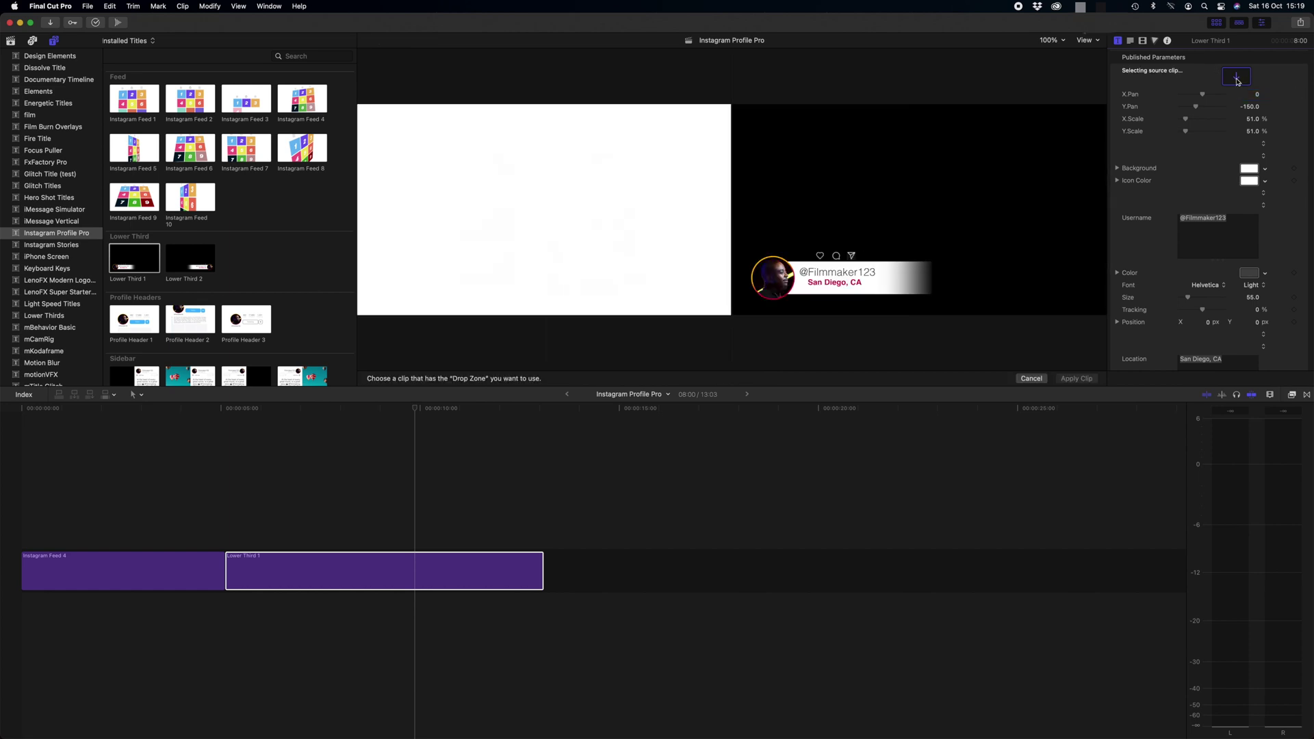
pyautogui.click(11, 41)
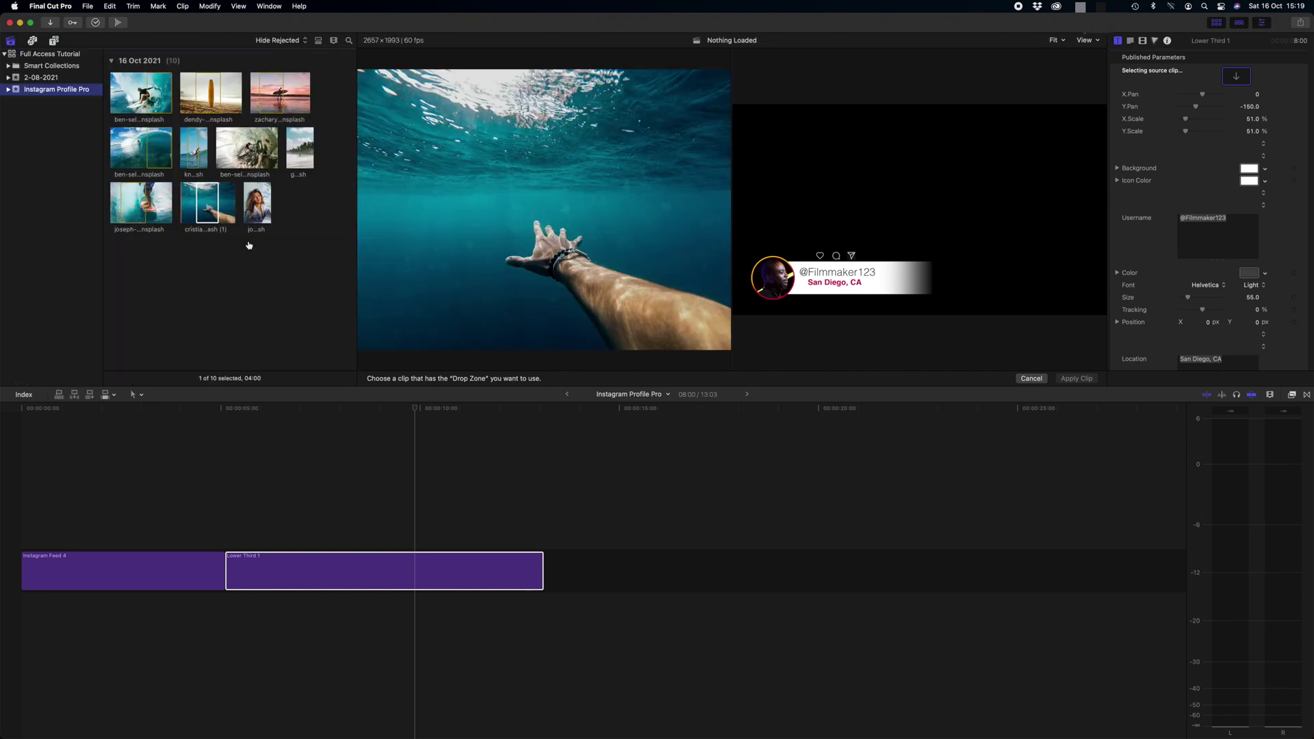
pyautogui.click(251, 212)
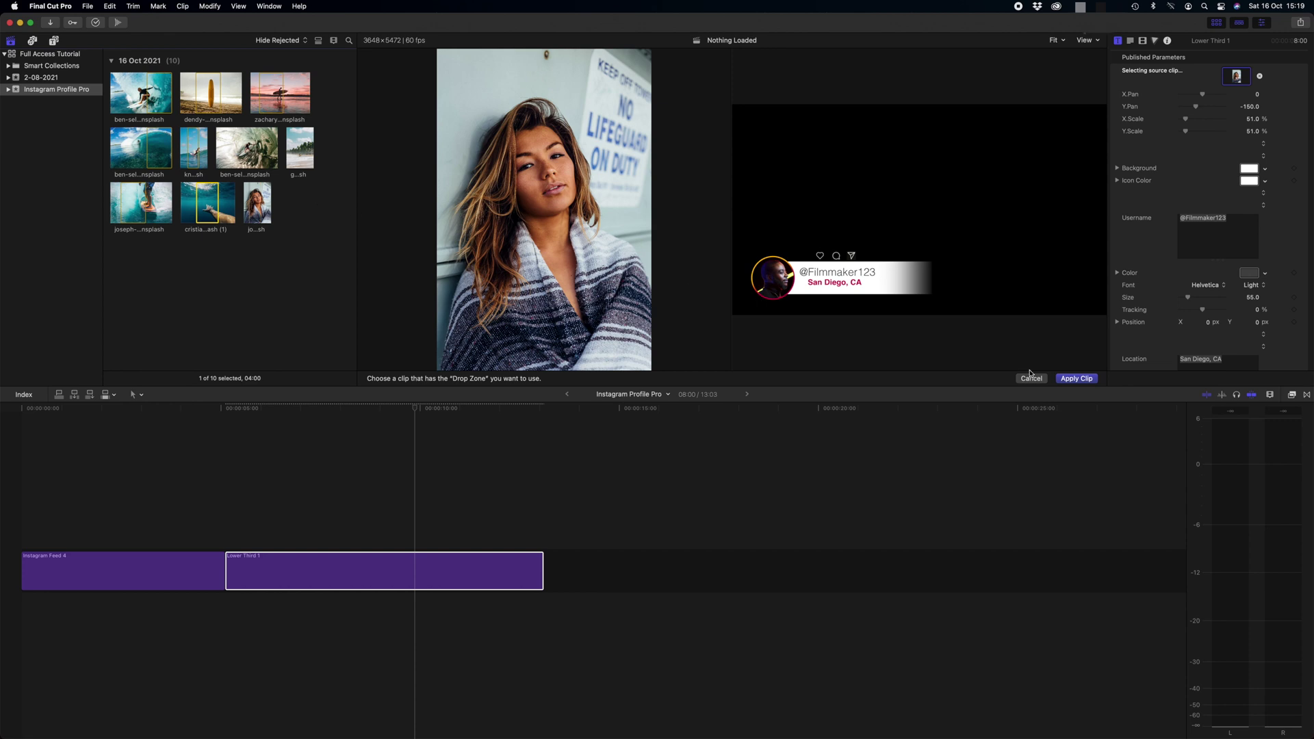
pyautogui.click(1076, 380)
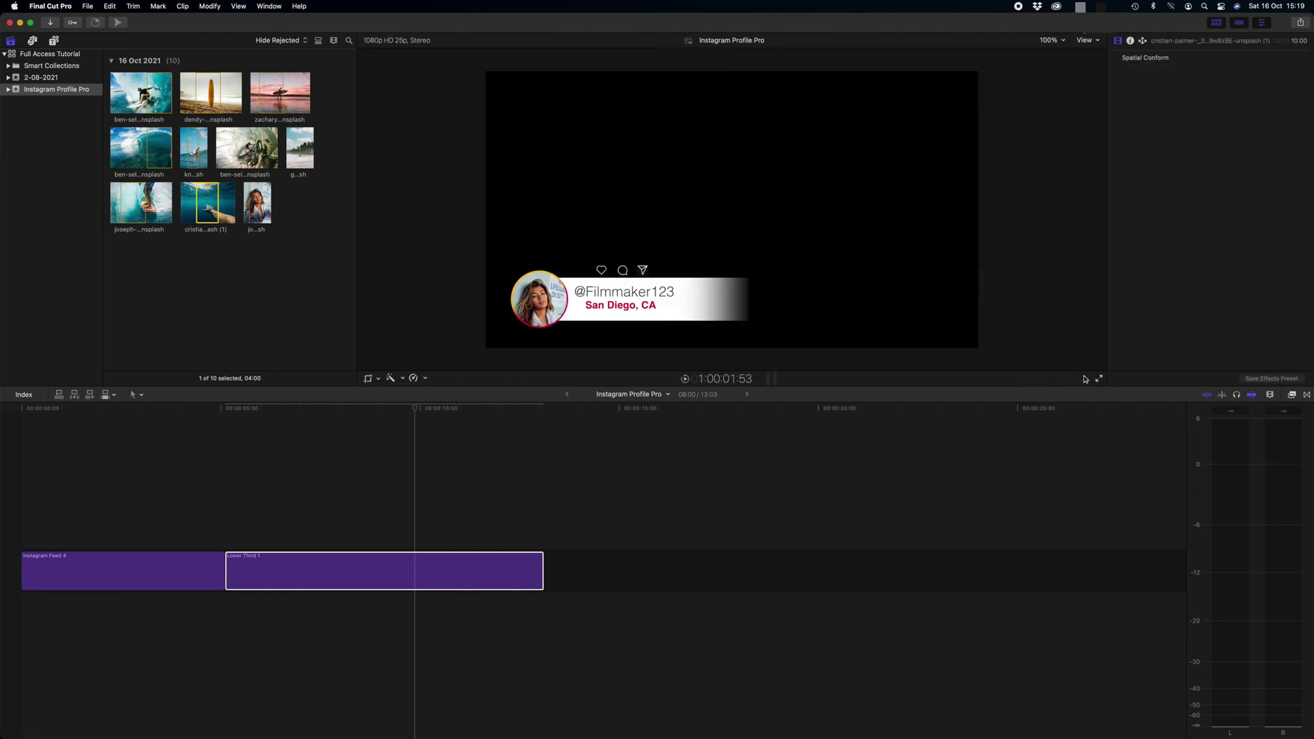
pyautogui.click(395, 408)
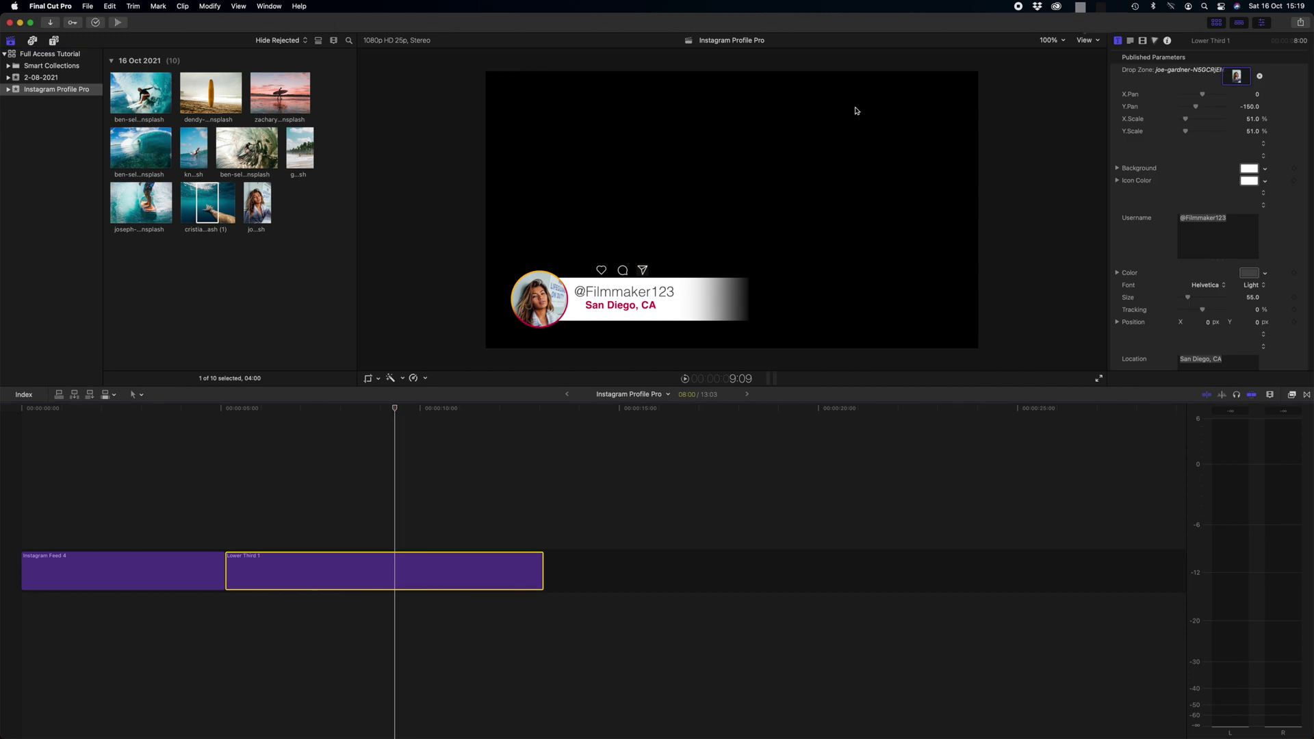
# Change the profile photo's Y Pan from -150 to about -54 to frame the face
pyautogui.moveTo(1197, 111); pyautogui.dragTo(1201, 111)
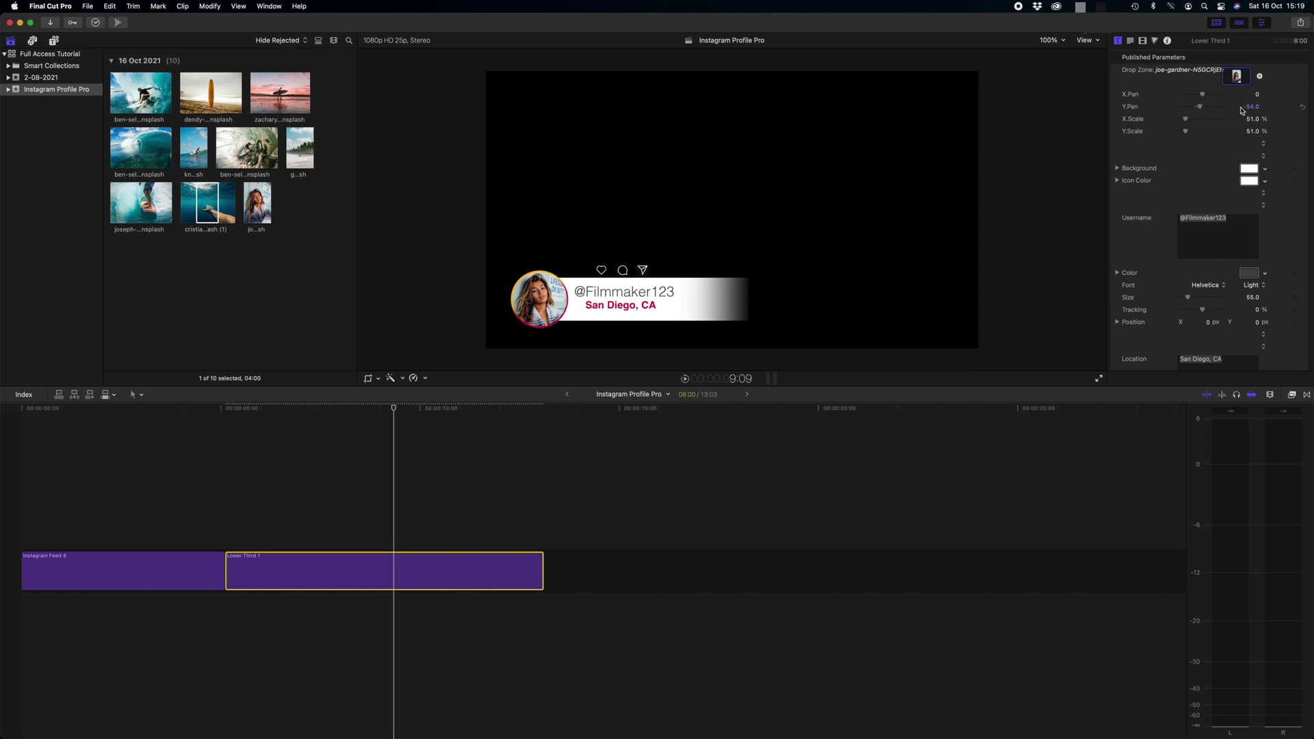
pyautogui.scroll(-1, 1248, 137)
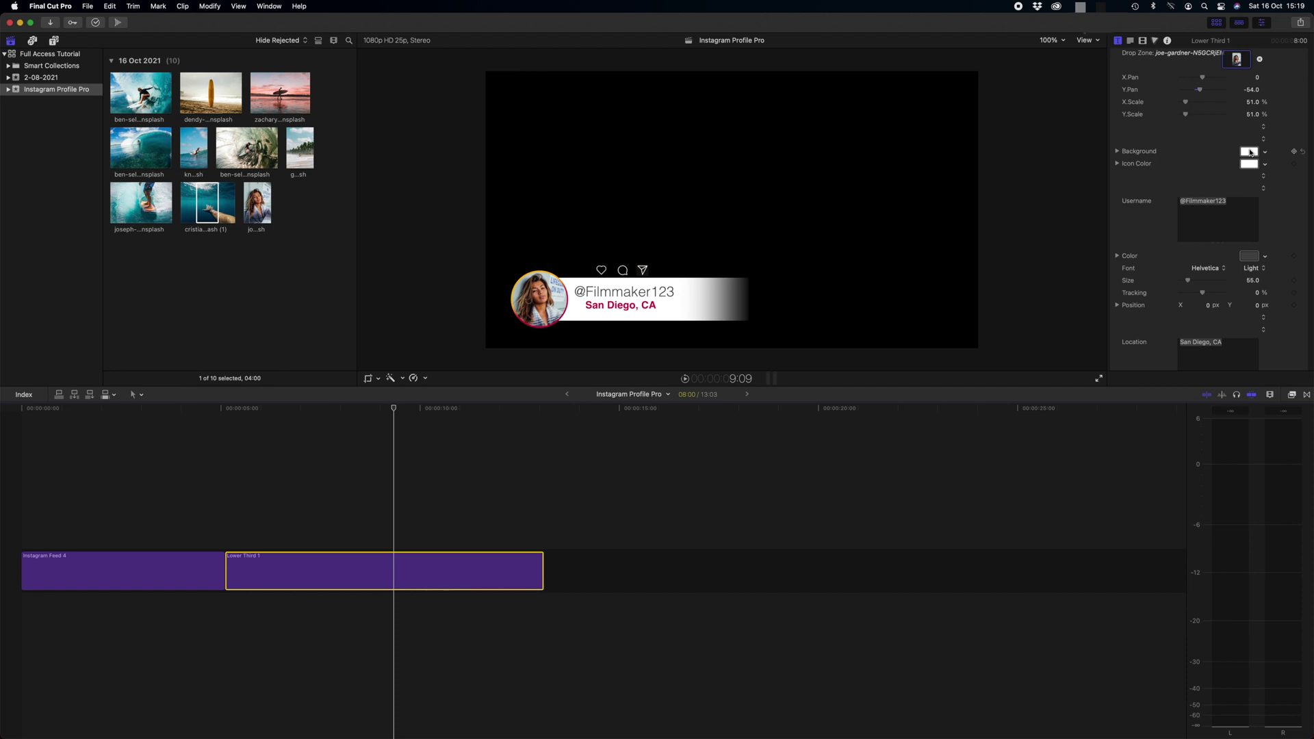
# Set the lower-third background to a light grey-blue sampled from the profile photo
pyautogui.click(1250, 152)
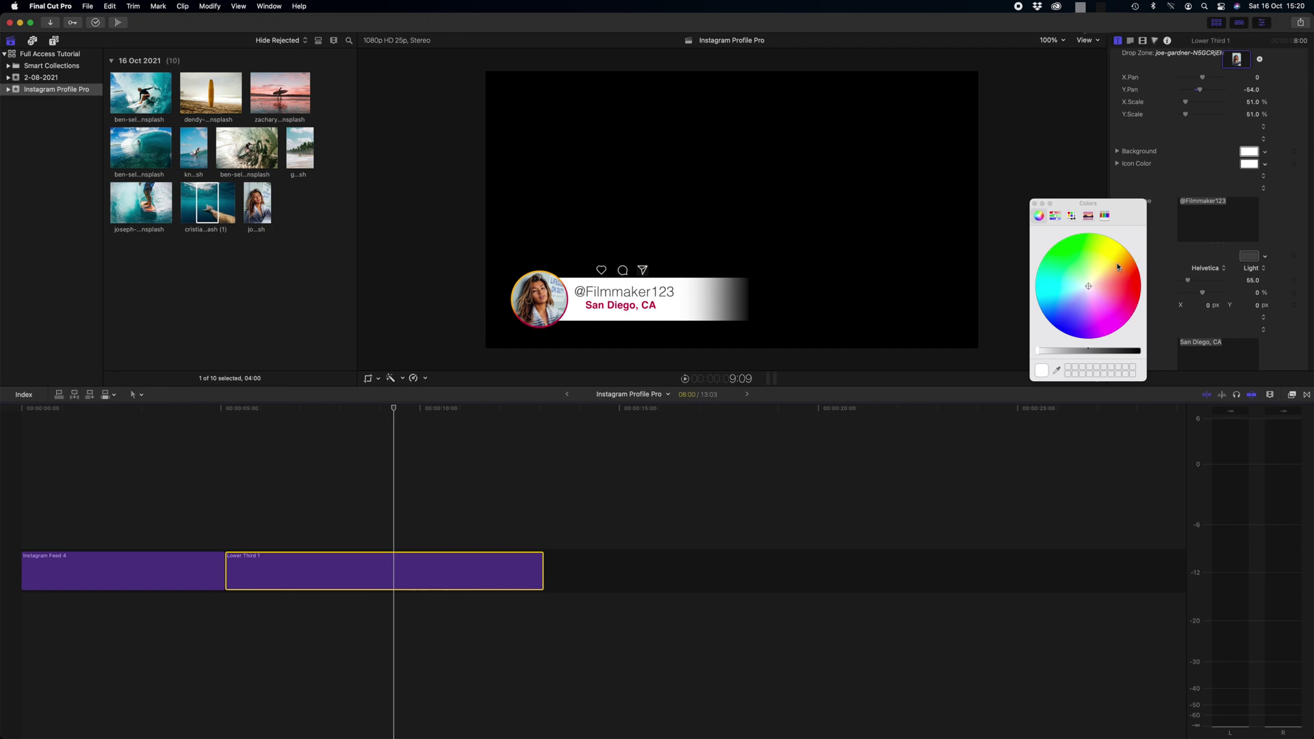
pyautogui.moveTo(1091, 285); pyautogui.dragTo(1114, 256)
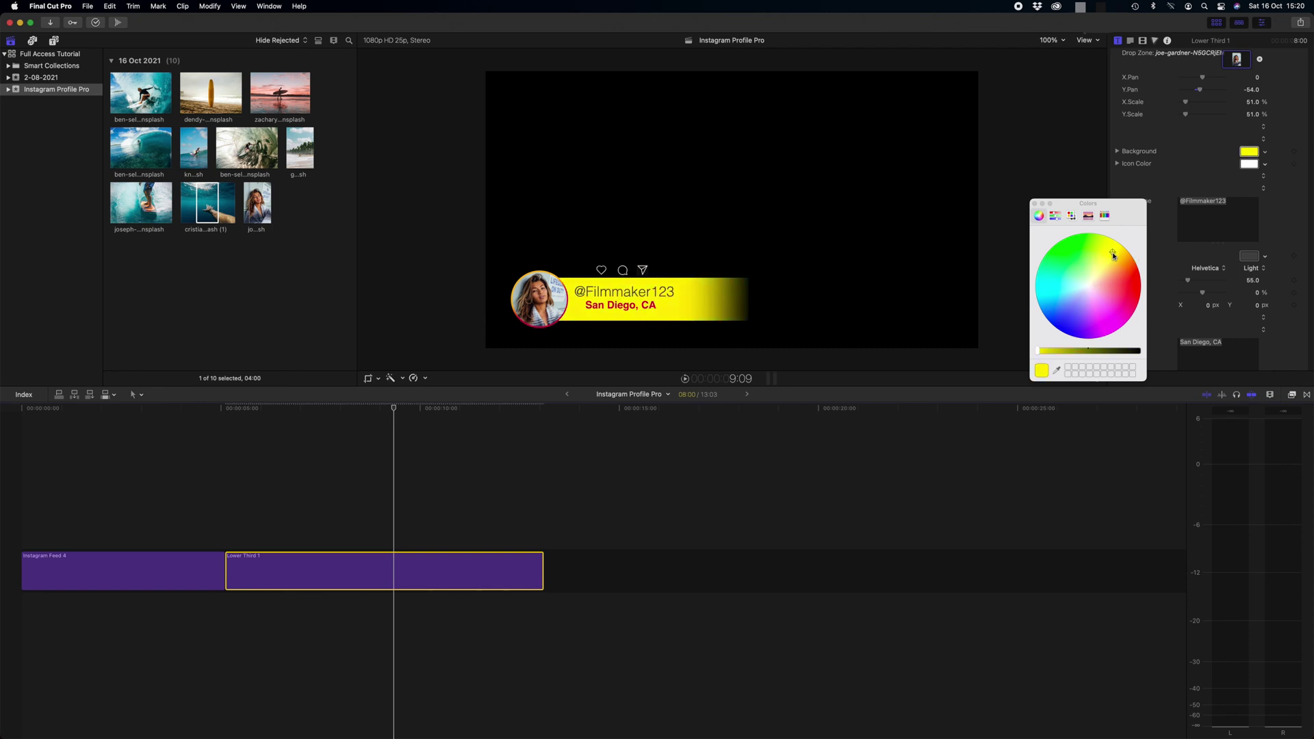
pyautogui.click(1057, 370)
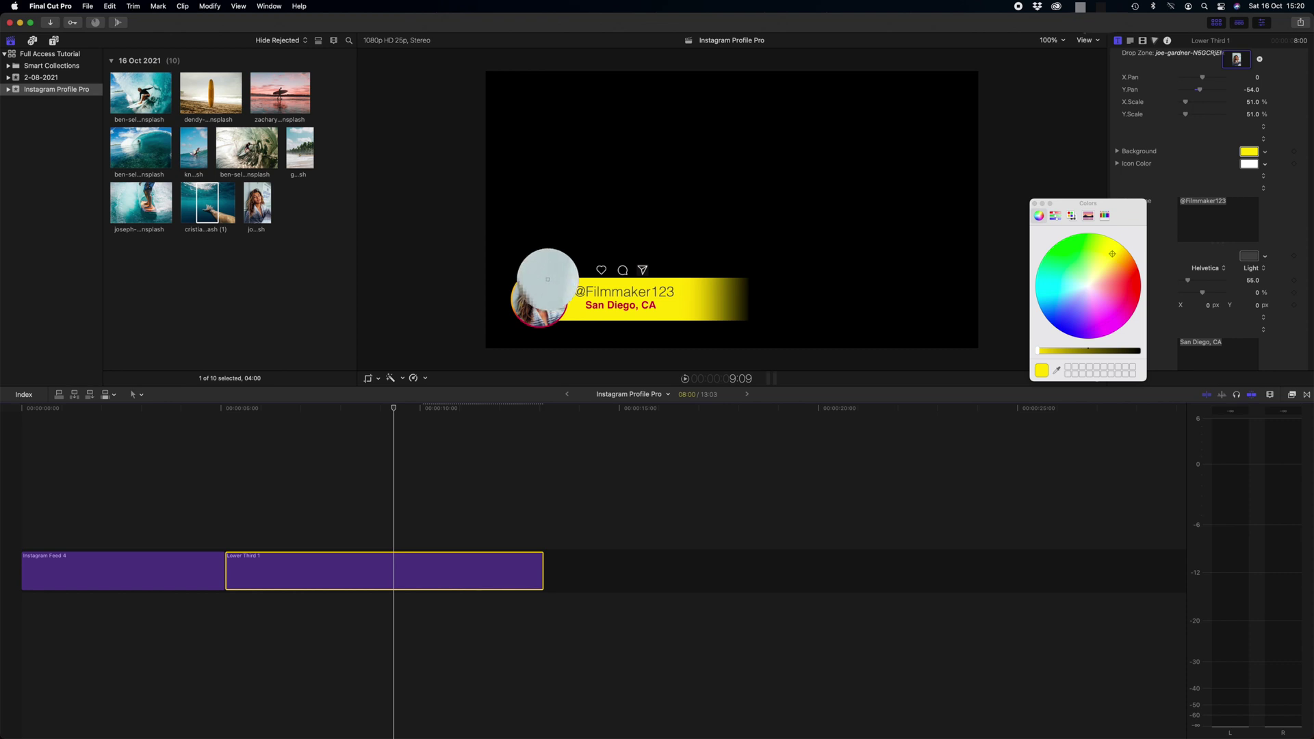
pyautogui.click(546, 284)
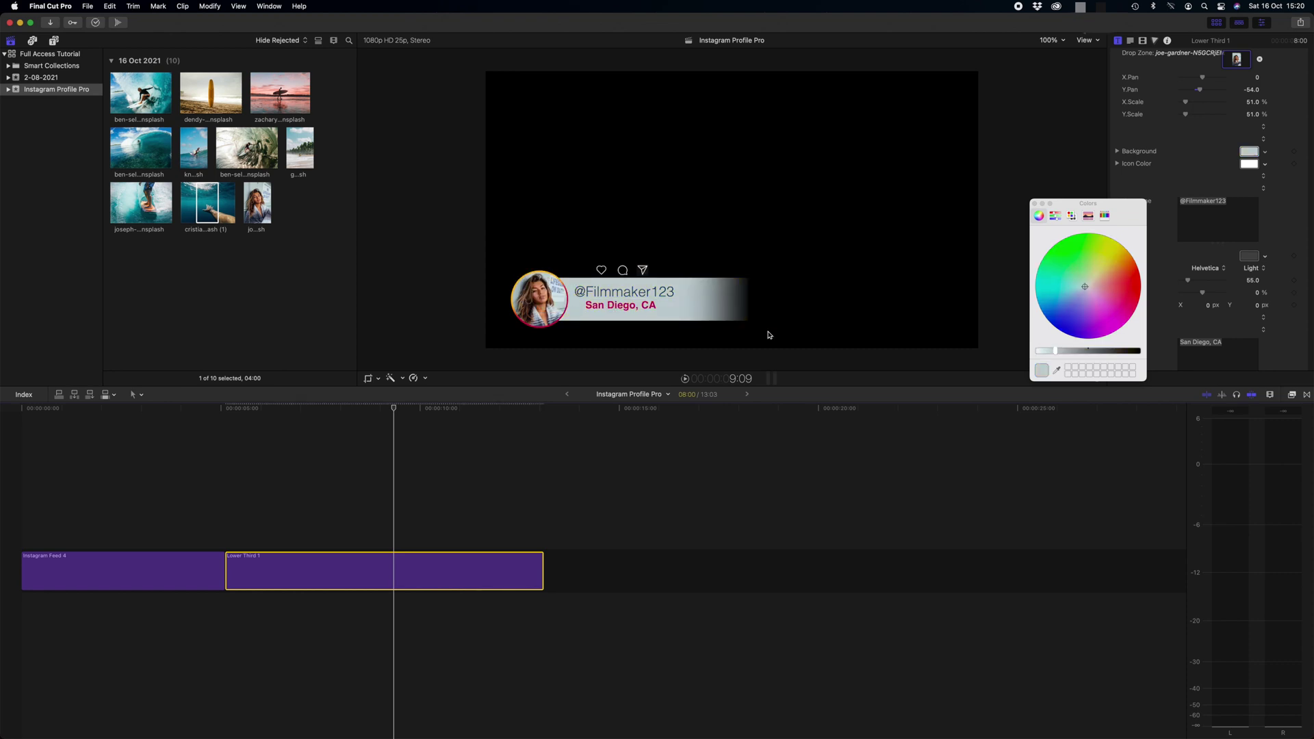
pyautogui.click(1035, 203)
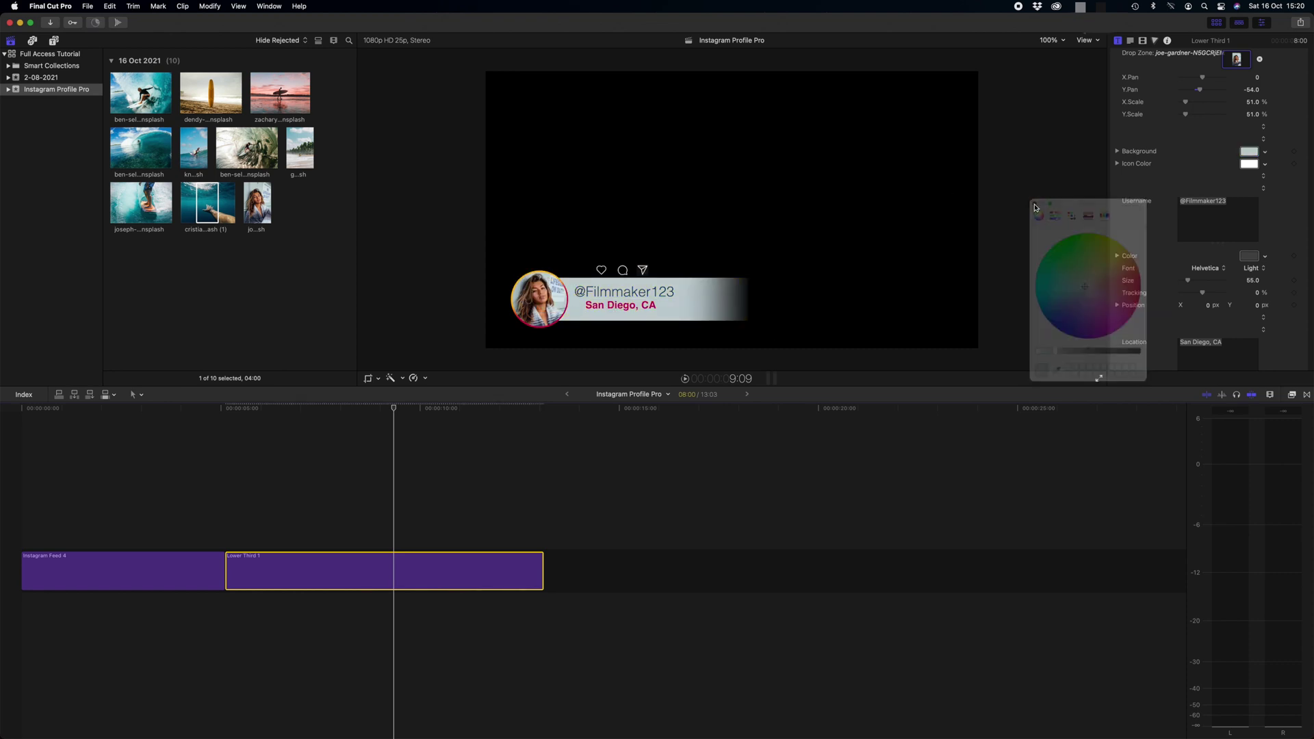
# Set the icon colour to a pinkish red sampled from the photo's ring
pyautogui.click(1249, 165)
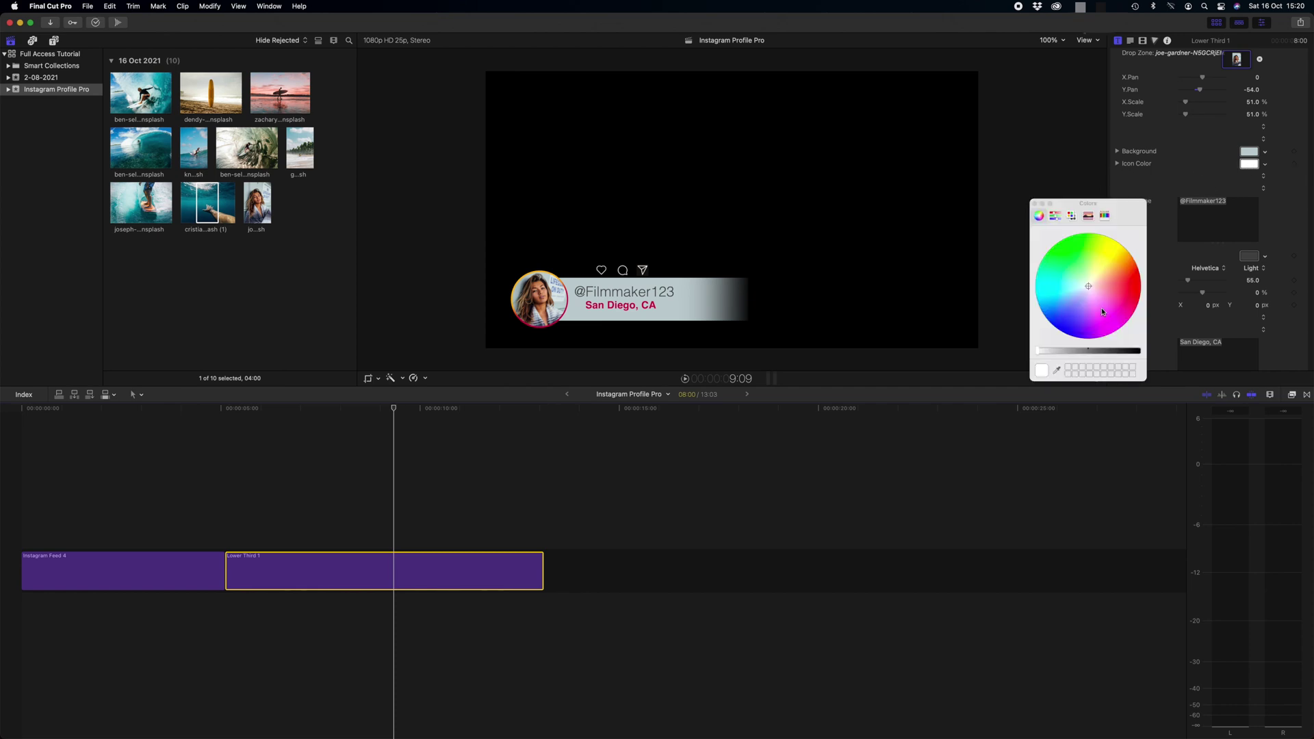
pyautogui.click(1058, 371)
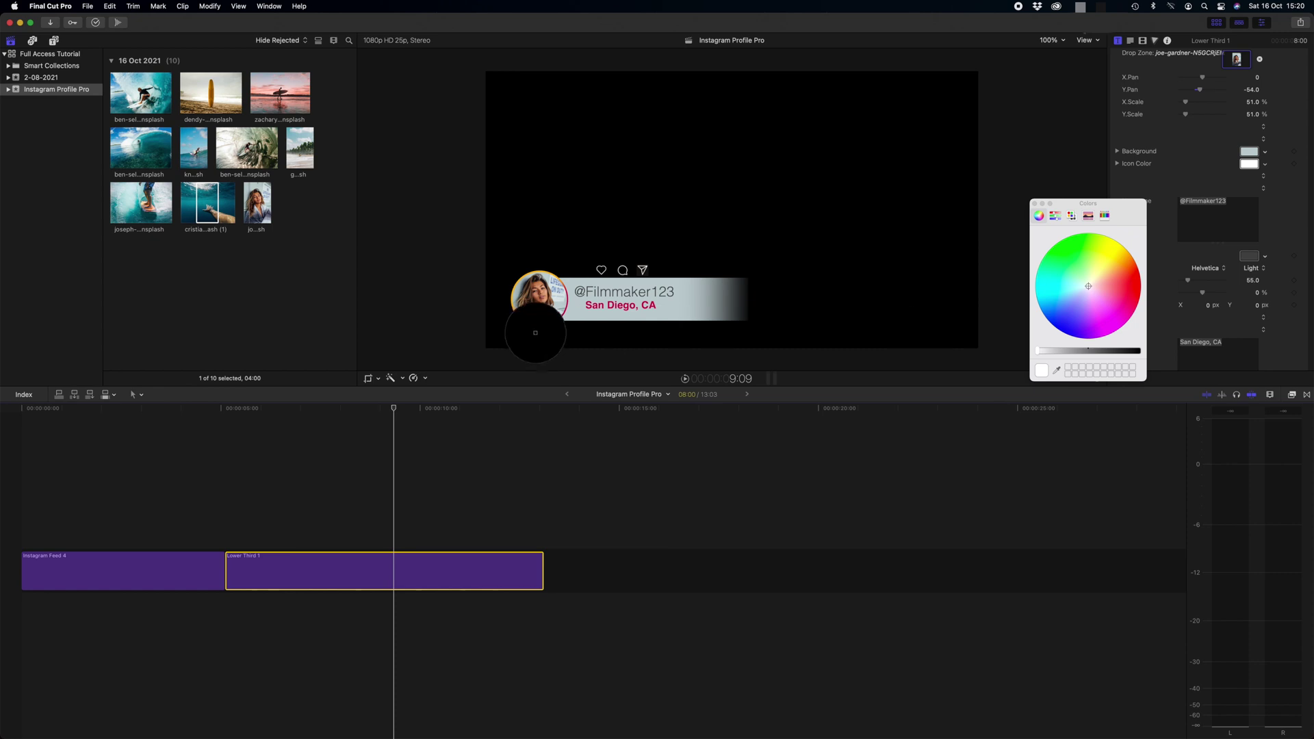
pyautogui.click(532, 327)
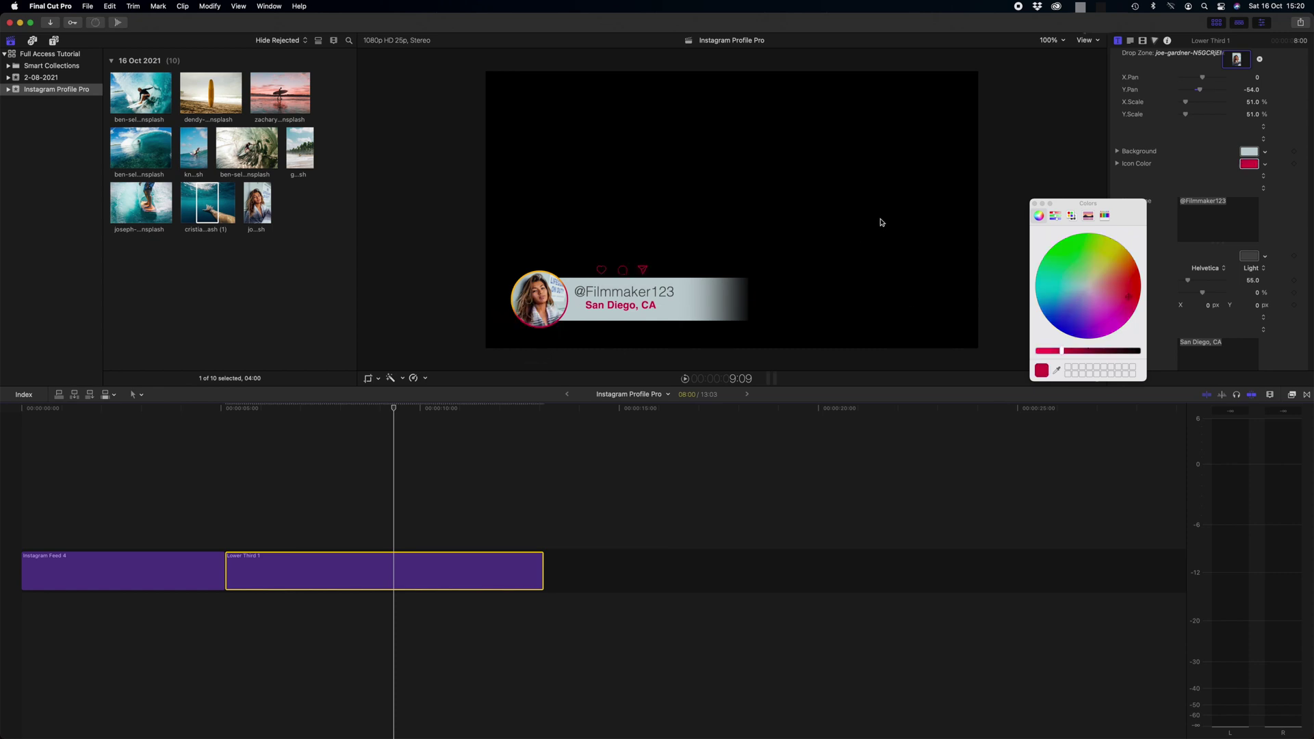
pyautogui.click(1035, 203)
pyautogui.scroll(-2, 1189, 171)
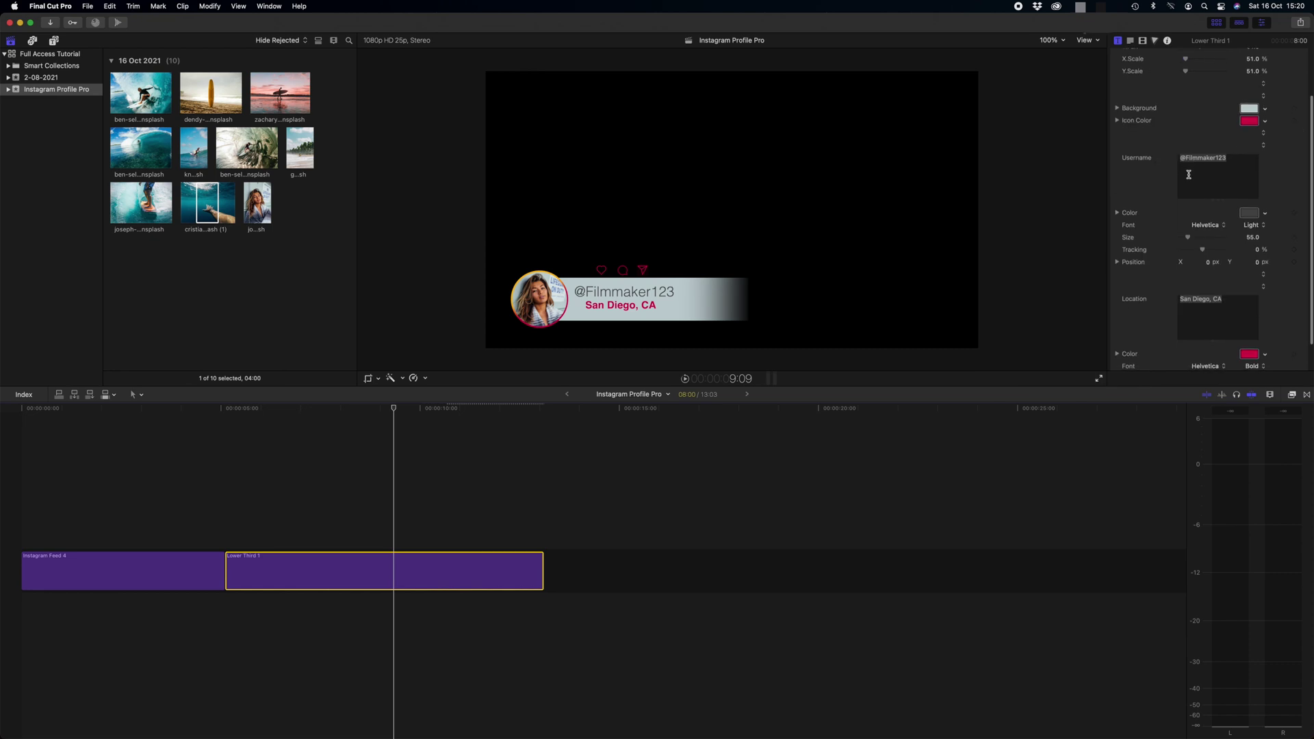
# Replace the username with the profile's name in Avenir and set the location to 'Hawaii, USA'
pyautogui.moveTo(1186, 159); pyautogui.dragTo(1250, 162)
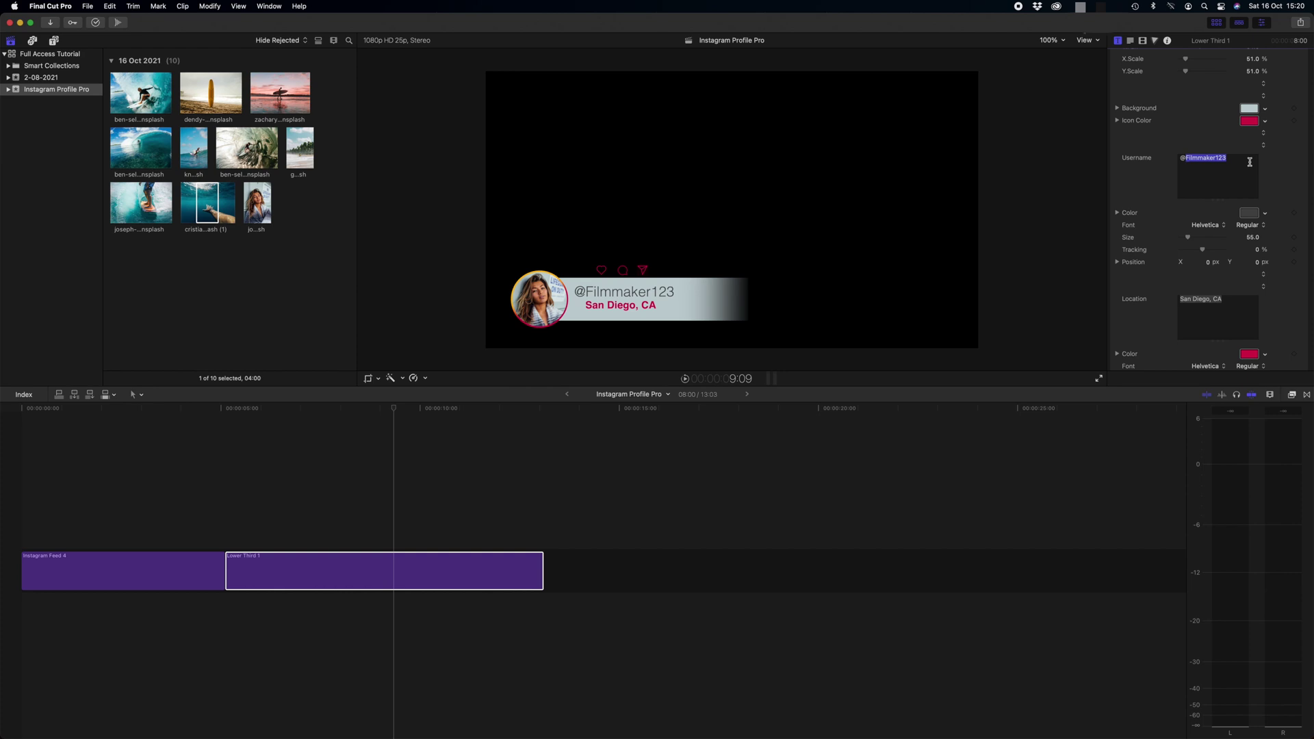
pyautogui.write('CindySm')
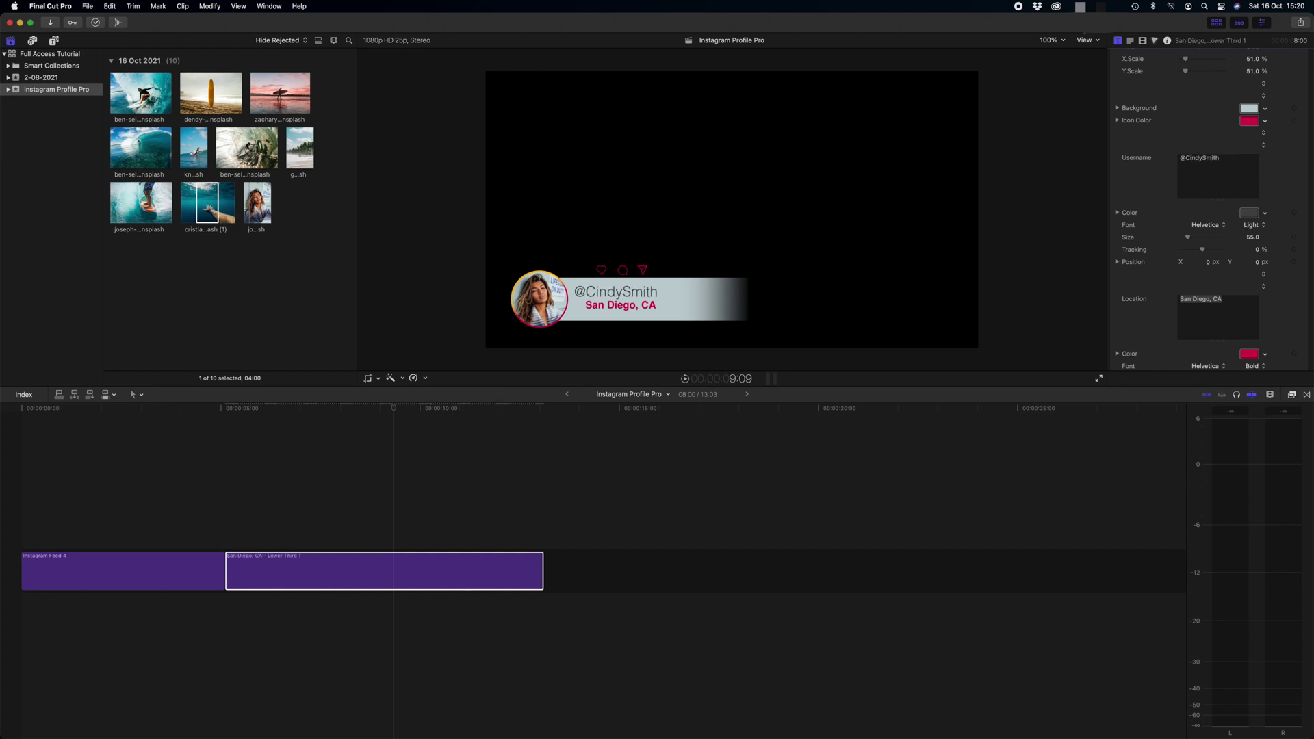
pyautogui.write('ith')
pyautogui.scroll(-2, 1160, 171)
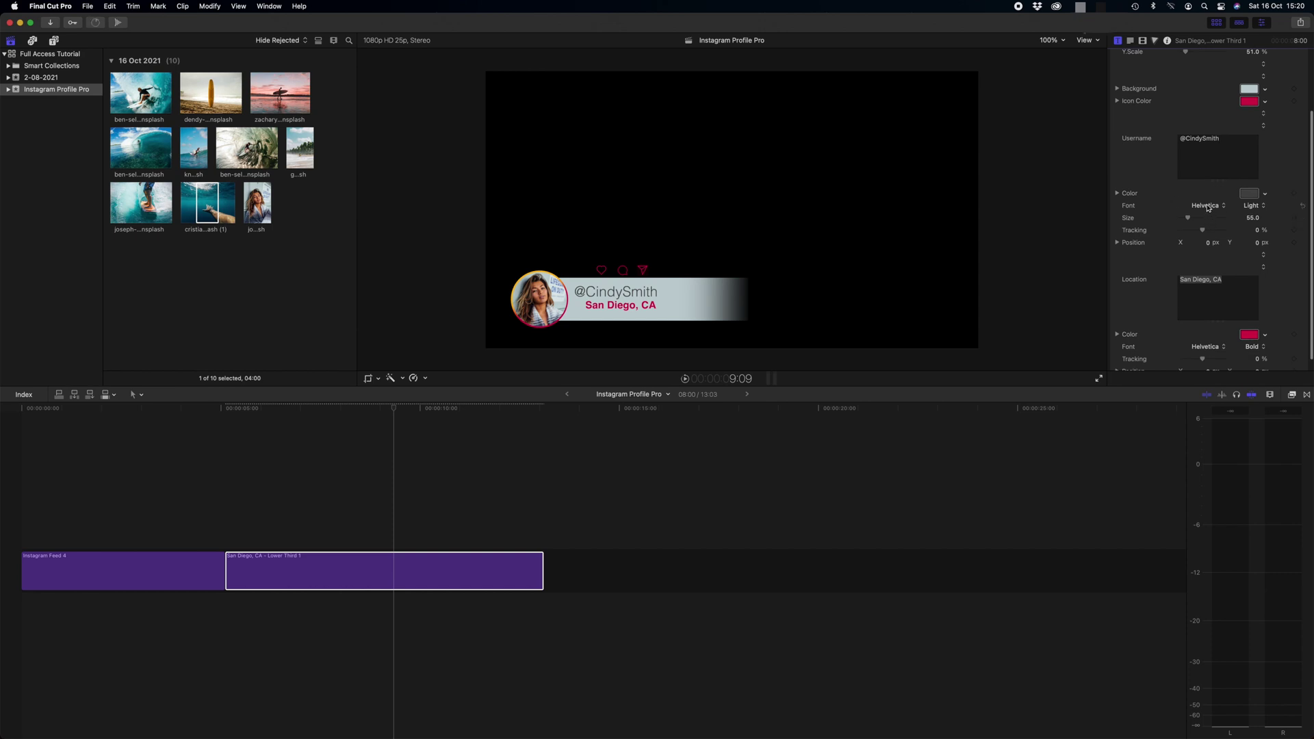
pyautogui.click(1208, 209)
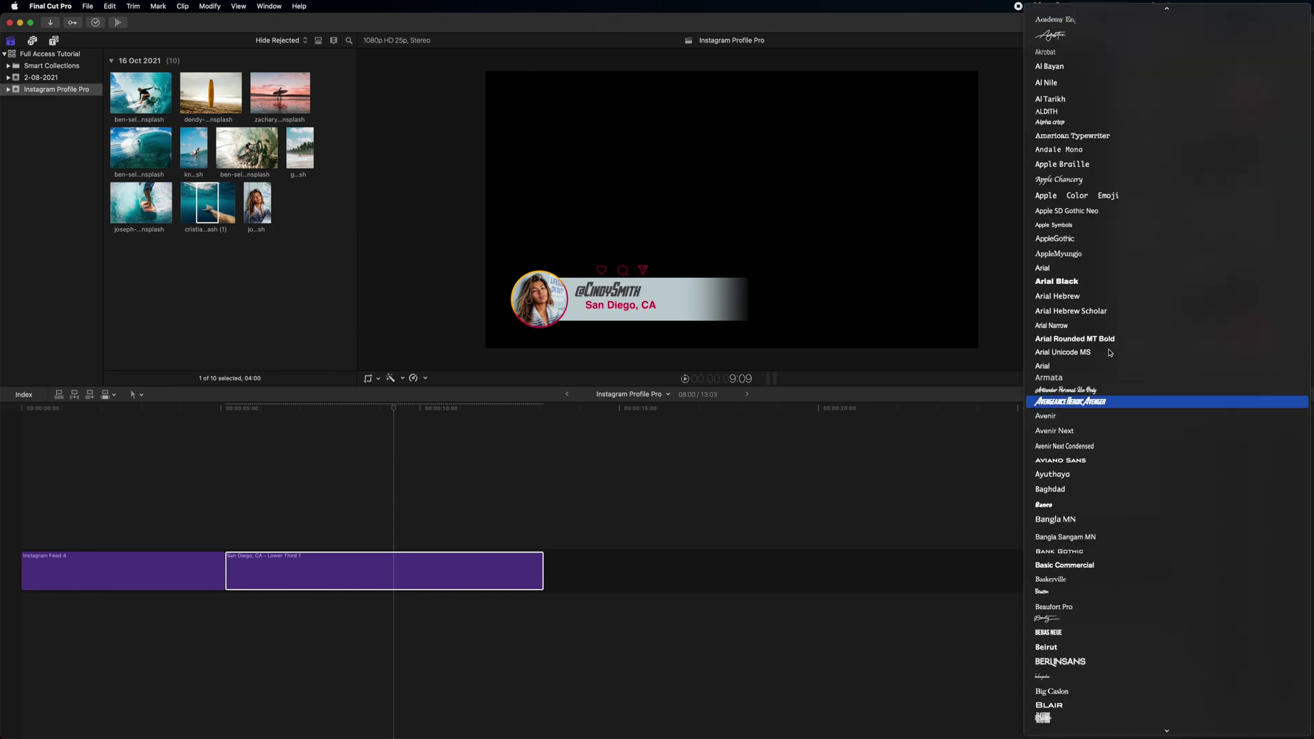
pyautogui.press('Escape')
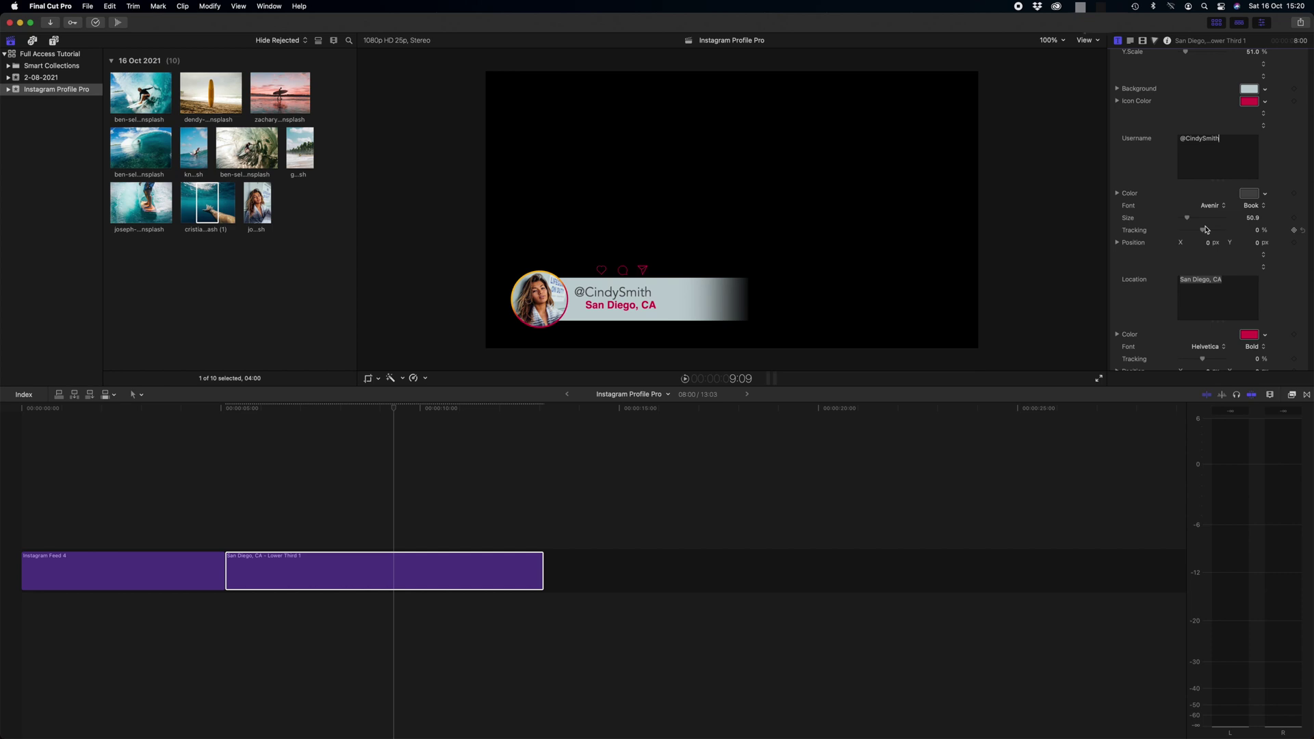
pyautogui.moveTo(1206, 231); pyautogui.dragTo(1168, 268)
pyautogui.scroll(-1, 1211, 273)
pyautogui.click(1211, 281)
pyautogui.write('Hawaii, ')
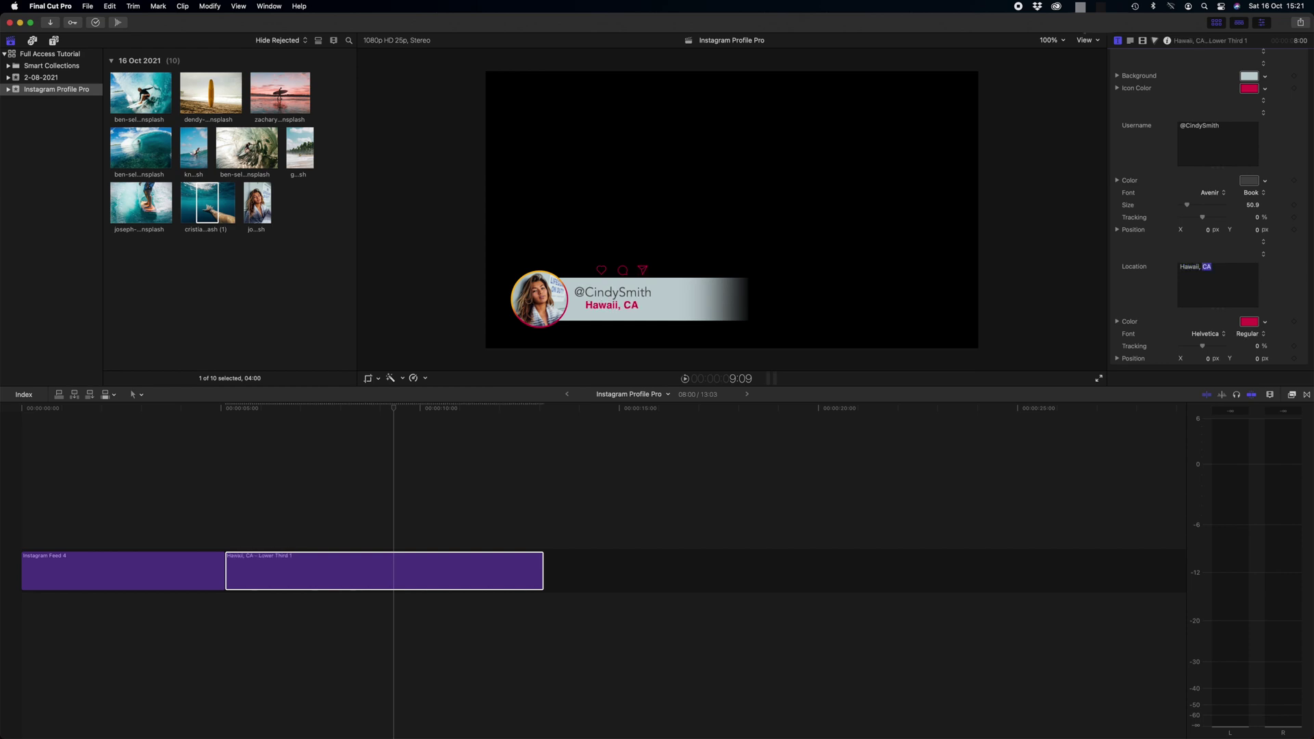
pyautogui.write('USA')
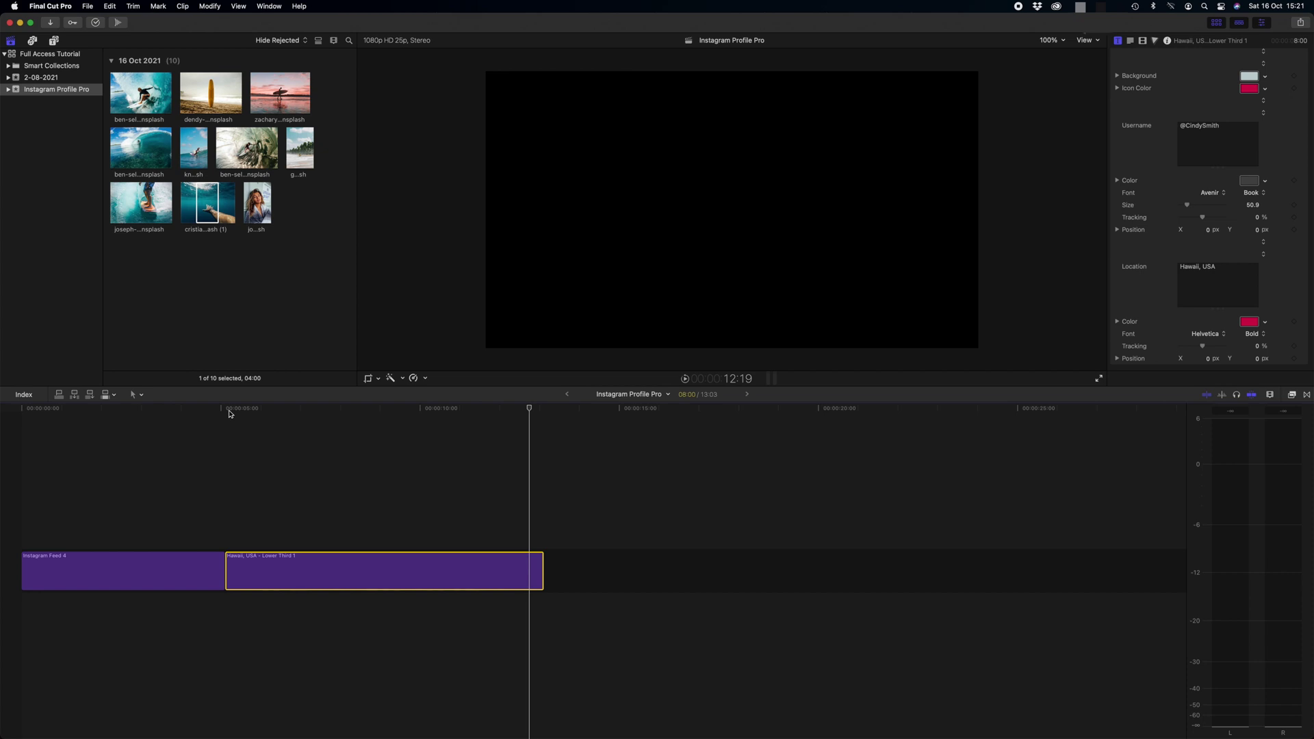
# Add the surf photo after the lower third and scale it to 125%
pyautogui.moveTo(151, 147); pyautogui.dragTo(573, 575)
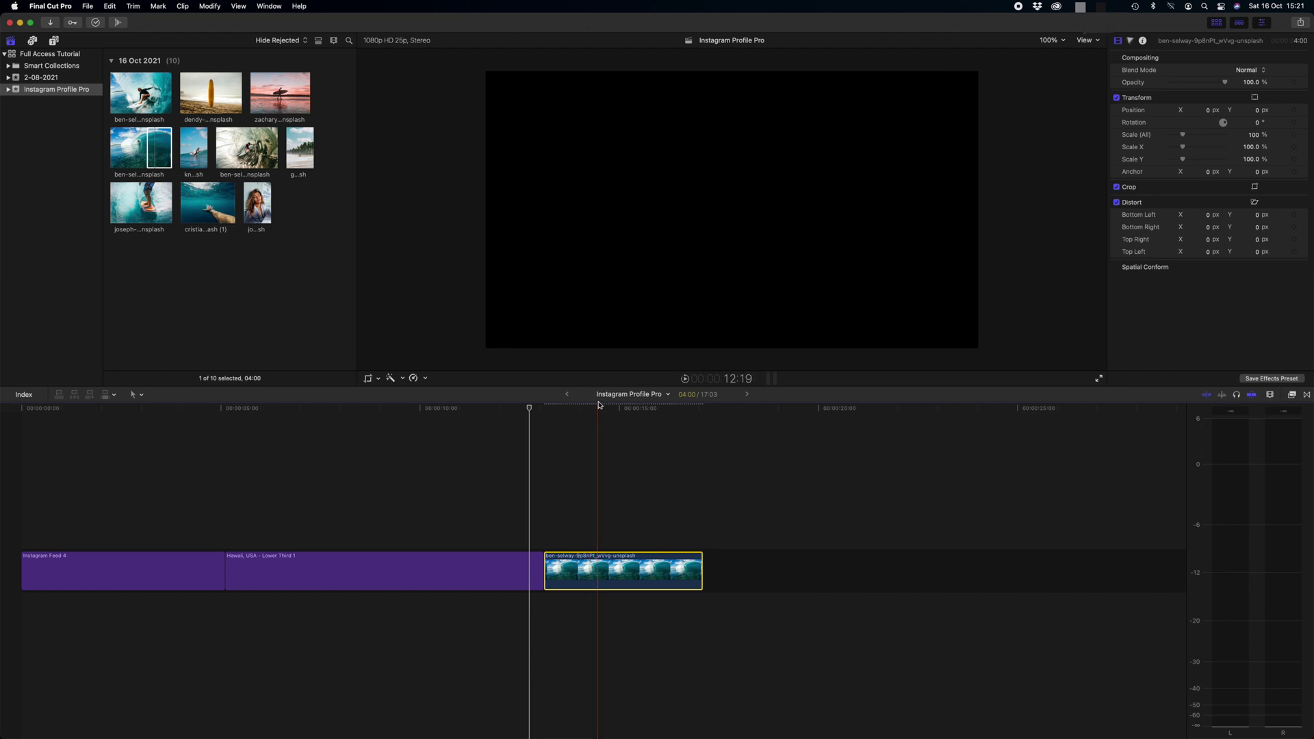
pyautogui.click(597, 575)
pyautogui.moveTo(1183, 135); pyautogui.dragTo(1189, 136)
pyautogui.click(608, 409)
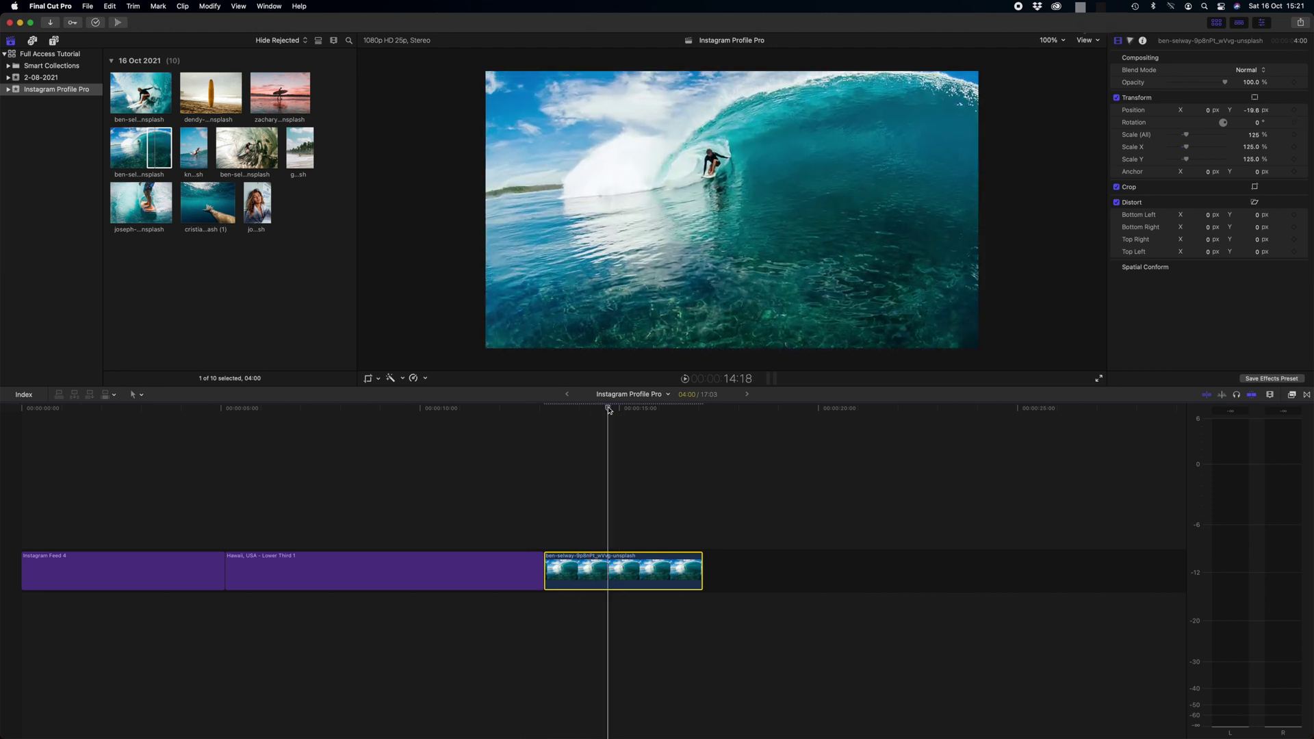
# Lift the Hawaii lower third above the surf clip and trim the clip to match its length
pyautogui.click(326, 575)
pyautogui.moveTo(305, 576); pyautogui.dragTo(308, 542)
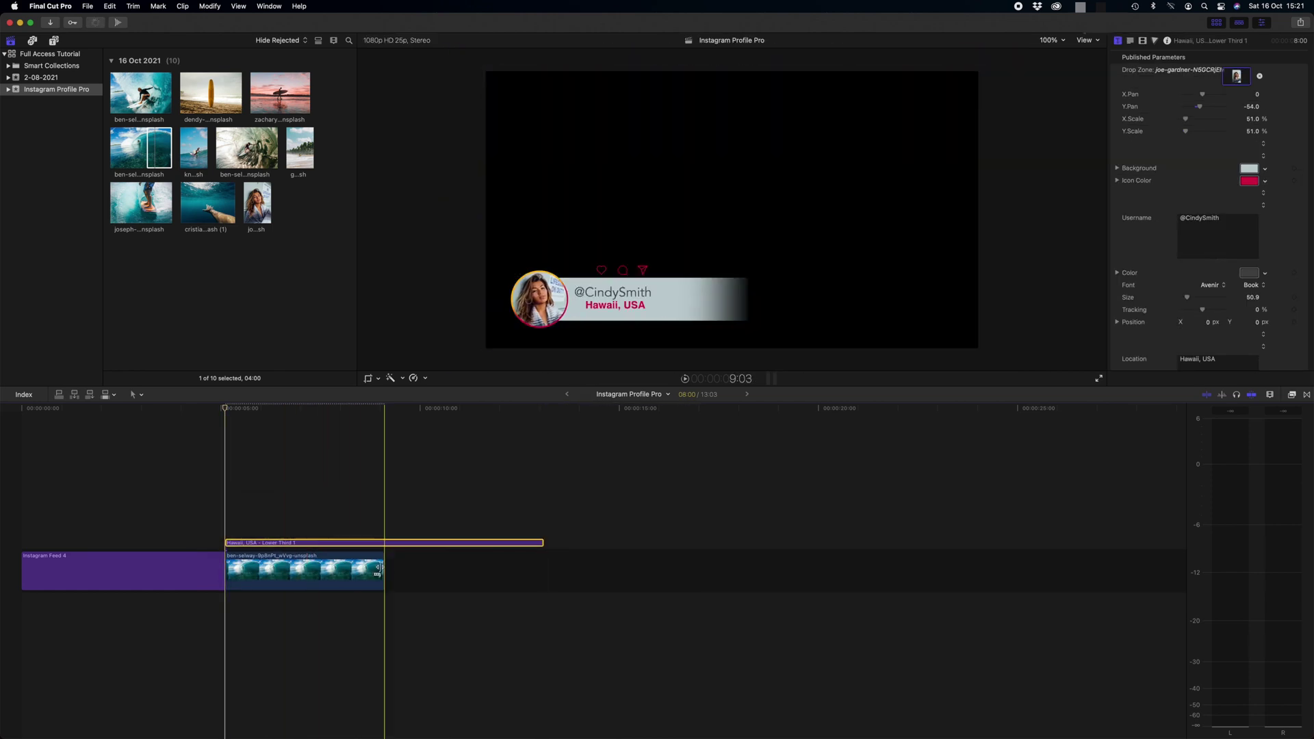
pyautogui.moveTo(377, 570); pyautogui.dragTo(544, 570)
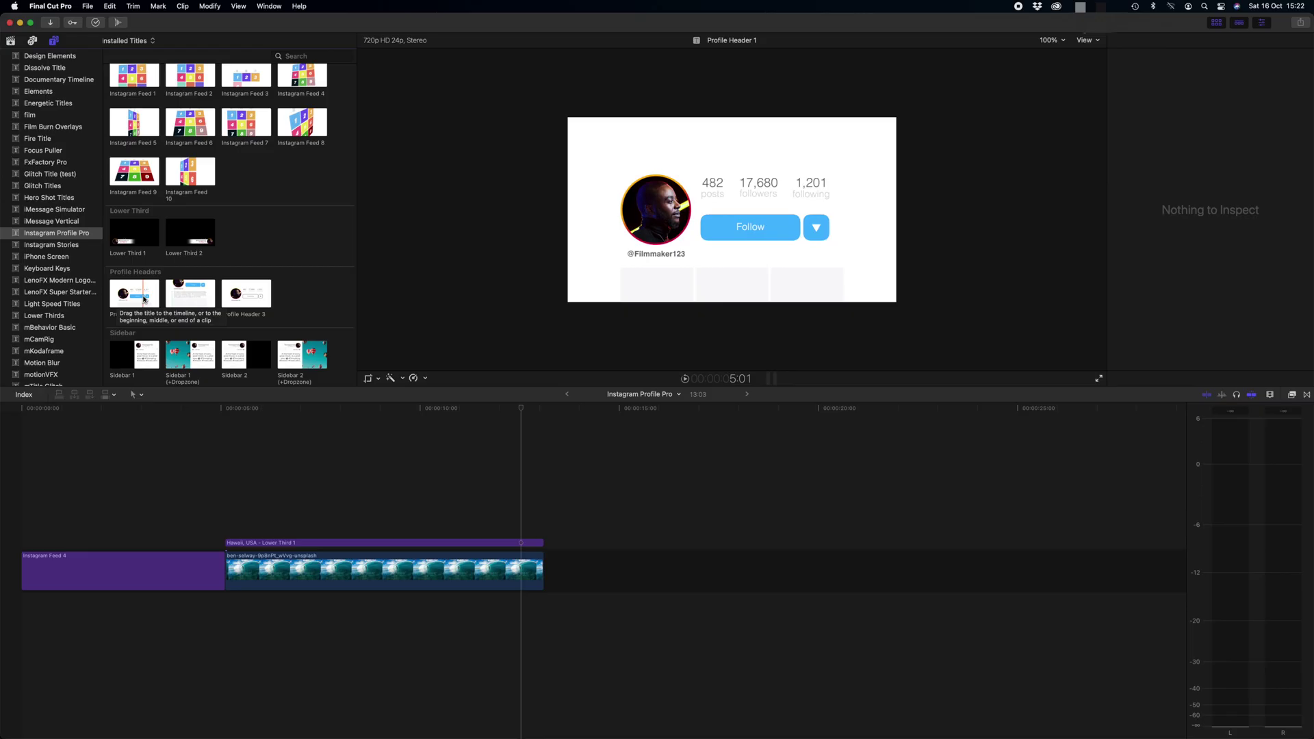
# Place the Profile Header 3 title after the surf clip and scrub to preview its animation
pyautogui.click(240, 298)
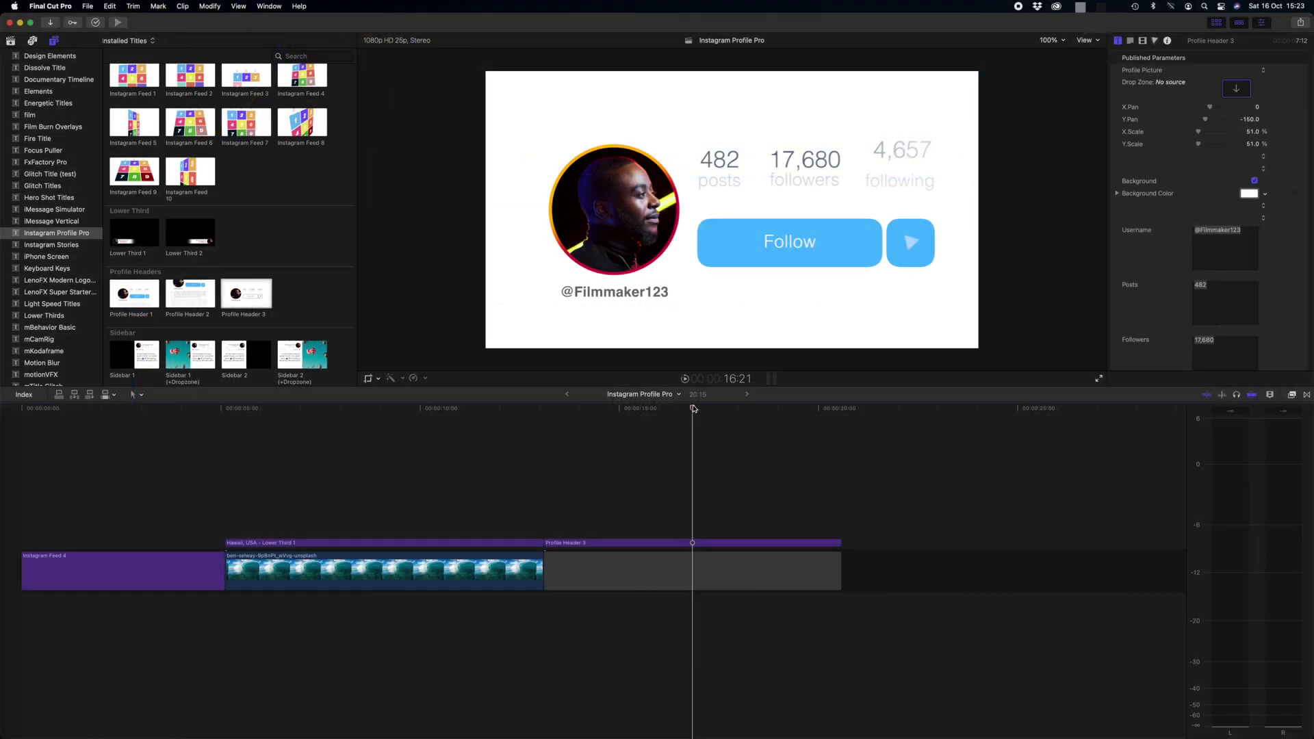
pyautogui.moveTo(694, 408); pyautogui.dragTo(740, 409)
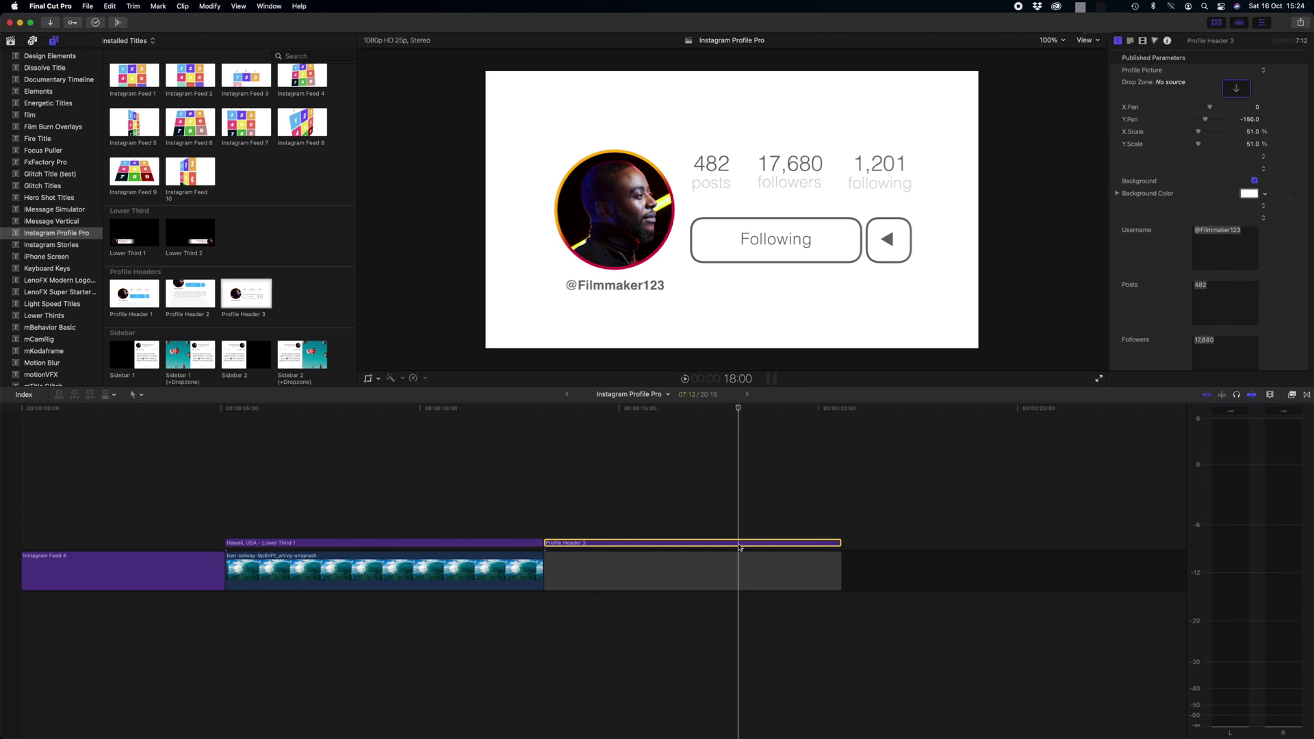
# Replace Profile Header 3's placeholder profile picture with the woman's portrait from the library
pyautogui.click(1265, 26)
pyautogui.click(1264, 25)
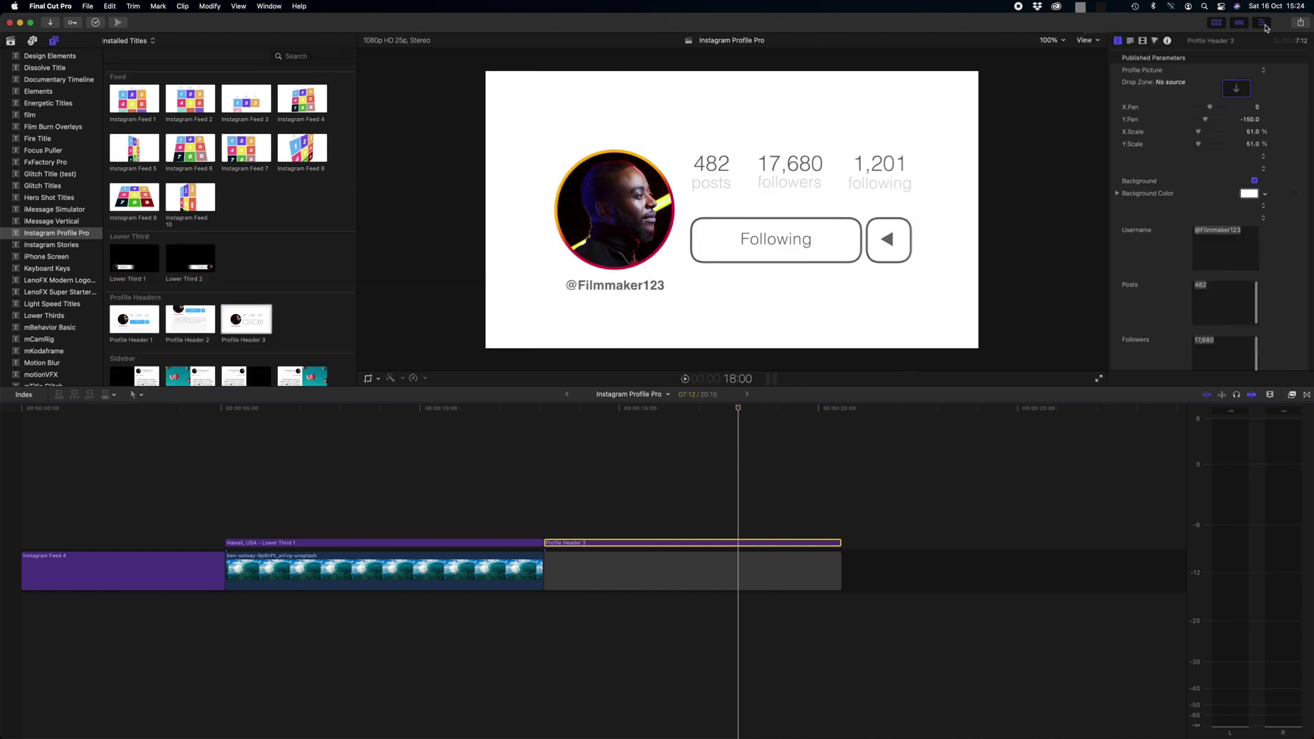
pyautogui.click(1119, 41)
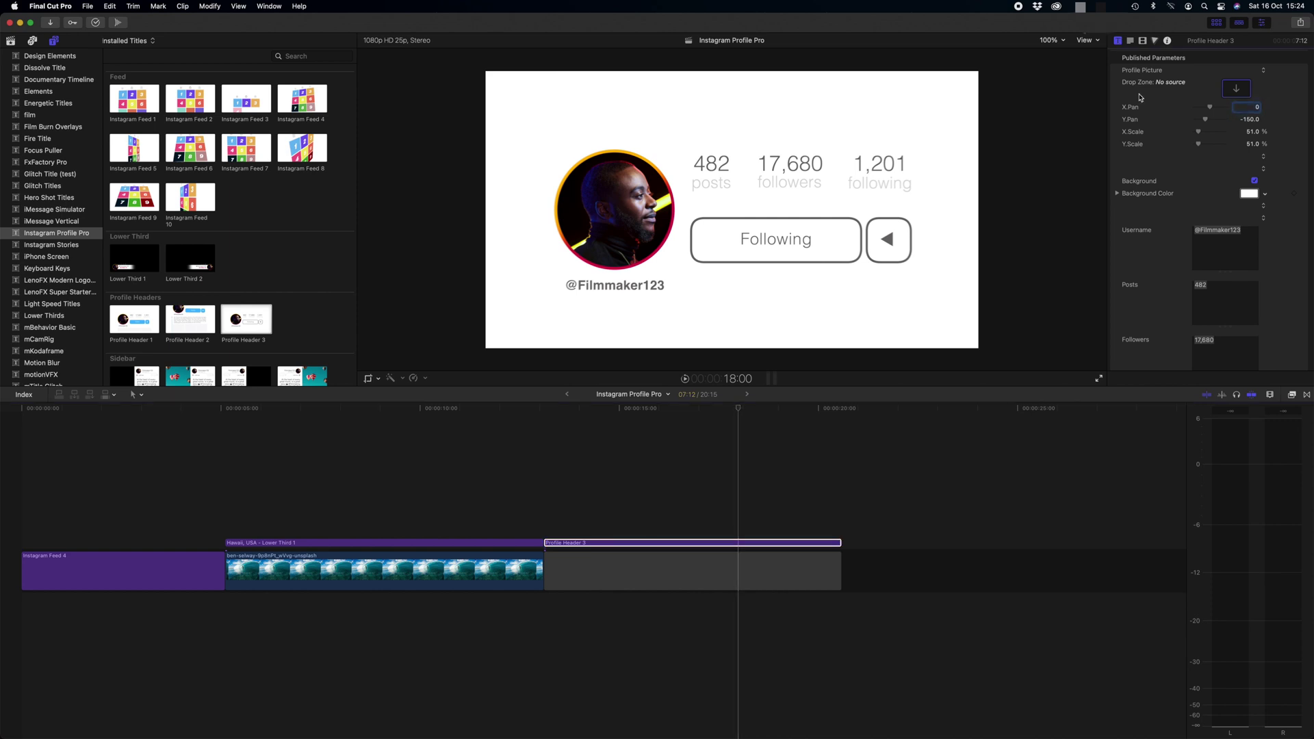
pyautogui.click(1237, 90)
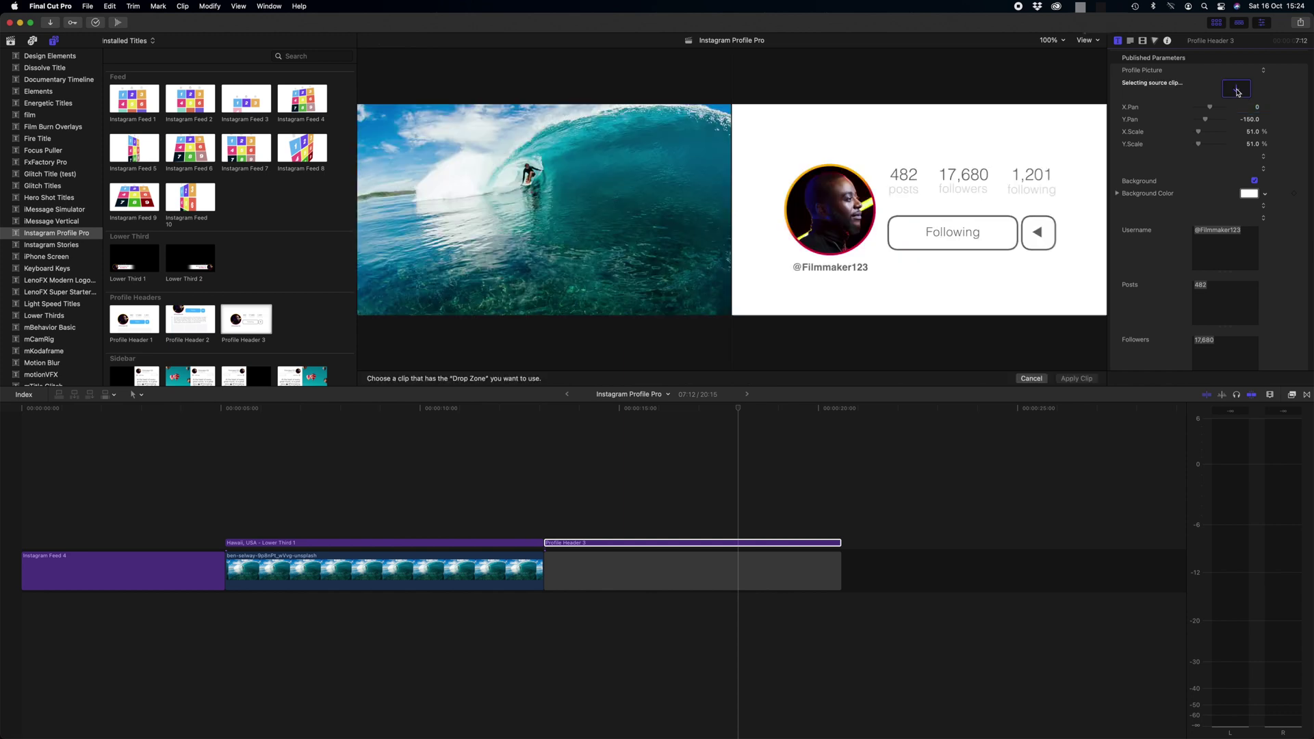
pyautogui.click(4, 44)
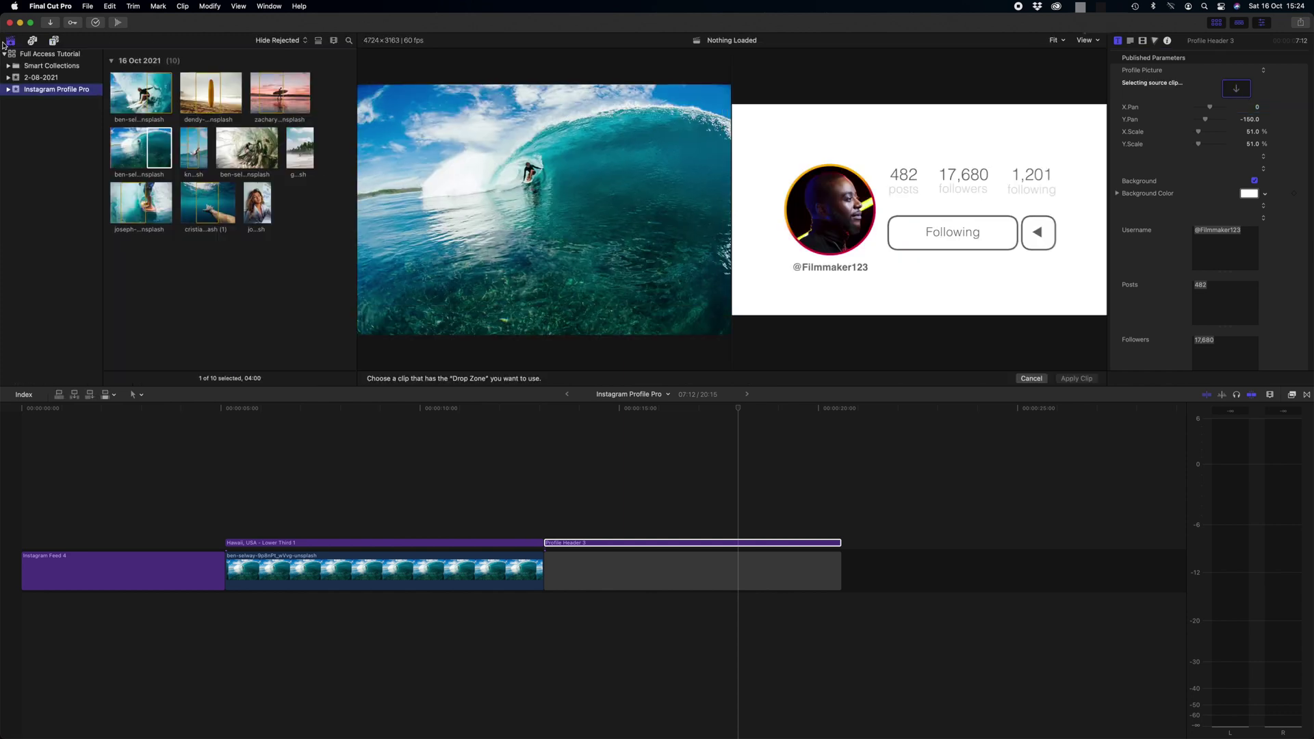
pyautogui.click(250, 208)
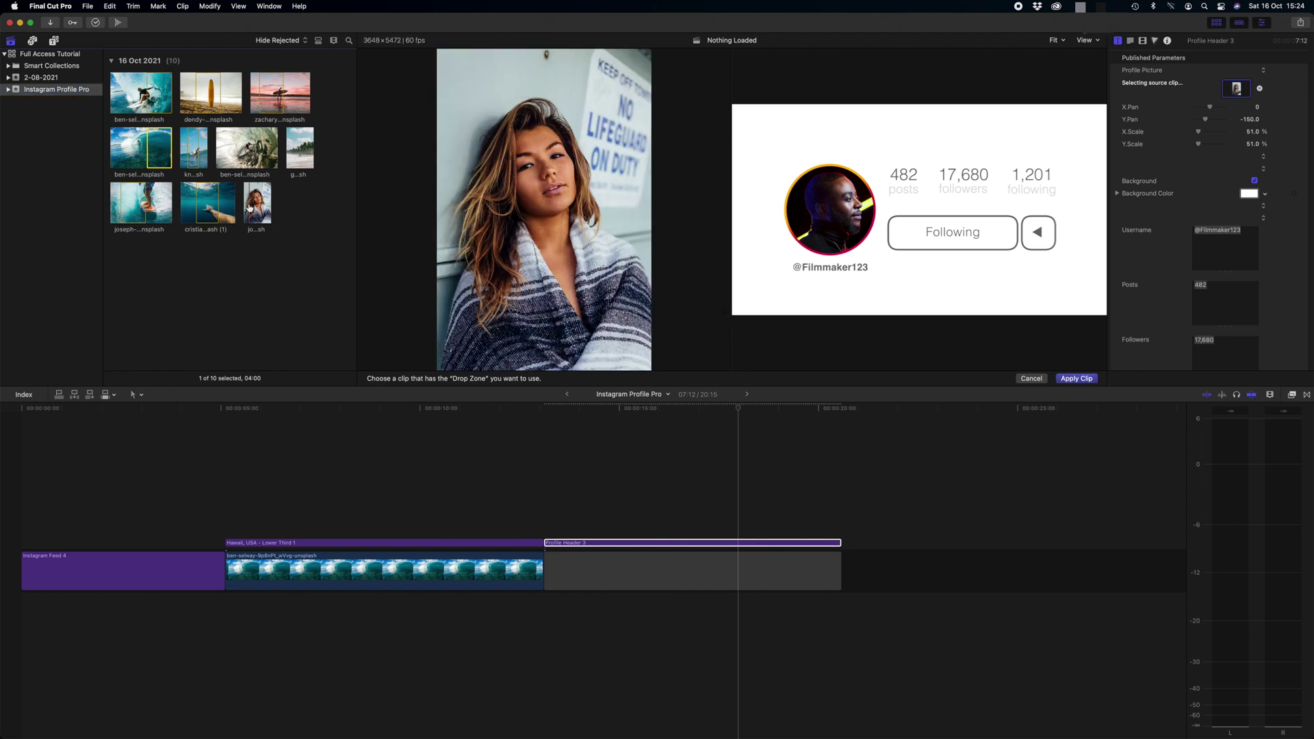
pyautogui.click(1077, 379)
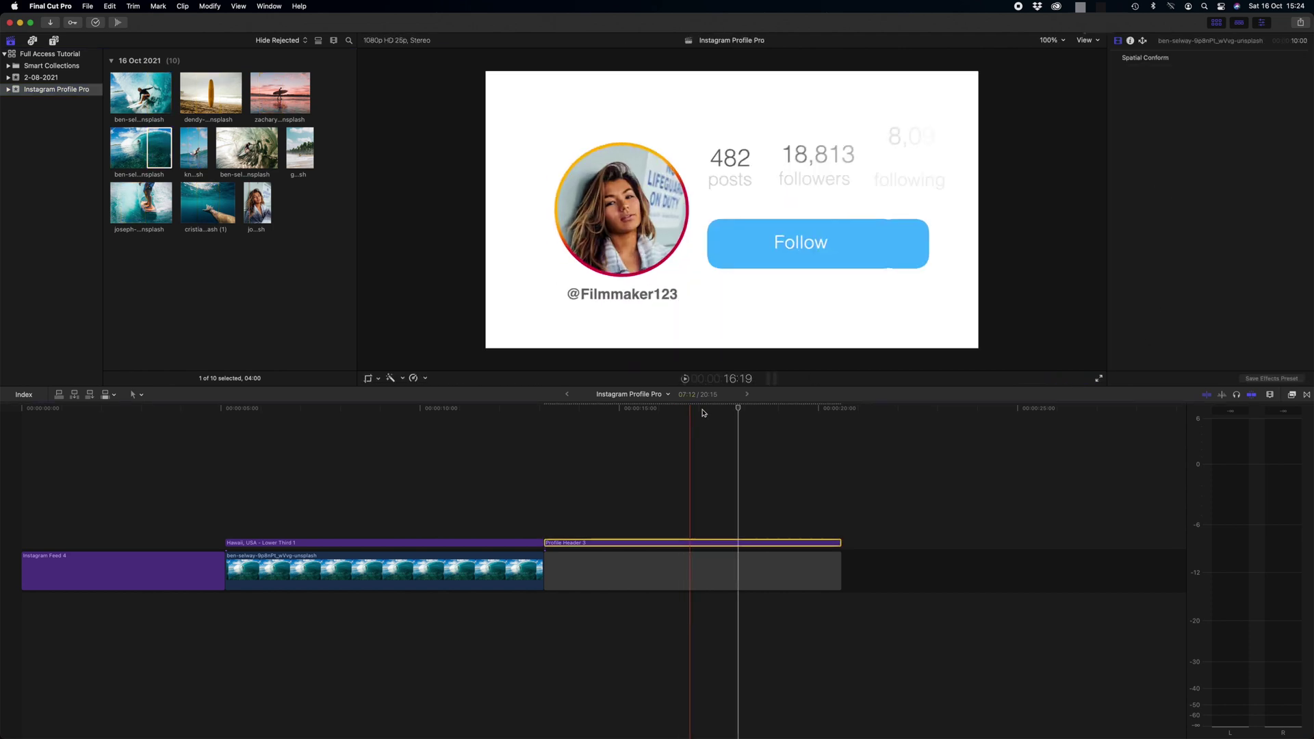
pyautogui.click(728, 543)
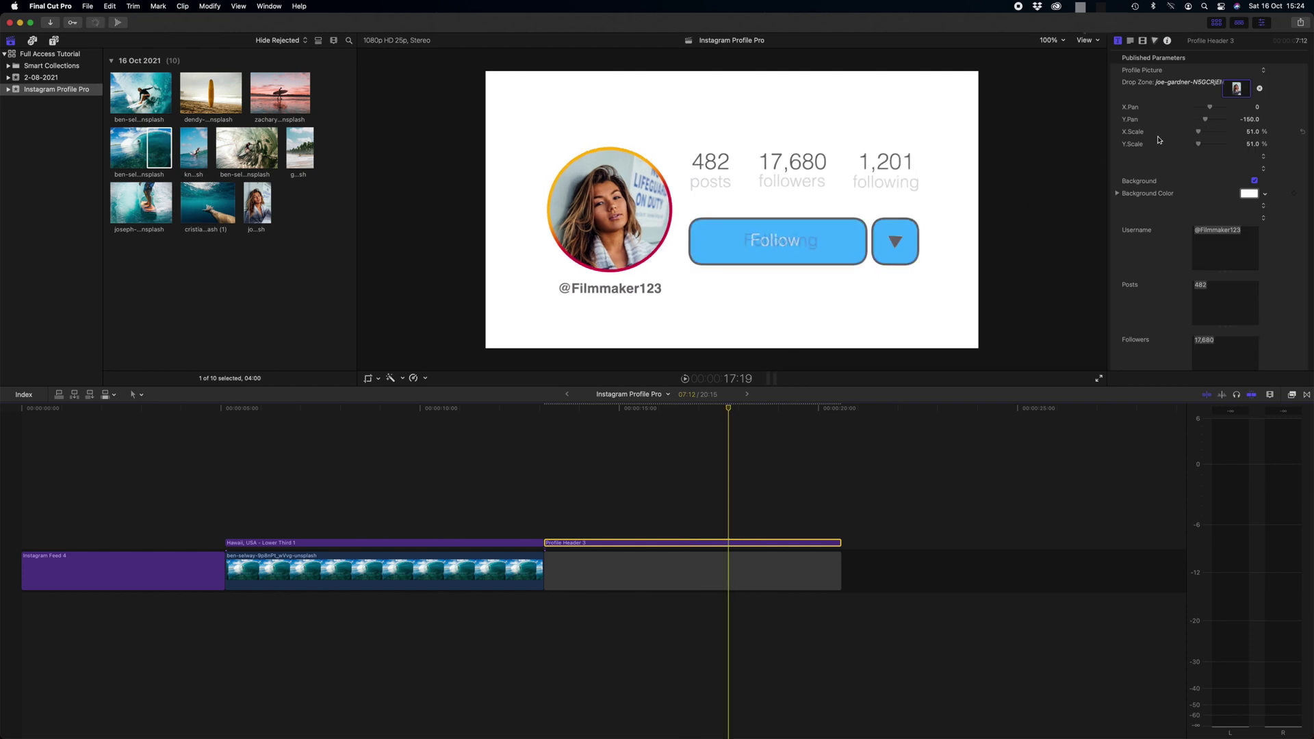
# Scale the header portrait to 60% in X and Y and set its Y Pan to -80
pyautogui.moveTo(1206, 123); pyautogui.dragTo(1209, 122)
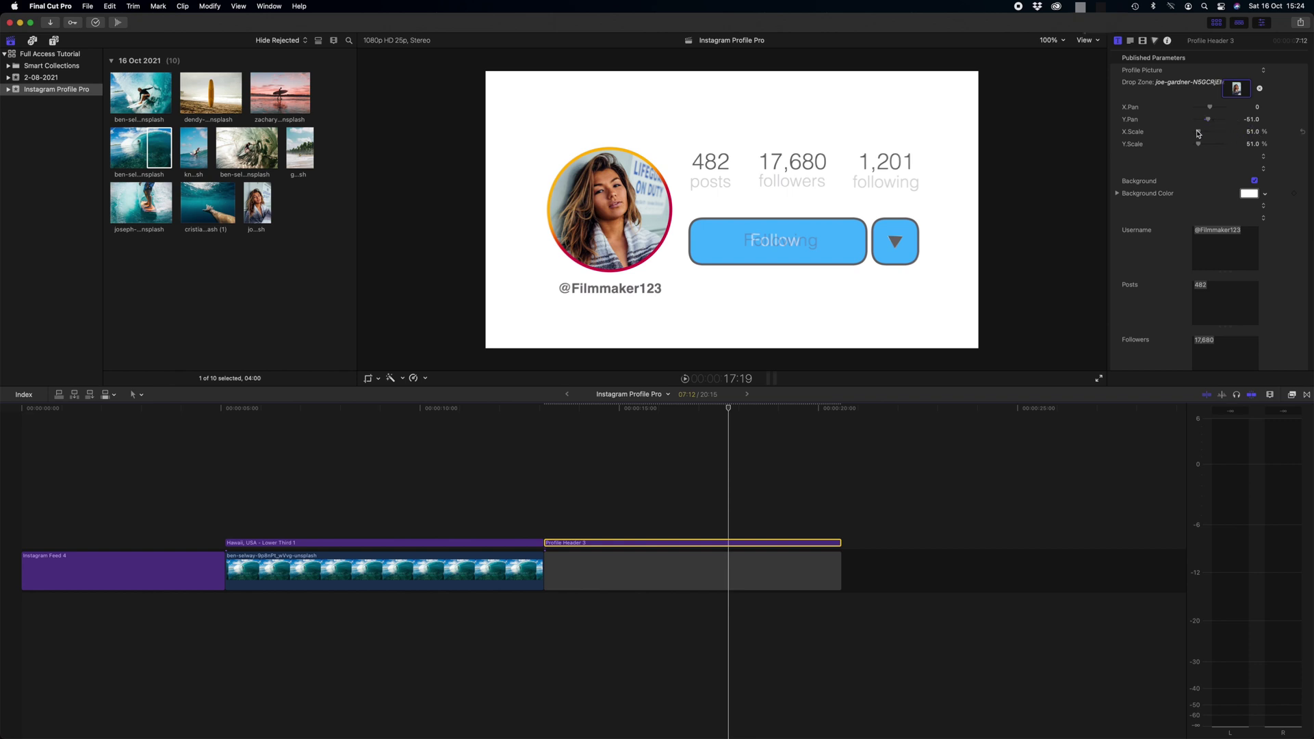
pyautogui.click(1253, 132)
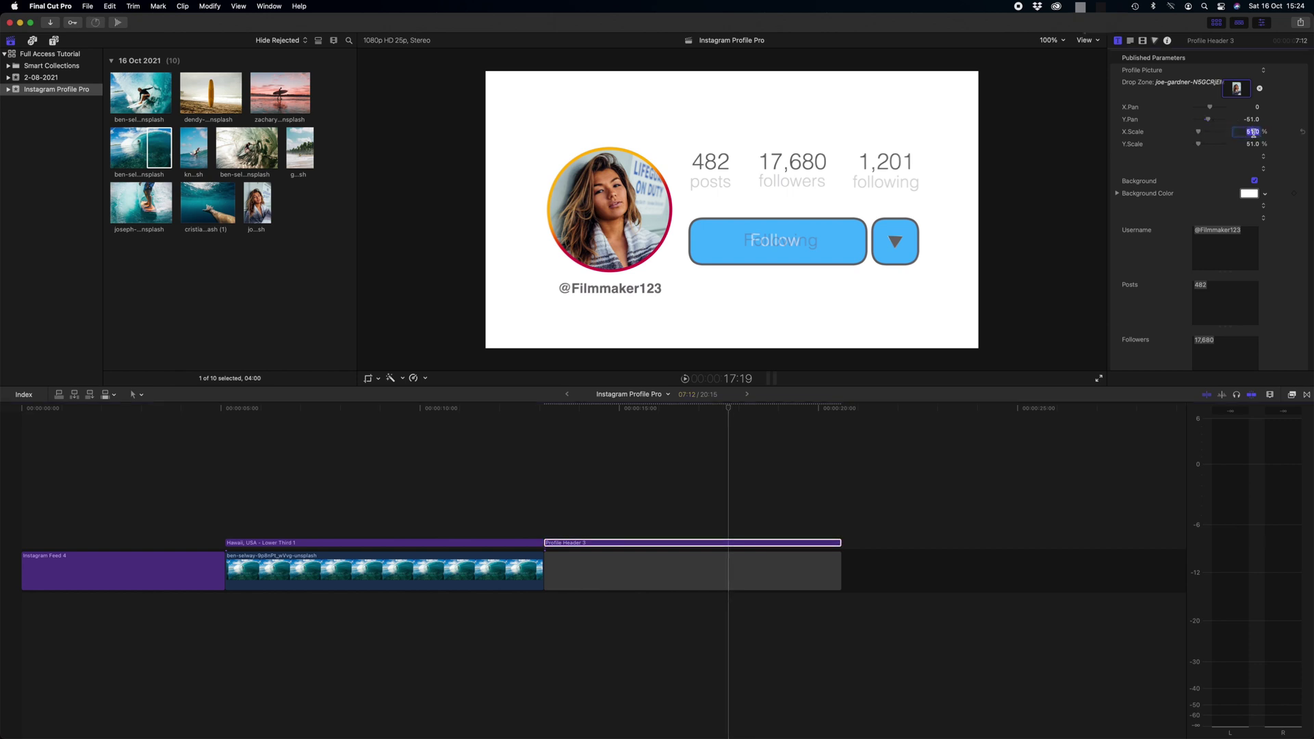
pyautogui.write('60')
pyautogui.press('Return')
pyautogui.click(1252, 144)
pyautogui.write('60')
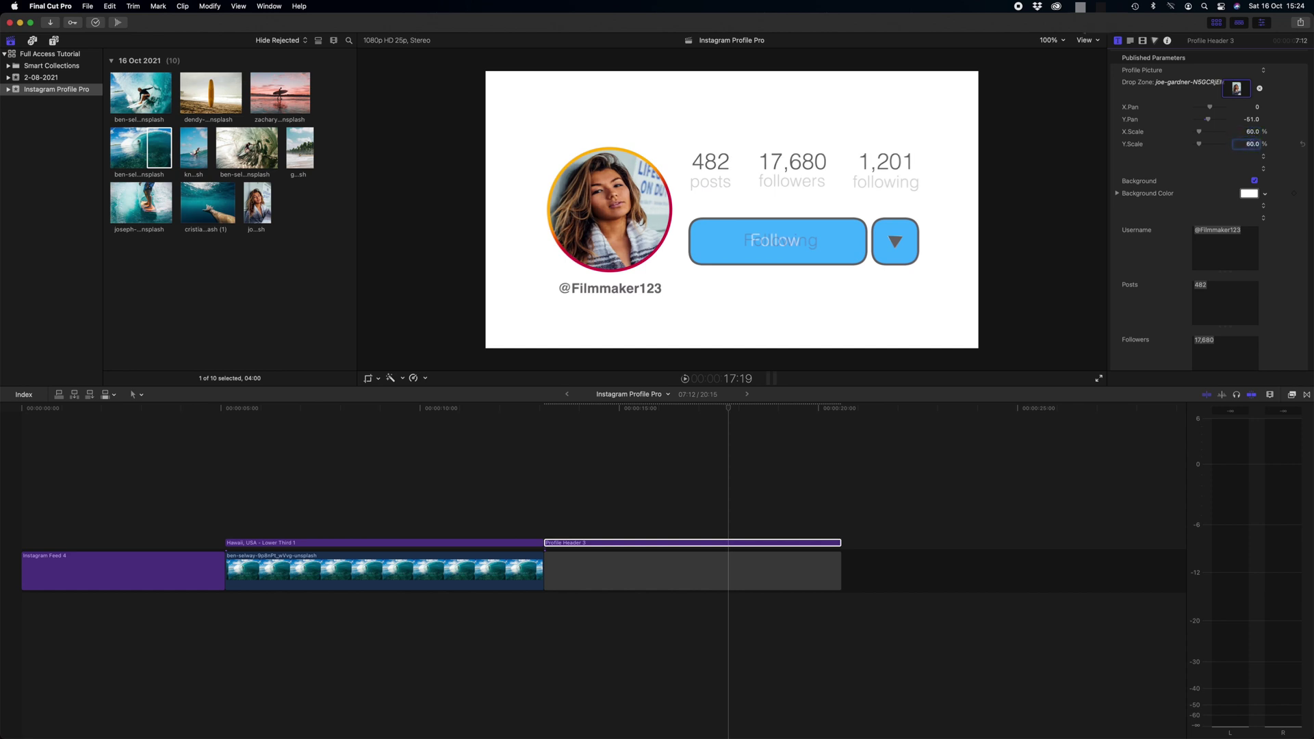
pyautogui.press('Return')
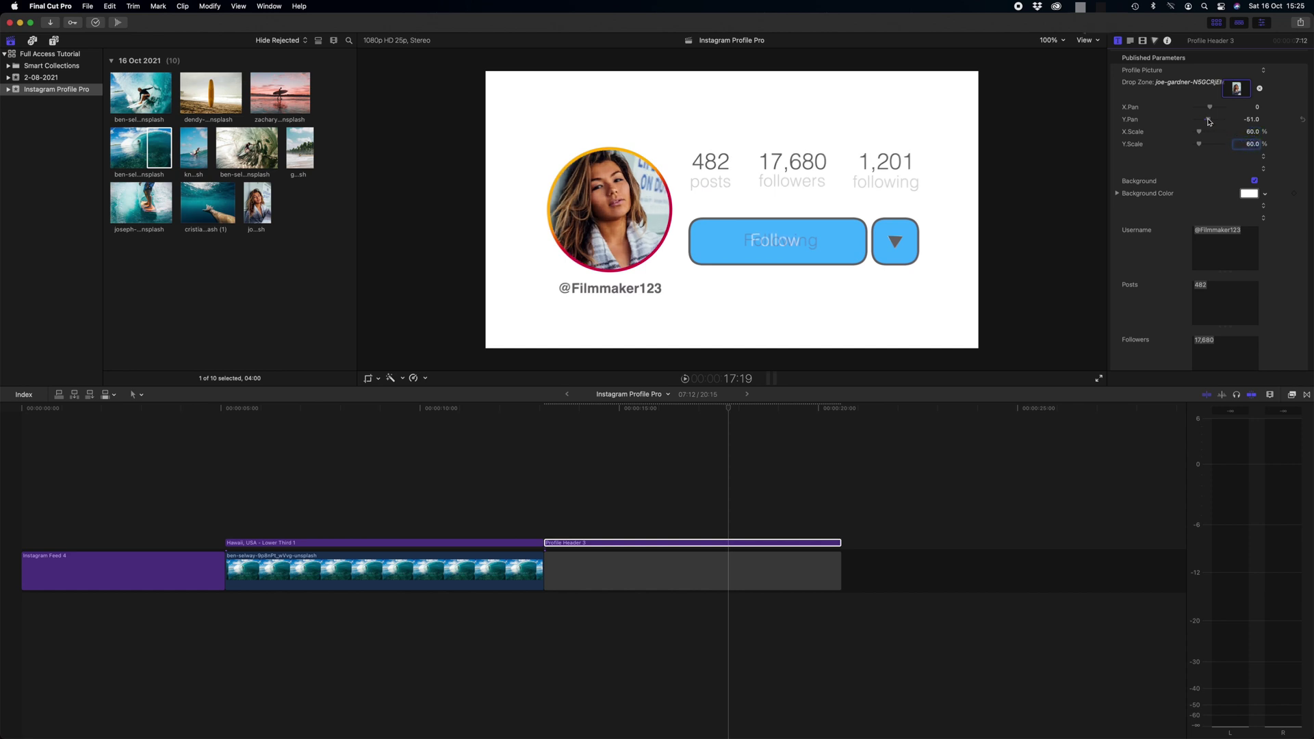
pyautogui.moveTo(1209, 121); pyautogui.dragTo(1209, 121)
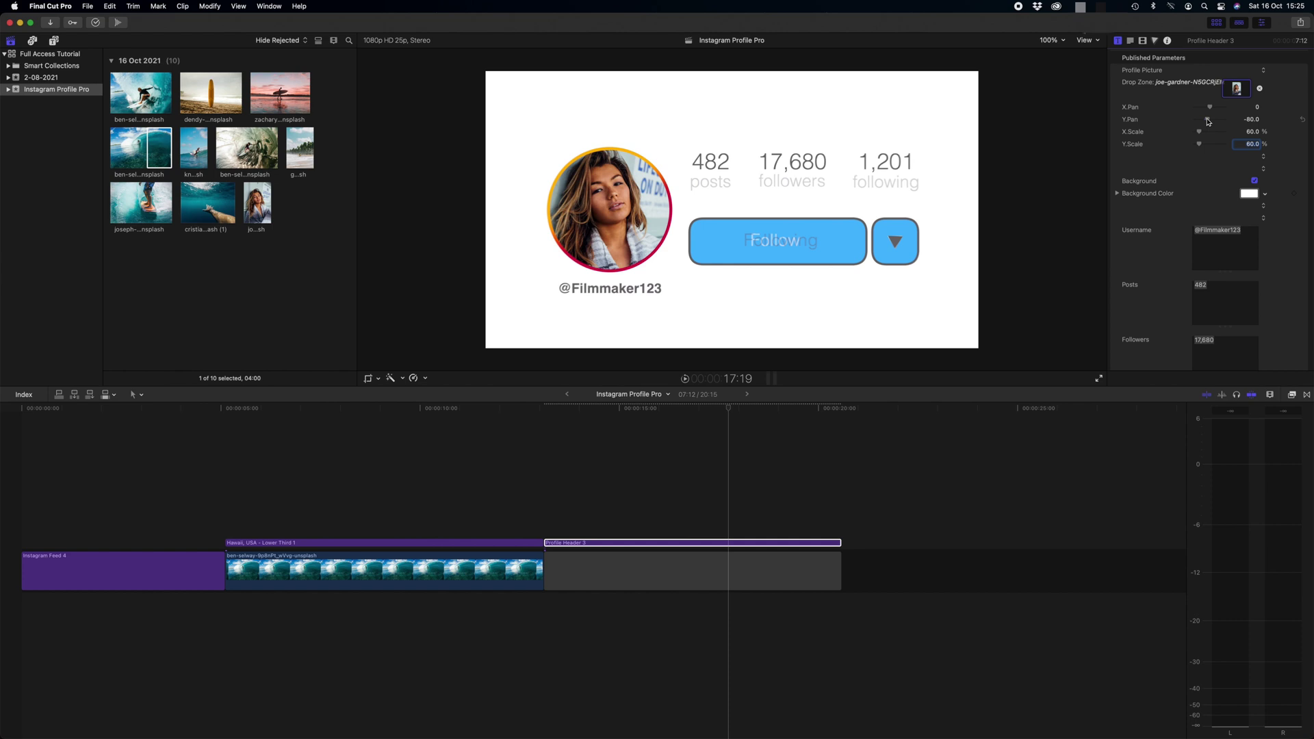
pyautogui.doubleClick(1234, 236)
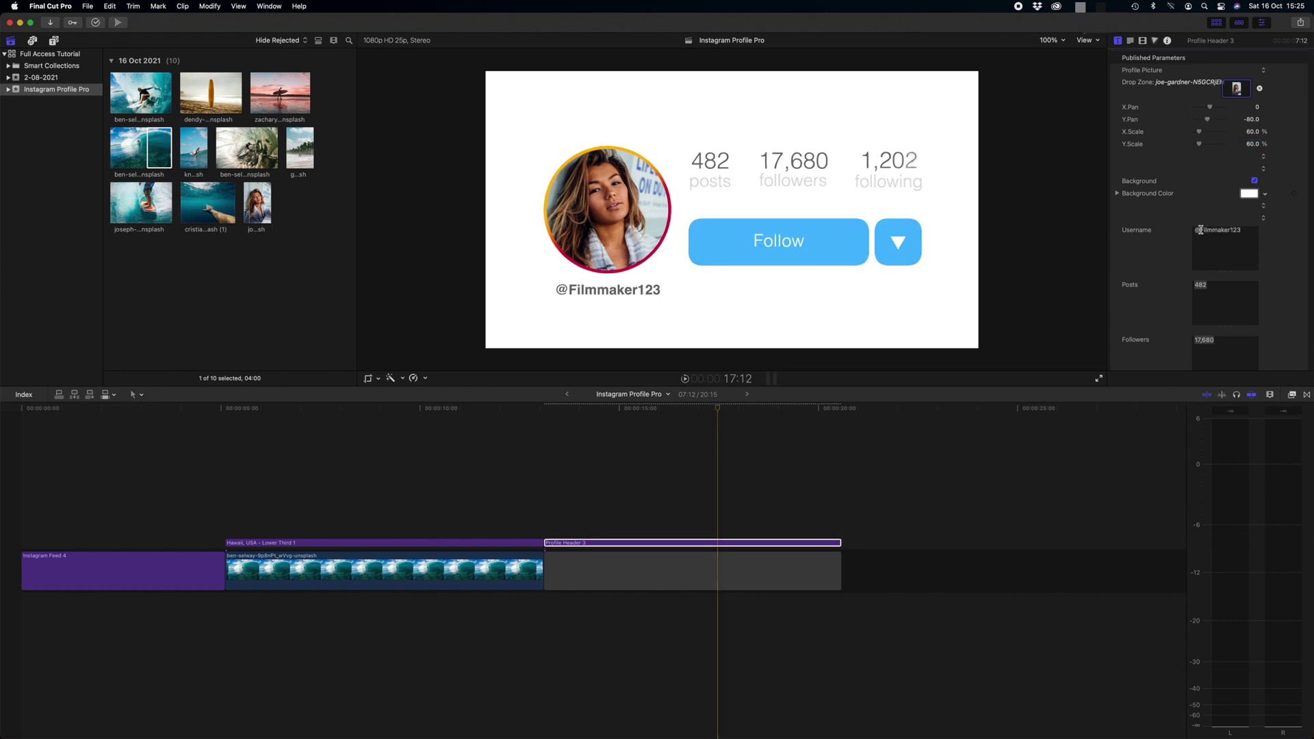
# Try other header background colours and toggling the background, keeping it white in the end
pyautogui.write('CindySmith')
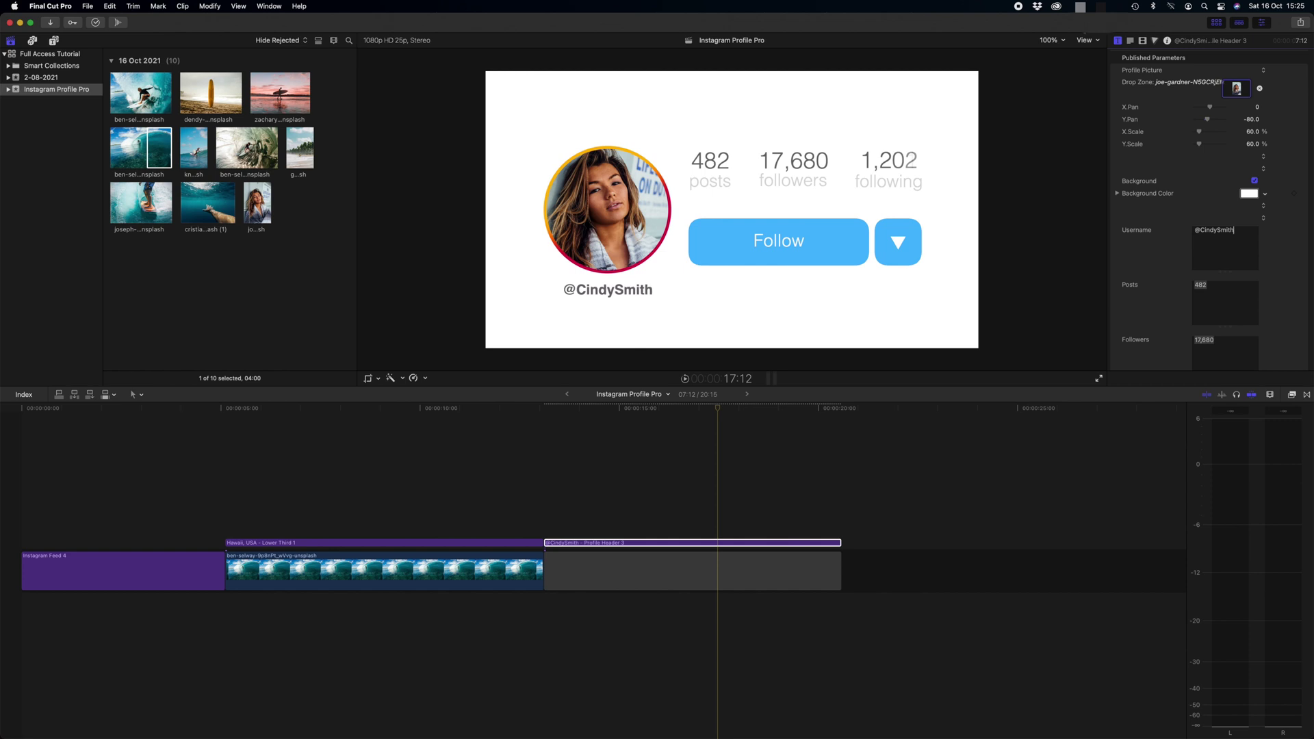
pyautogui.press('super+z')
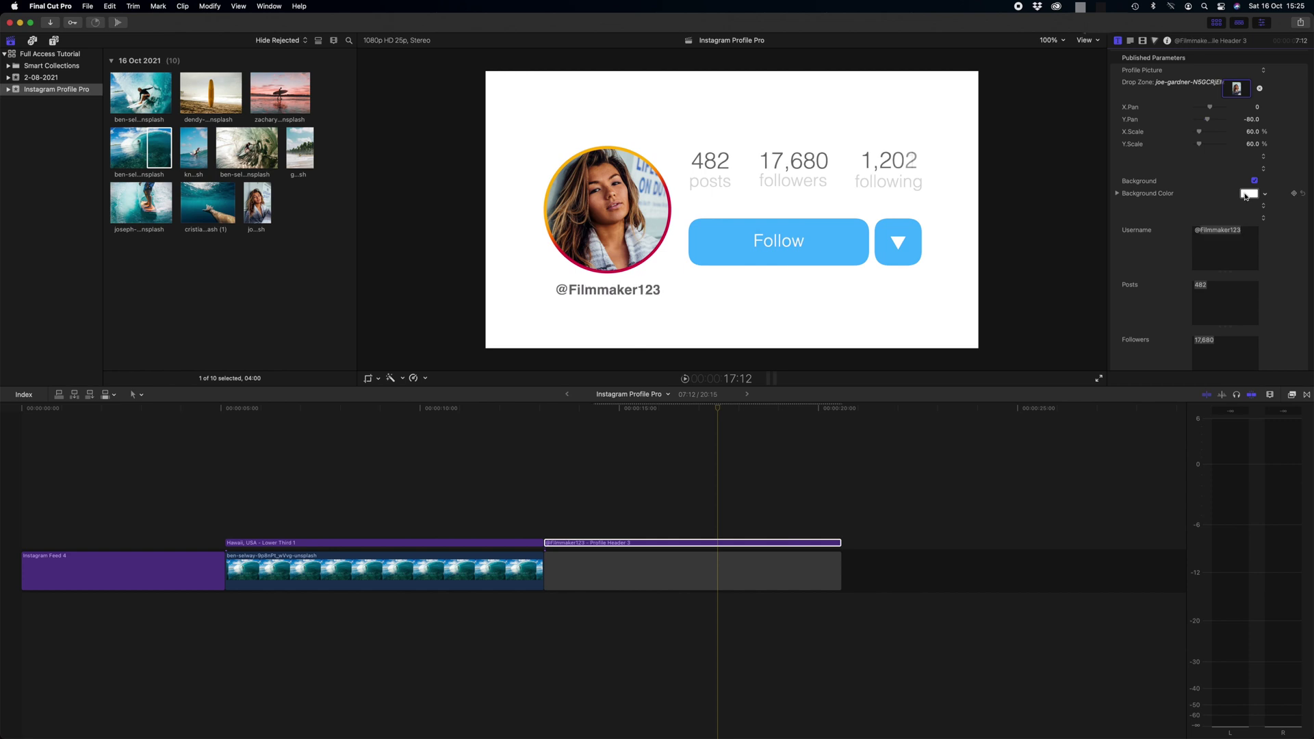
pyautogui.click(1246, 195)
pyautogui.moveTo(1087, 284)
pyautogui.mouseDown()
pyautogui.moveTo(1047, 250)
pyautogui.moveTo(1103, 281)
pyautogui.moveTo(1088, 285)
pyautogui.mouseUp()
pyautogui.click(1035, 204)
pyautogui.click(1254, 181)
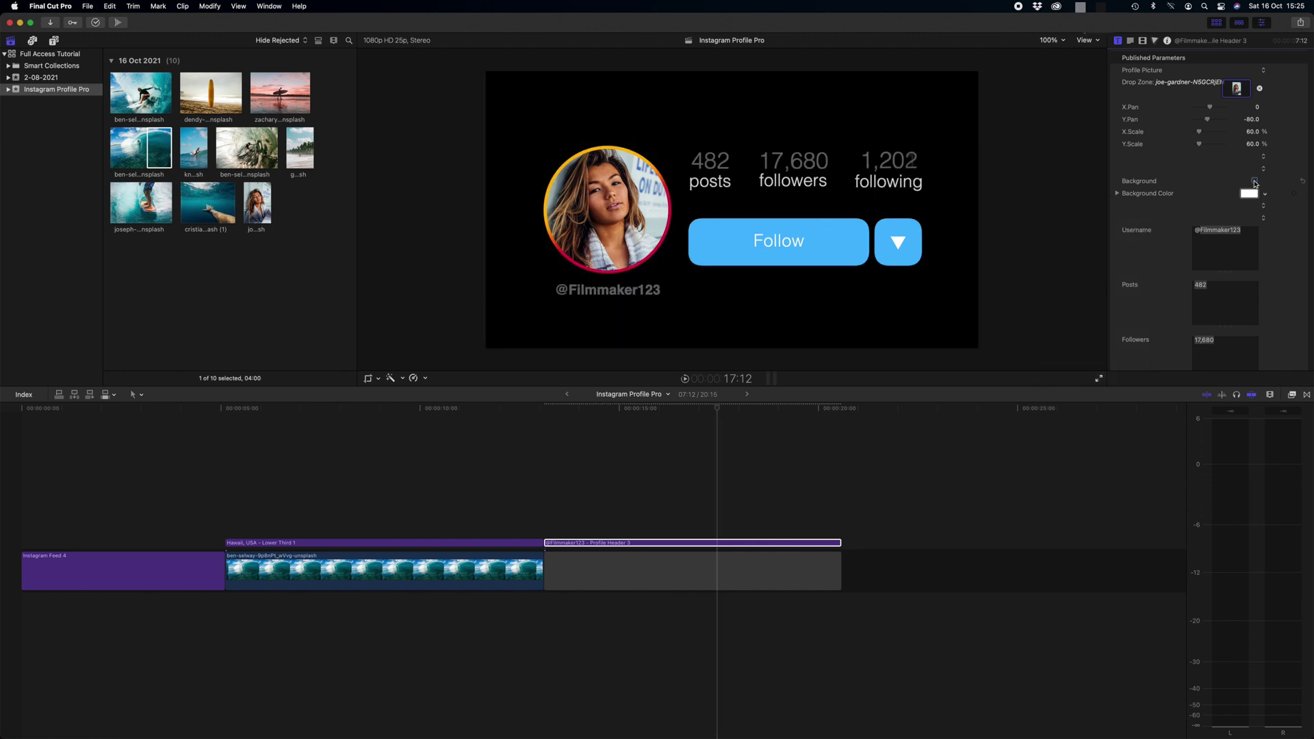
pyautogui.click(1255, 181)
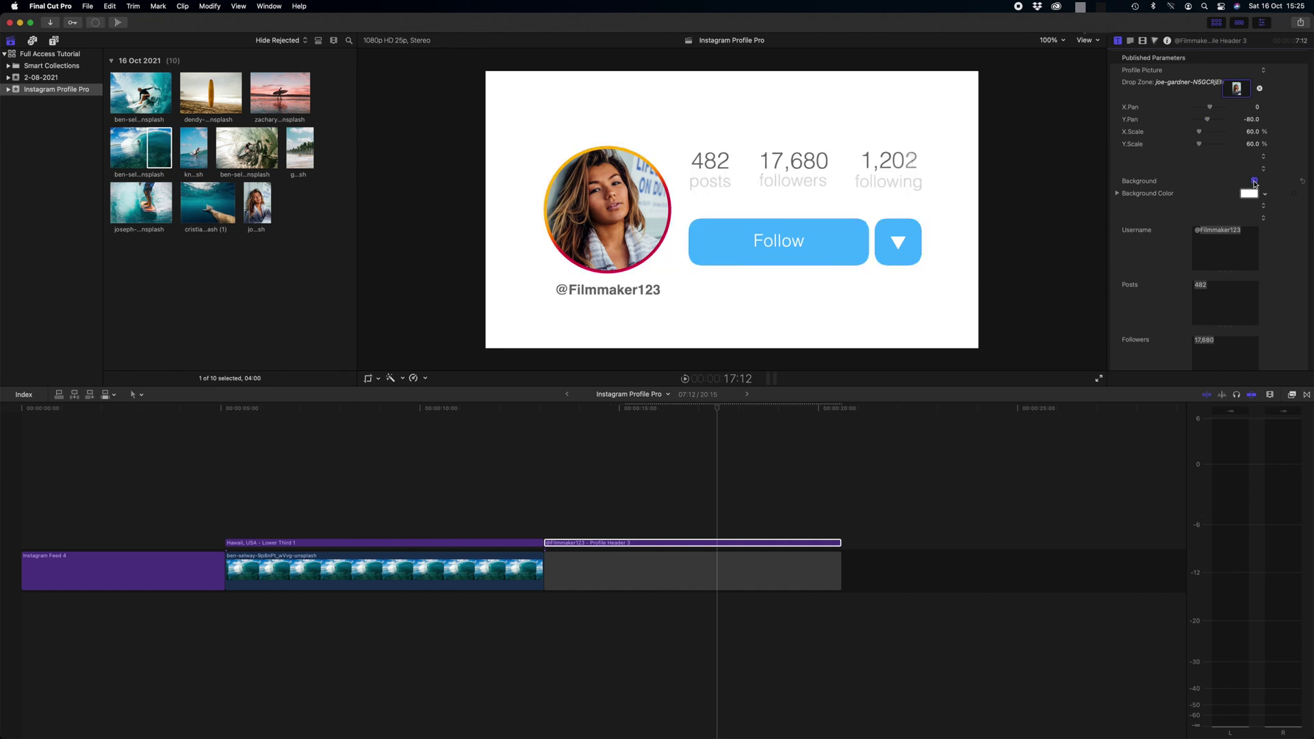
# Enter the new username with 770 posts, 3,460 followers and 846 following
pyautogui.scroll(-3, 1156, 243)
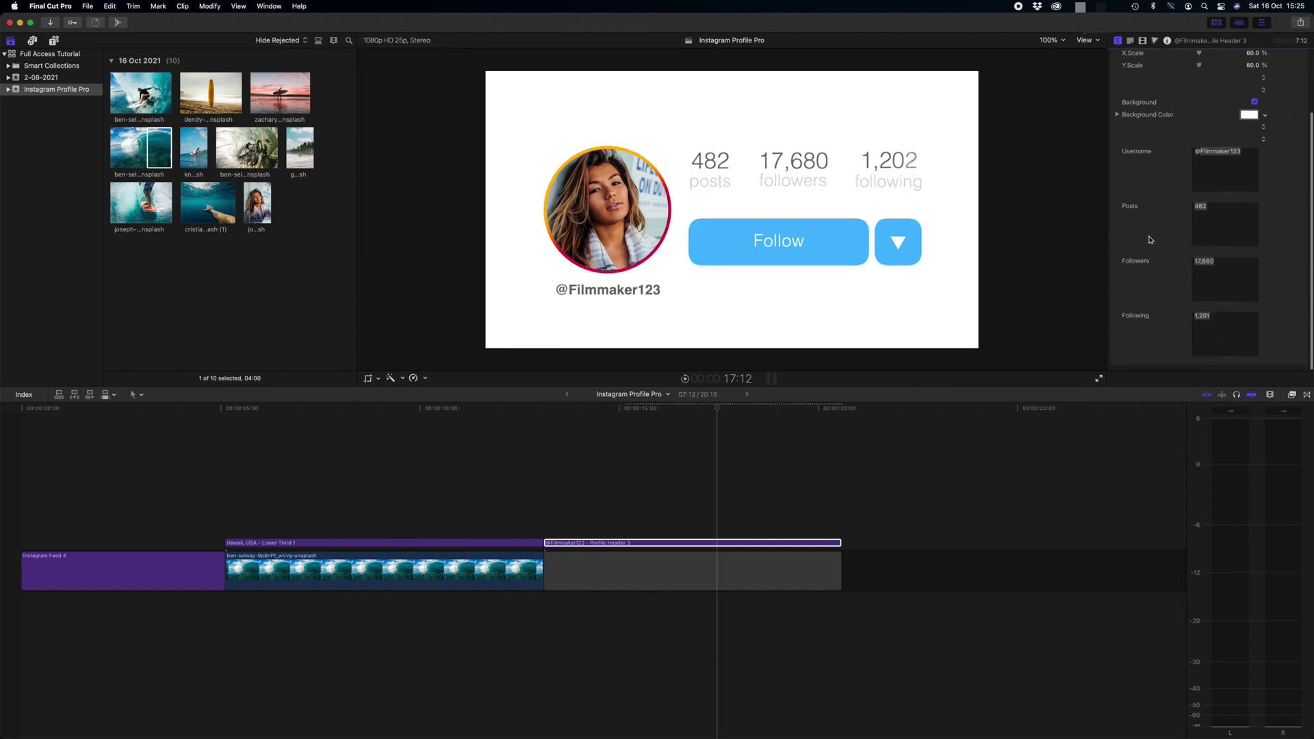
pyautogui.click(1203, 153)
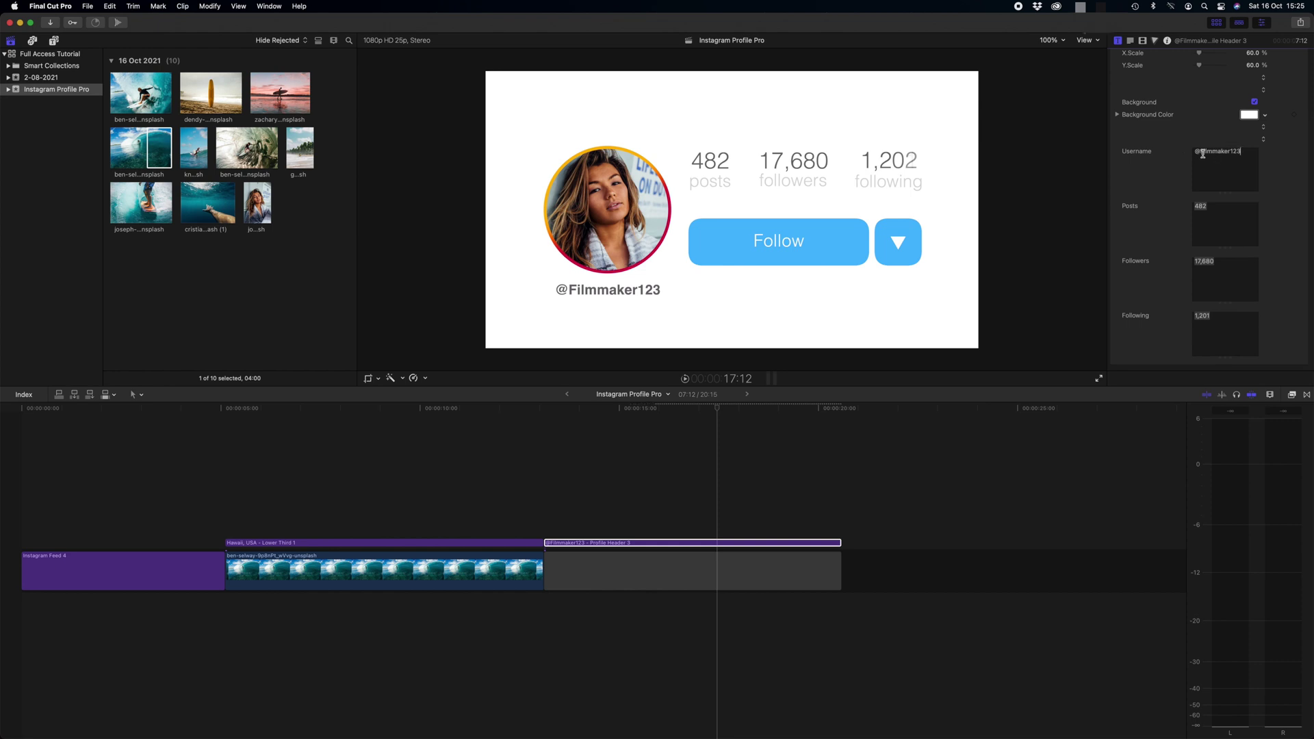
pyautogui.moveTo(1201, 152); pyautogui.dragTo(1255, 150)
pyautogui.write('CindySmith')
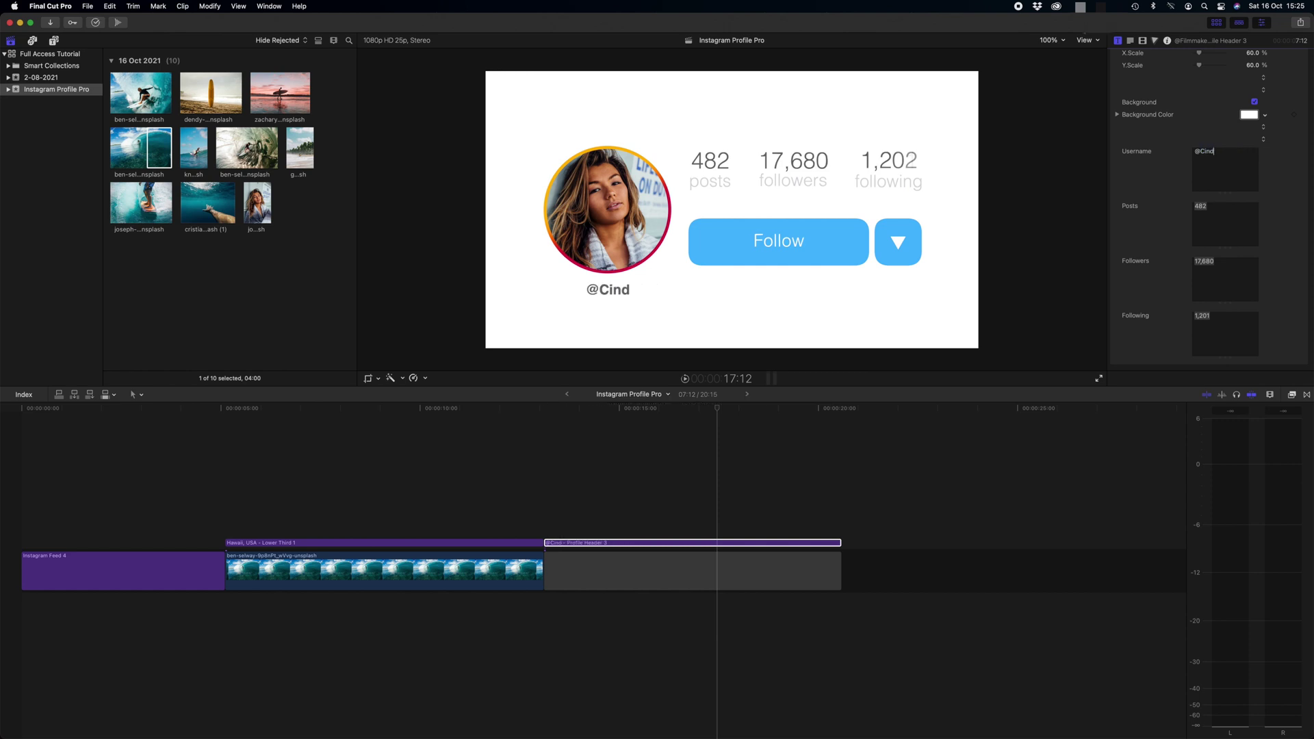
pyautogui.press('Tab')
pyautogui.write('770')
pyautogui.press('Tab')
pyautogui.write('3,460')
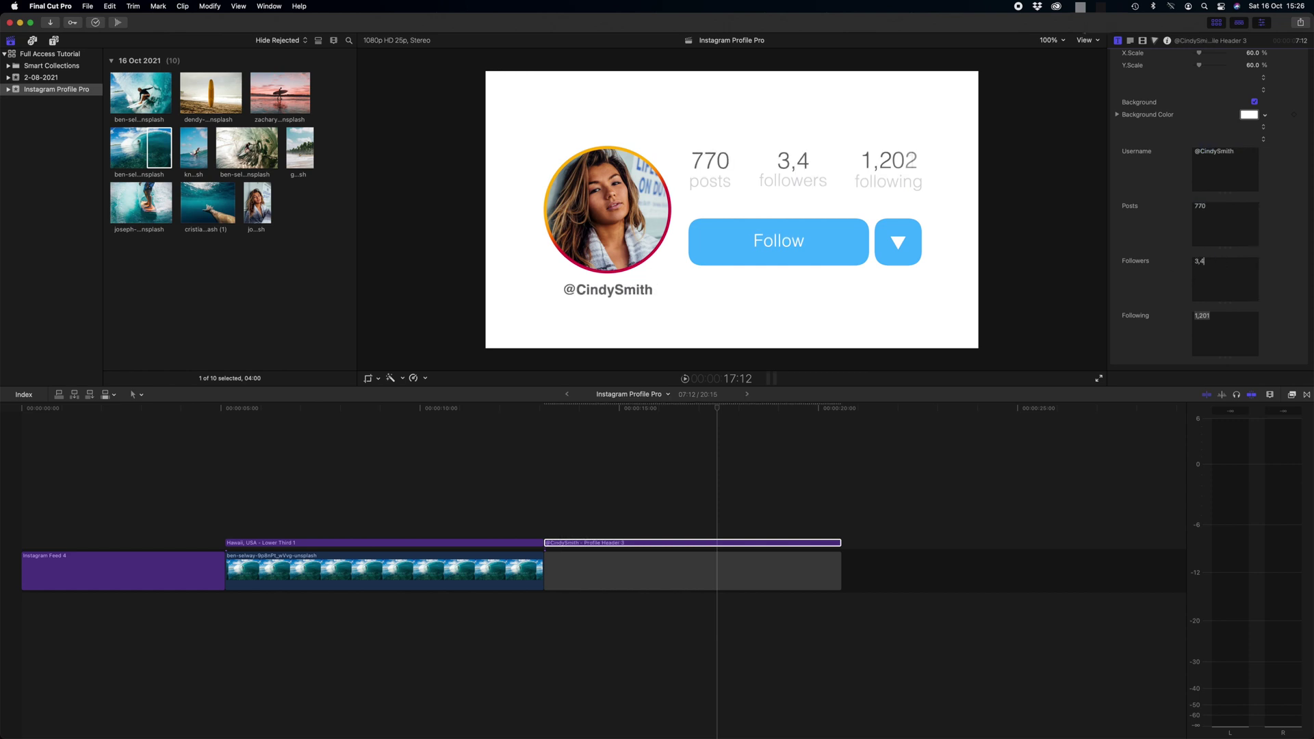
pyautogui.press('Tab')
pyautogui.write('846')
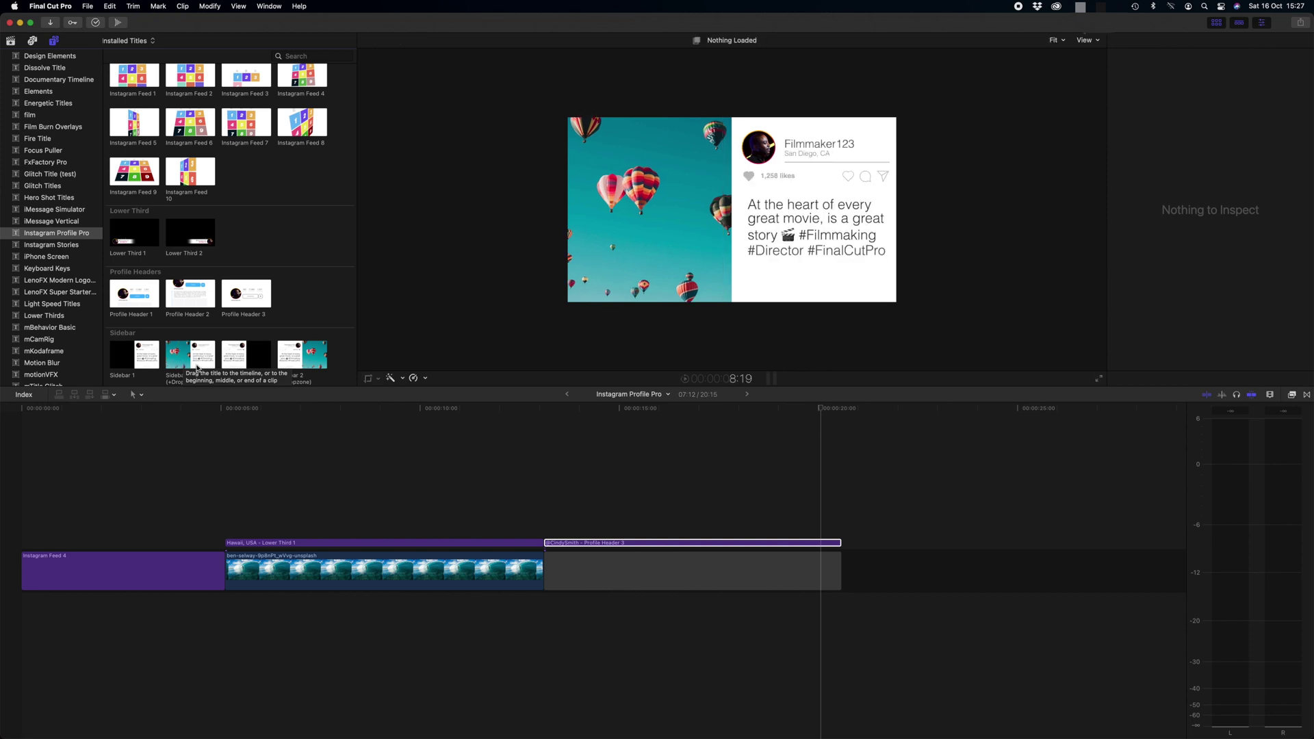
# Append the Sidebar 1 (+Dropzone) title at the timeline's end and select the new clip
pyautogui.click(185, 357)
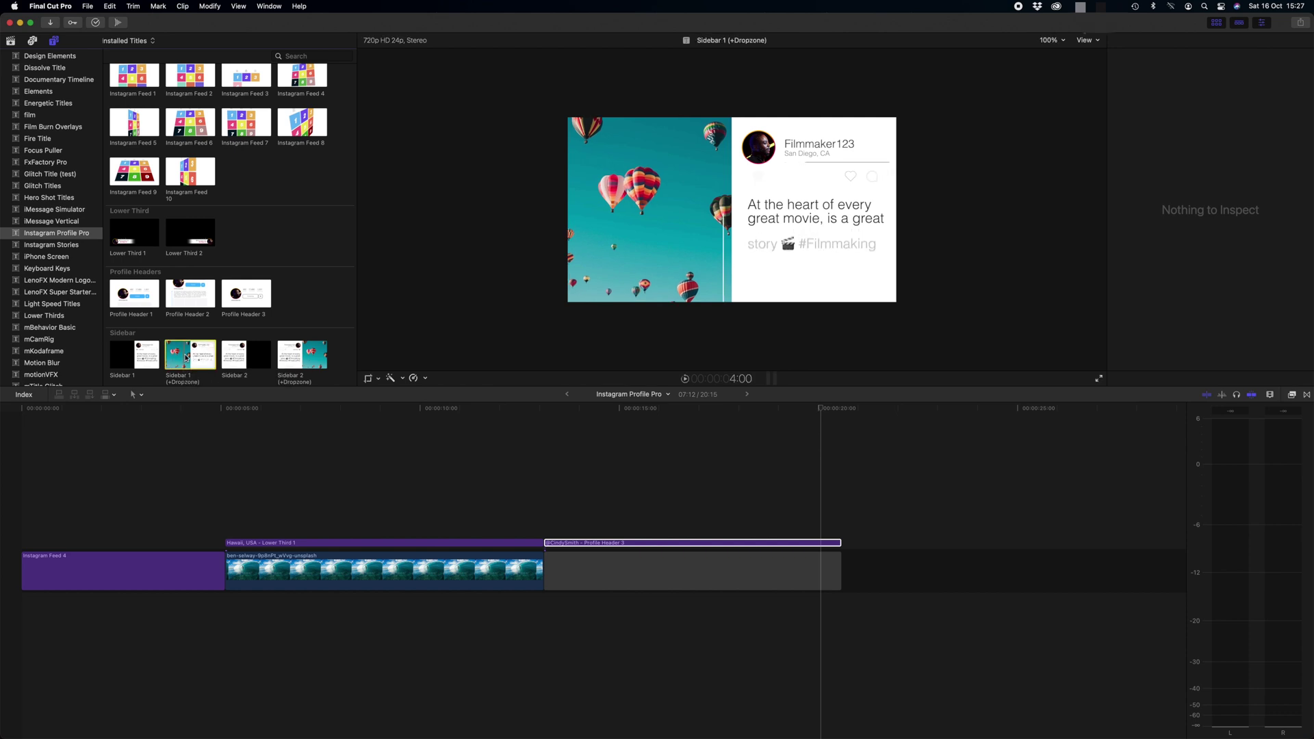
pyautogui.press('End')
pyautogui.press('e')
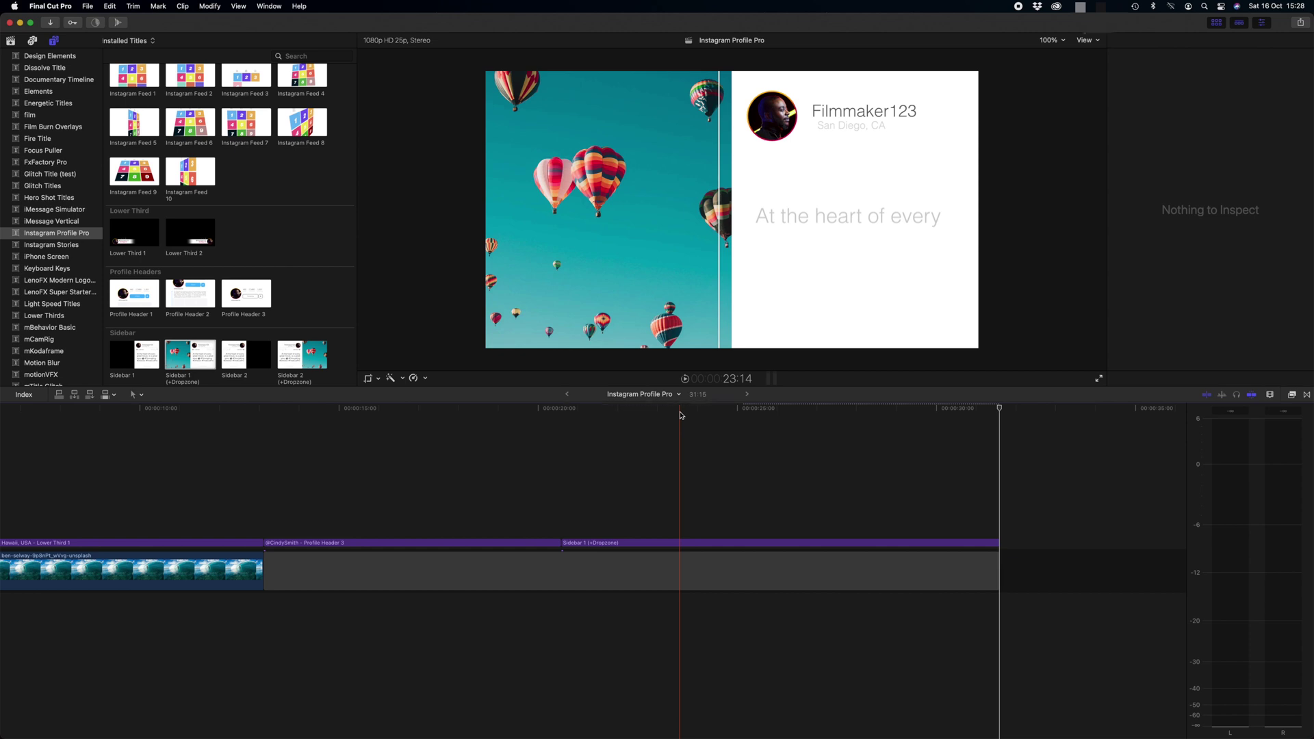
pyautogui.click(772, 543)
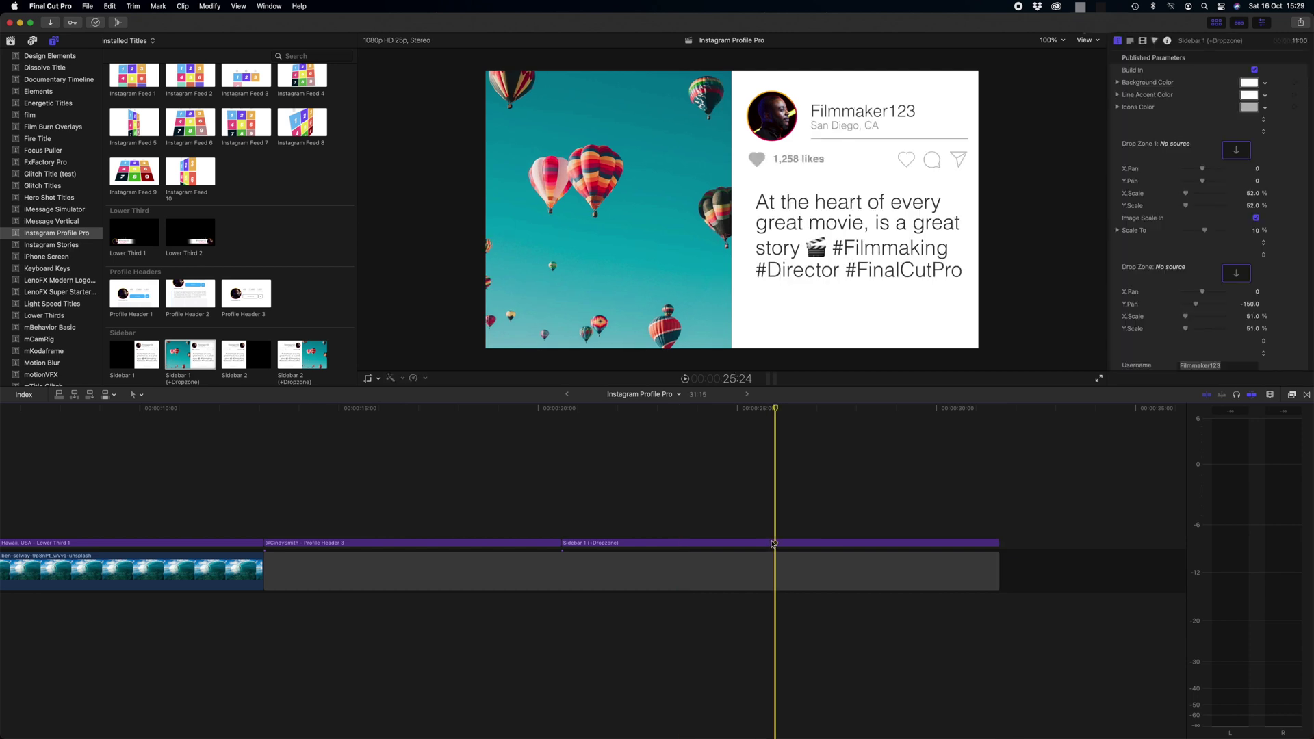
pyautogui.click(1263, 25)
pyautogui.click(1263, 26)
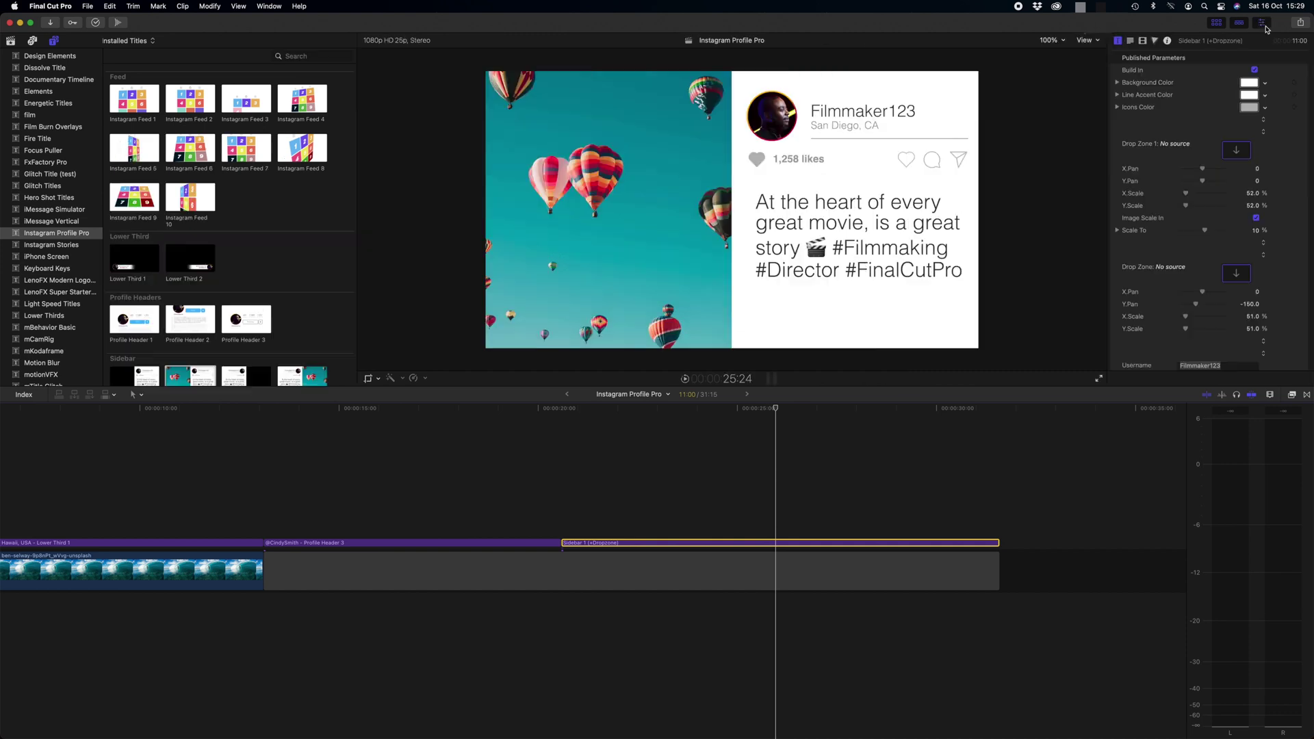
pyautogui.click(1118, 42)
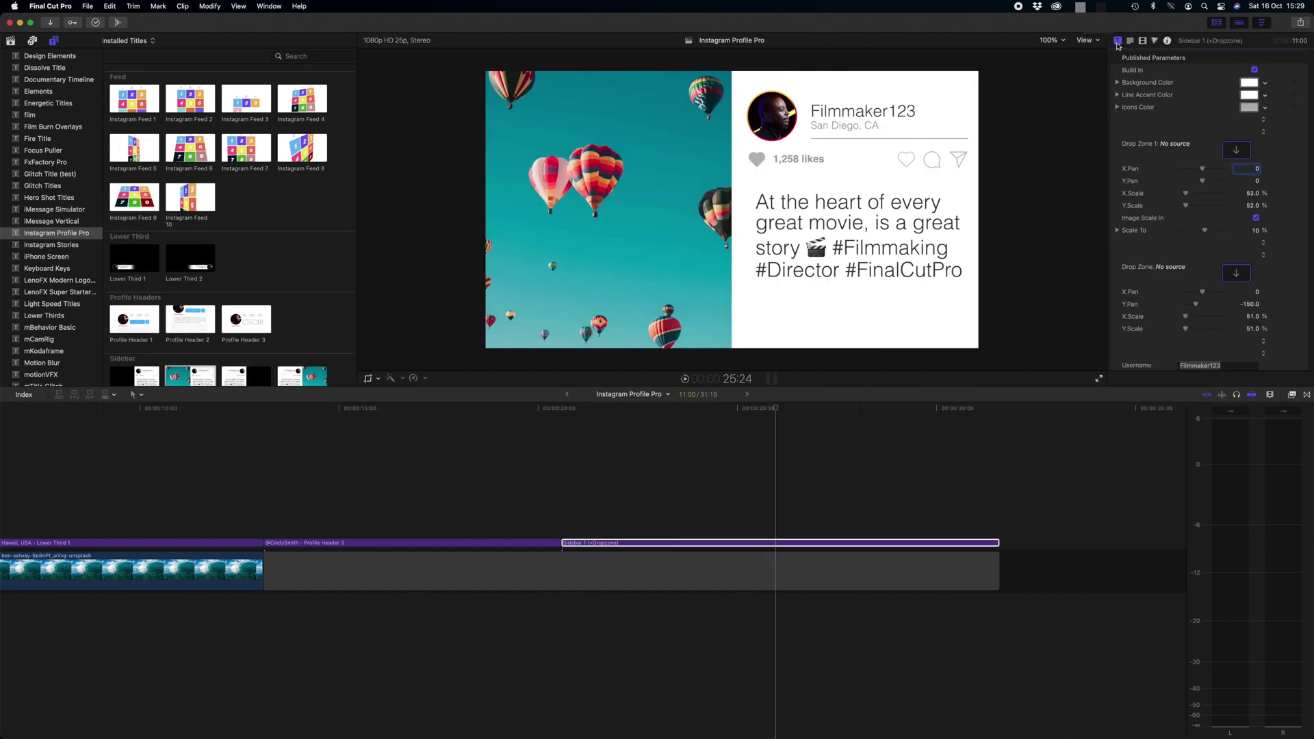
pyautogui.click(1139, 71)
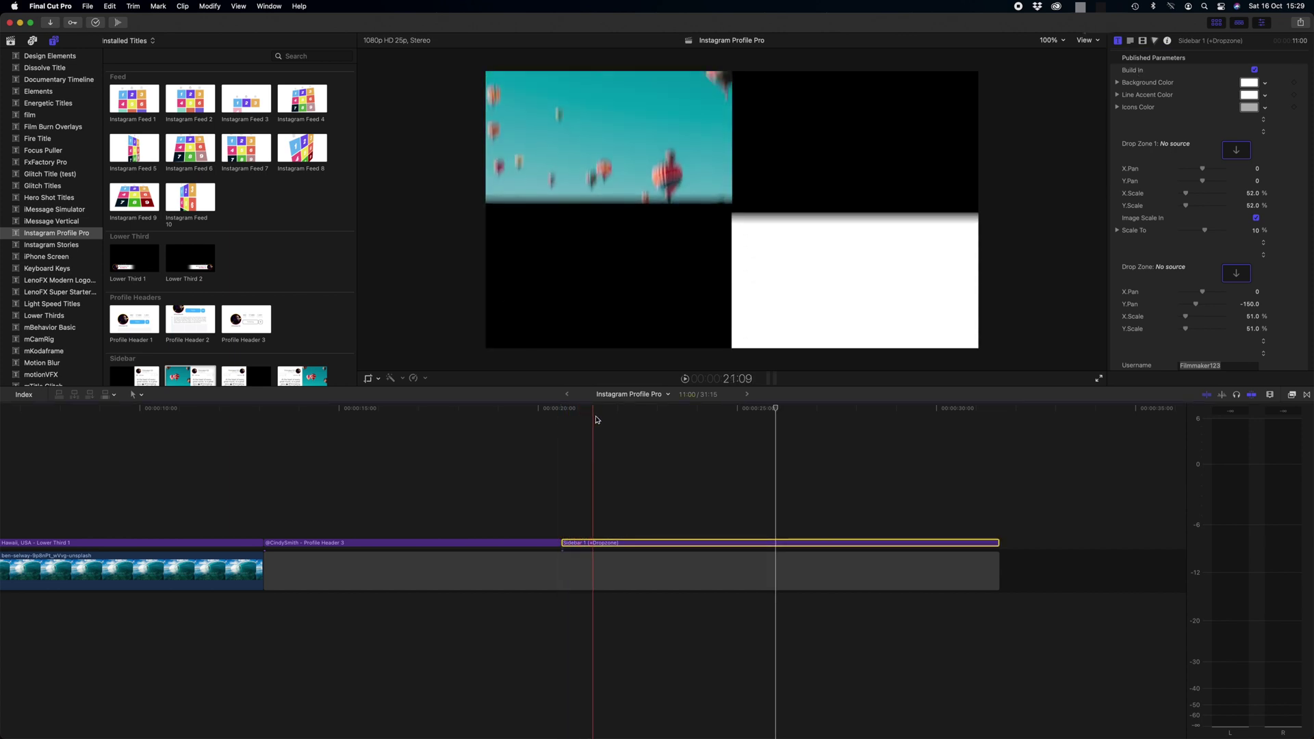
pyautogui.click(684, 419)
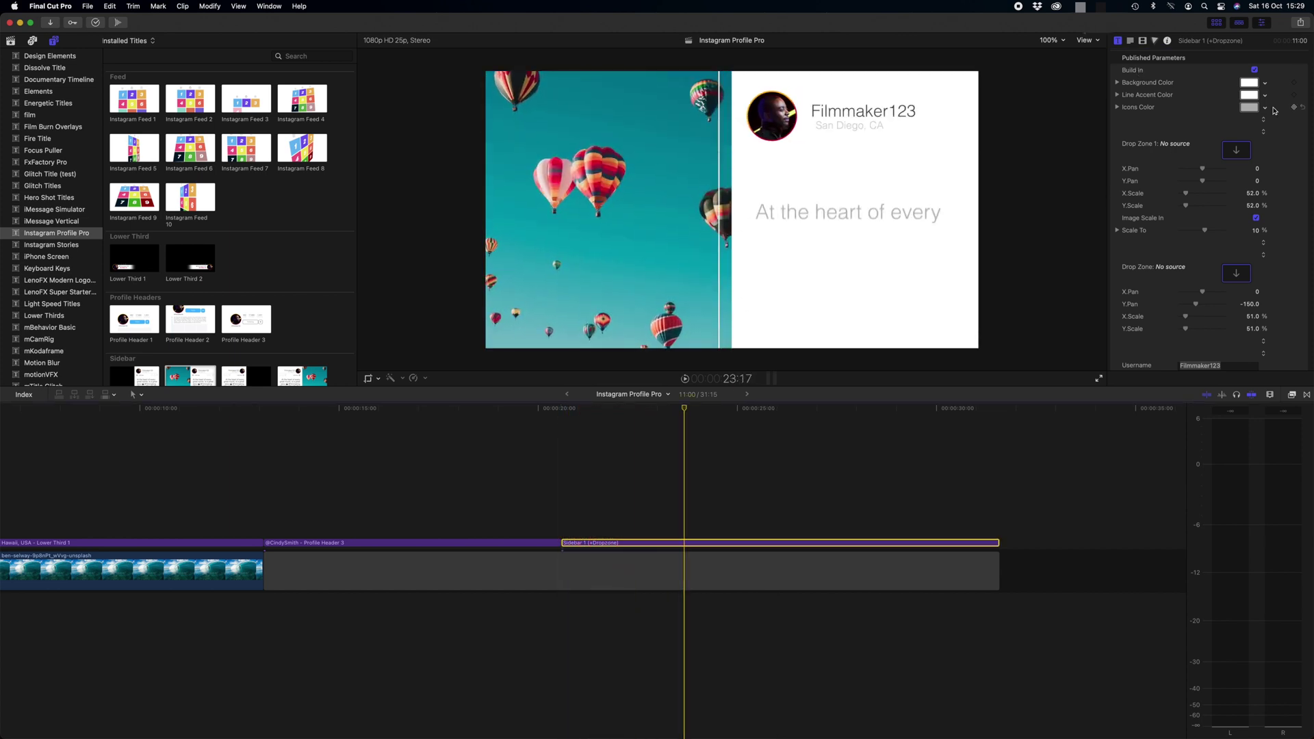
pyautogui.click(1255, 71)
pyautogui.click(1255, 71)
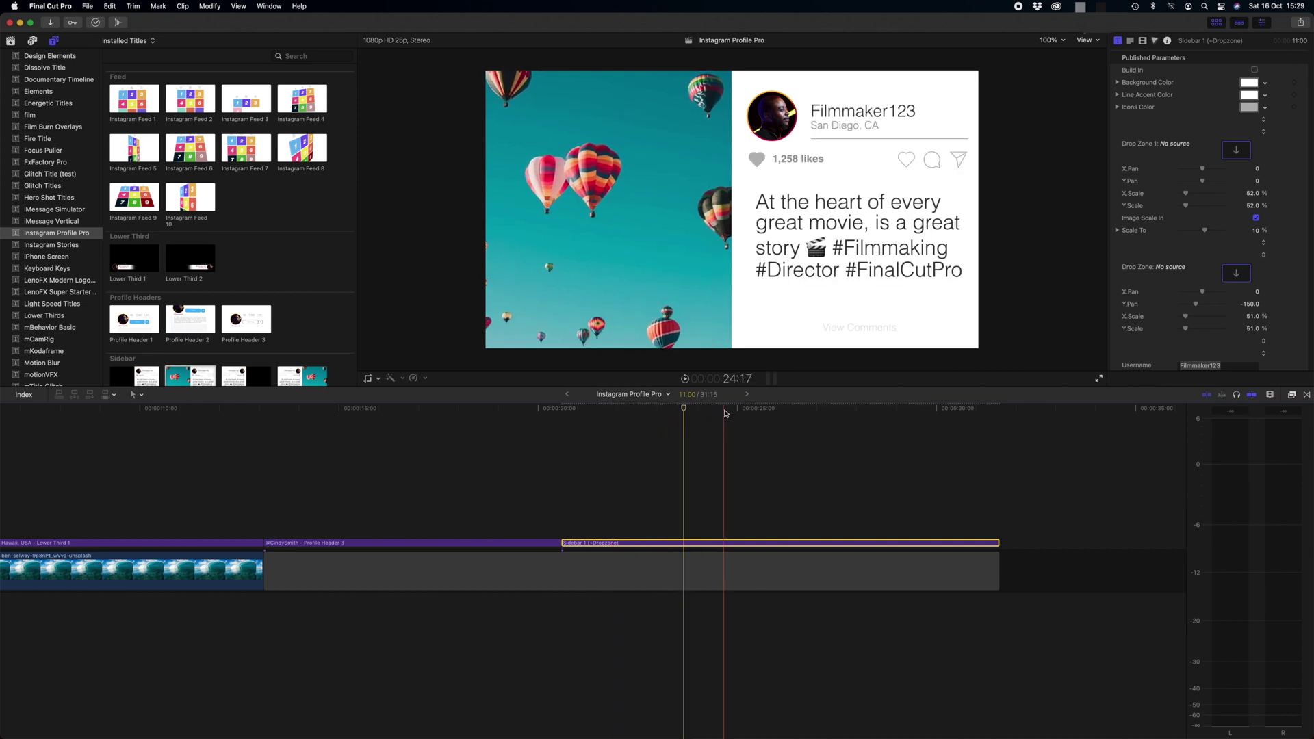
pyautogui.click(1256, 71)
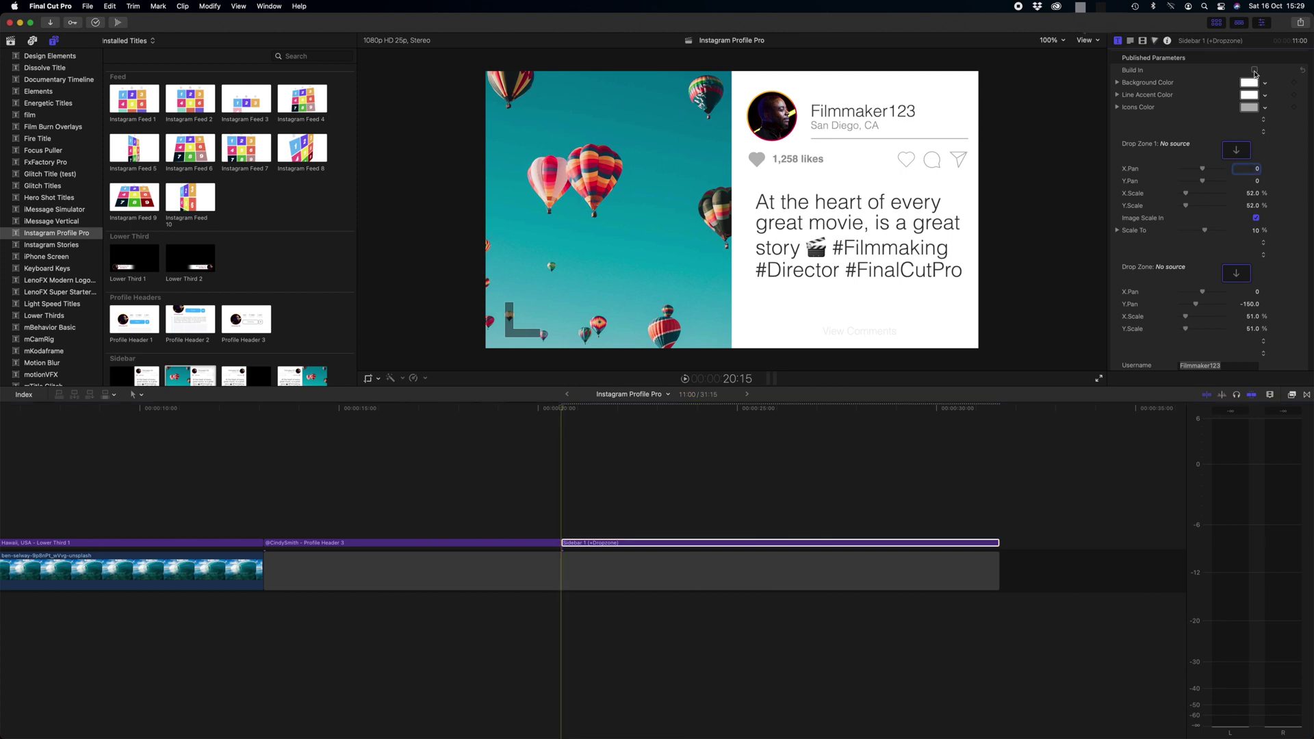
pyautogui.click(1256, 71)
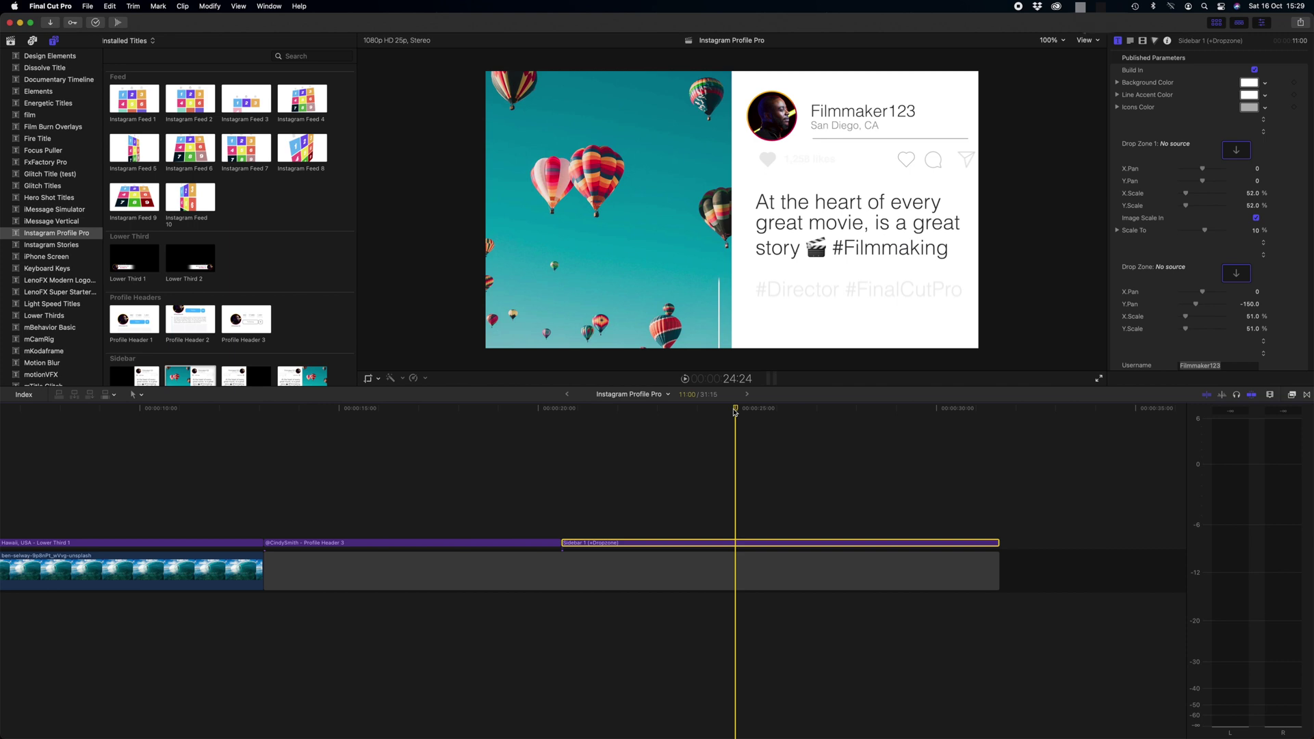
# Try a cyan background on the sidebar card, then undo it and close the colour picker
pyautogui.click(1249, 83)
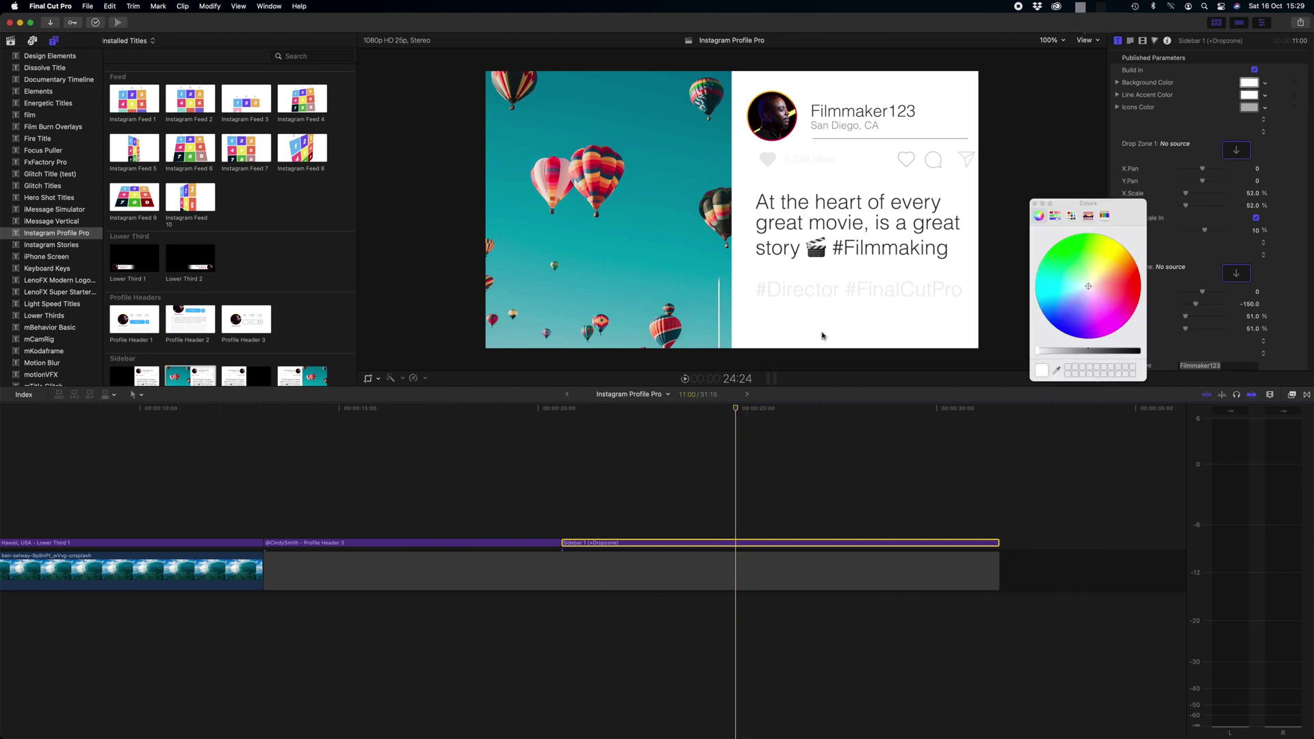
pyautogui.click(1066, 288)
pyautogui.press('super+z')
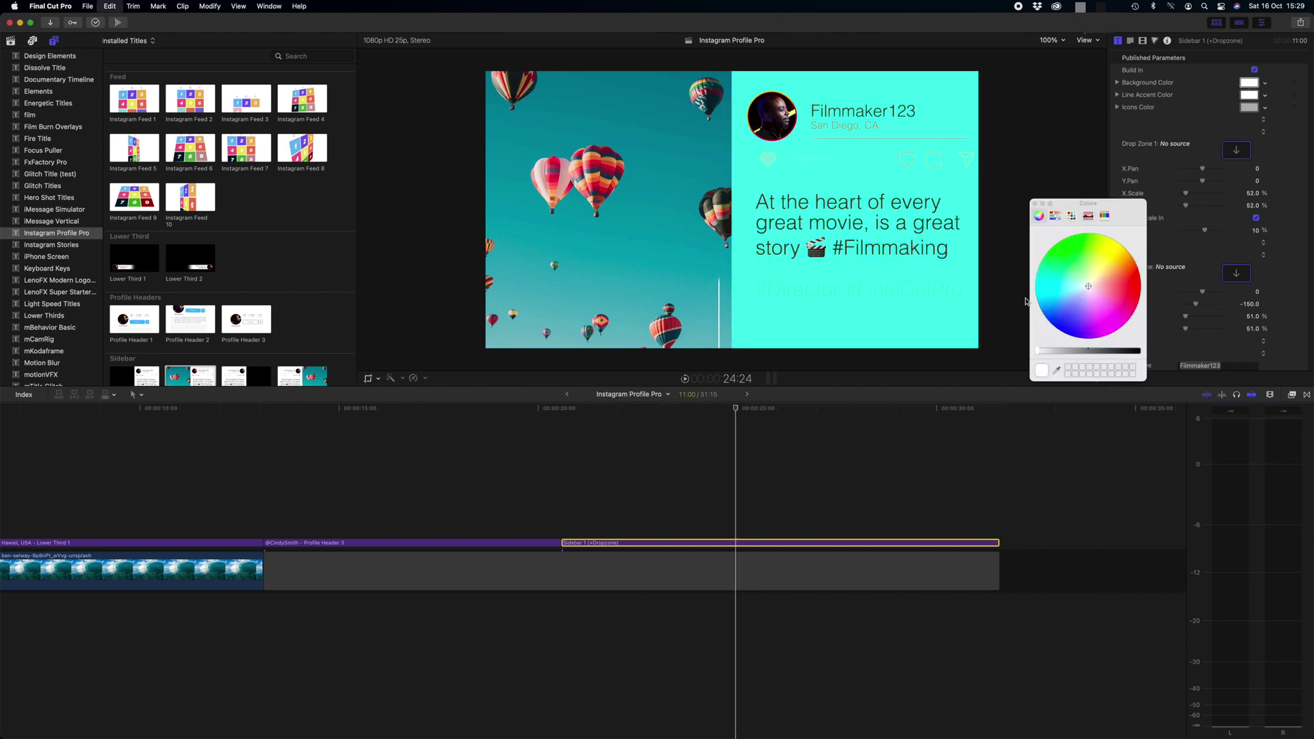
pyautogui.click(1034, 204)
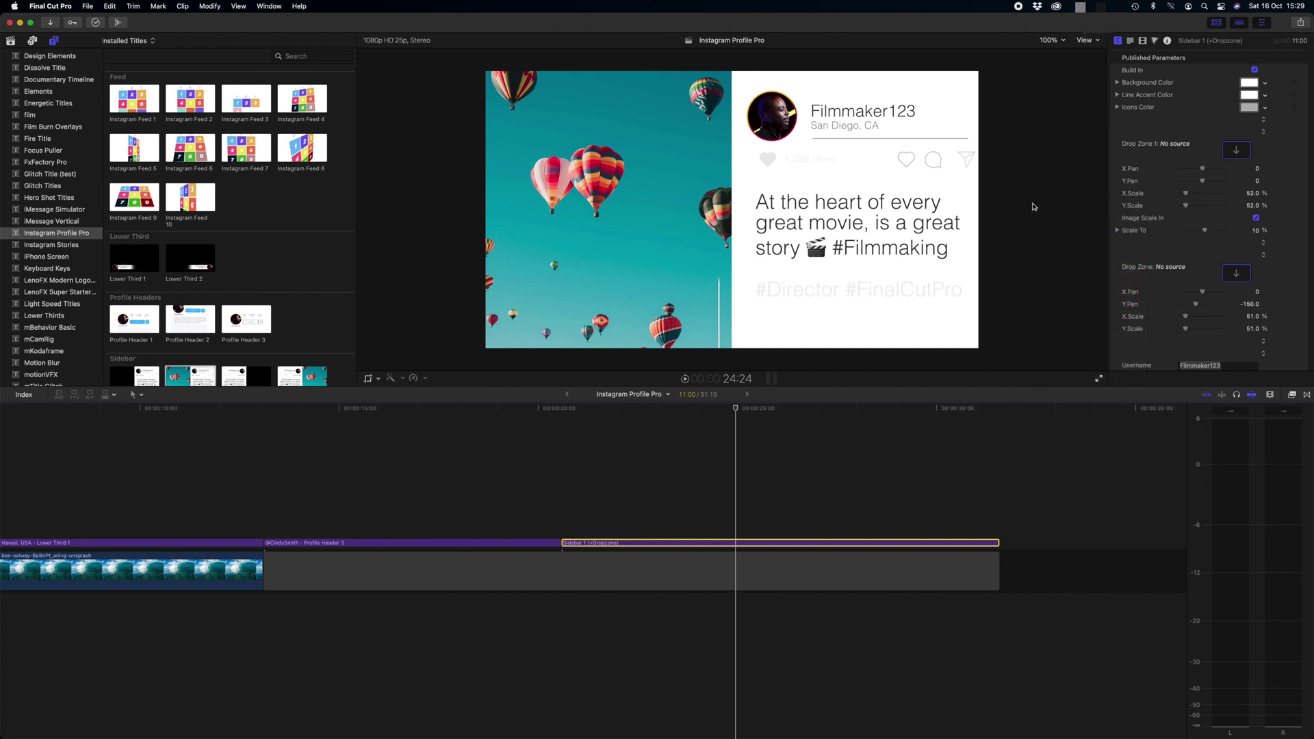
pyautogui.click(1249, 83)
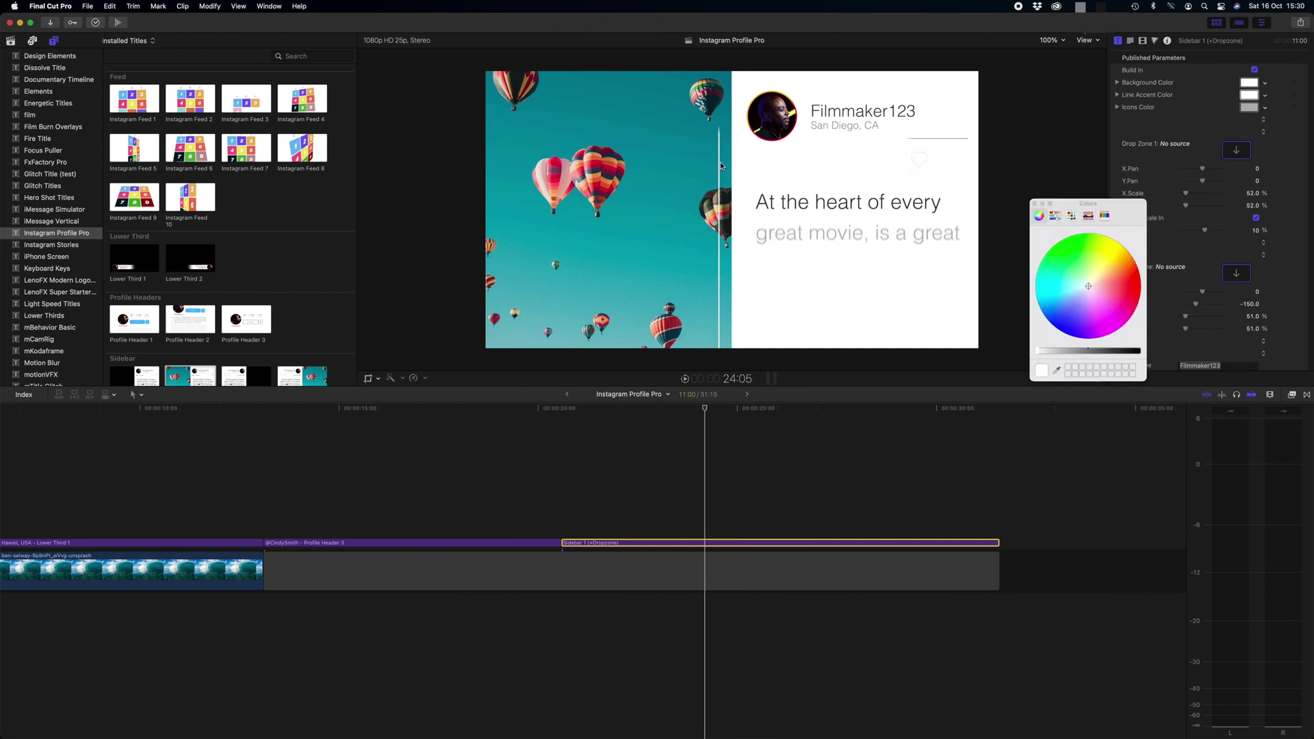
pyautogui.click(1036, 204)
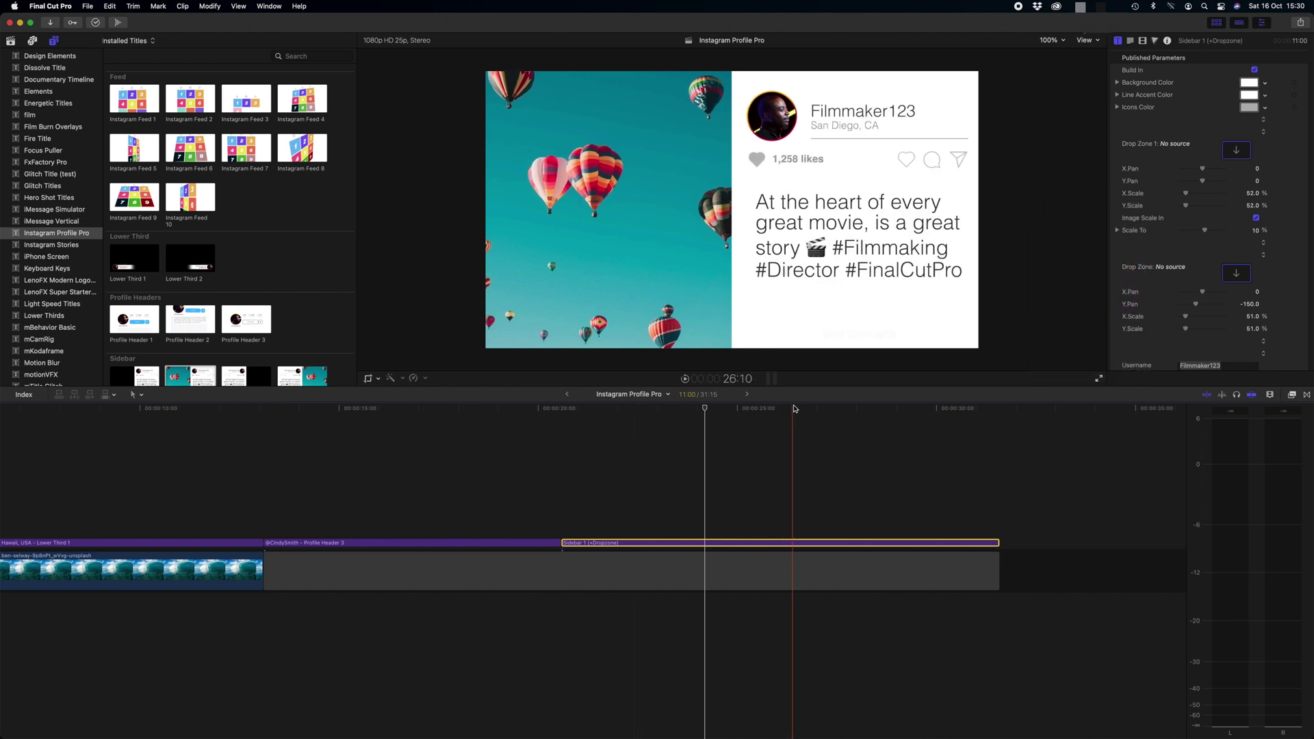
# Try green for the post's icons, then undo to keep them grey
pyautogui.click(1249, 107)
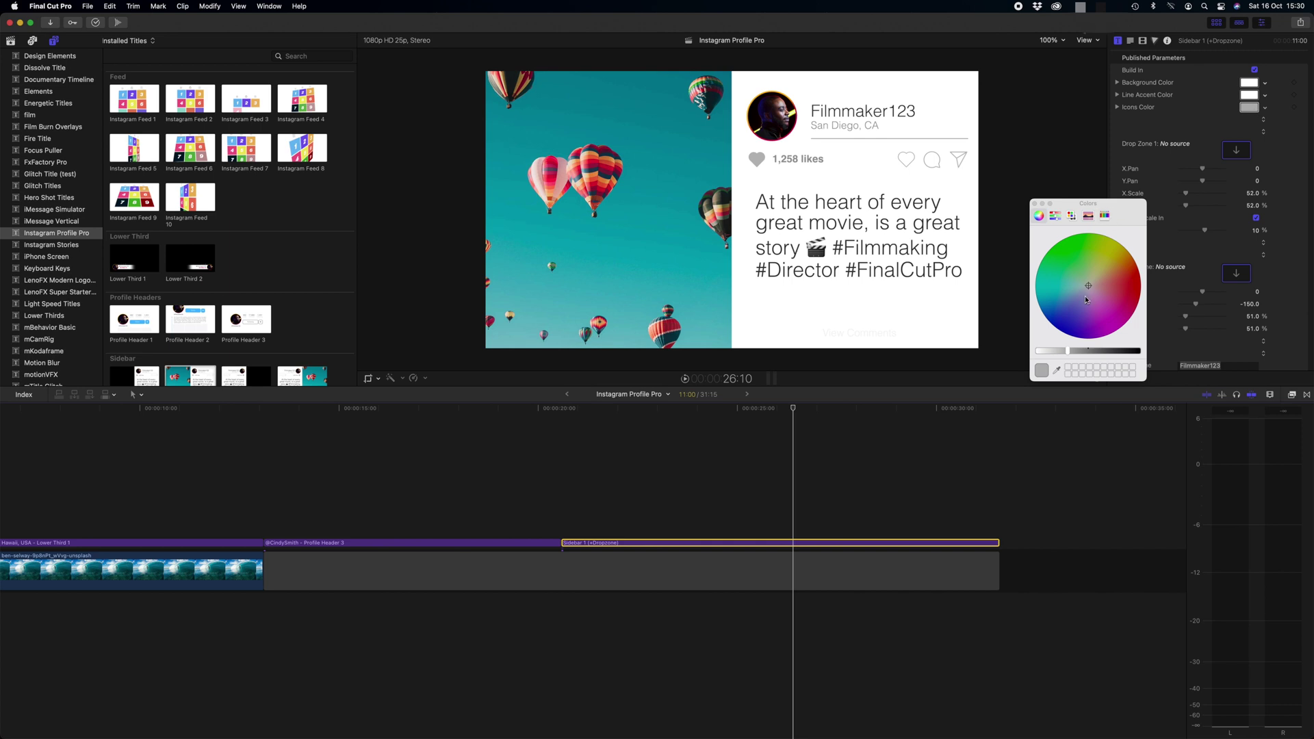
pyautogui.moveTo(1092, 291); pyautogui.dragTo(1085, 259)
pyautogui.press('super+z')
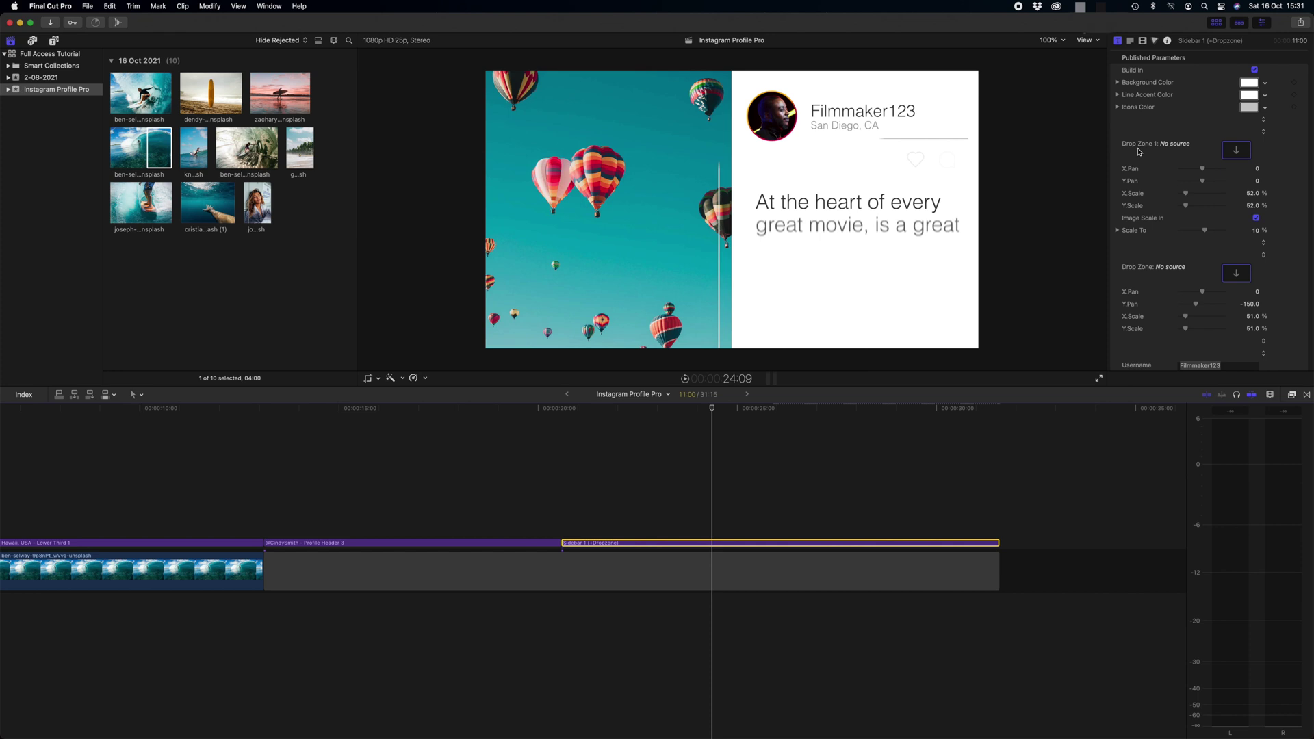
# Apply the surfer photo to Drop Zone 1 and shift it to Y.Pan 152
pyautogui.click(1236, 150)
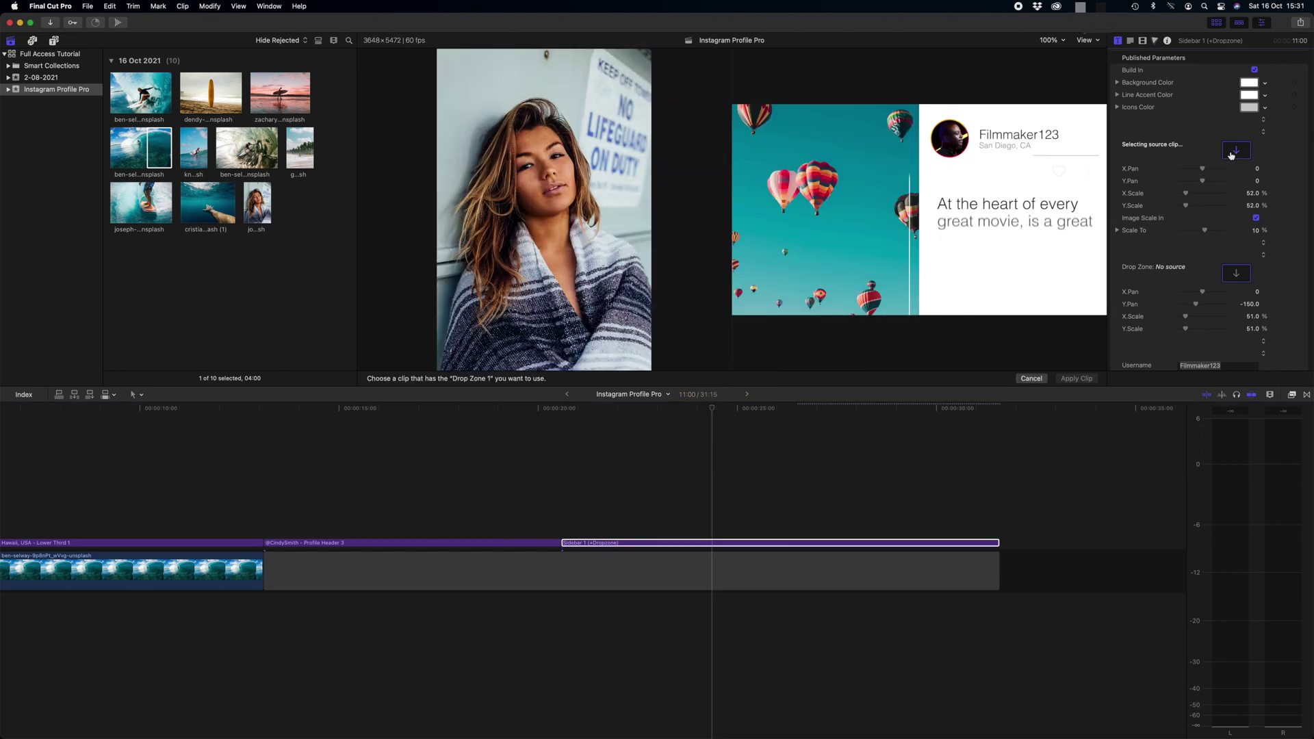
pyautogui.click(193, 152)
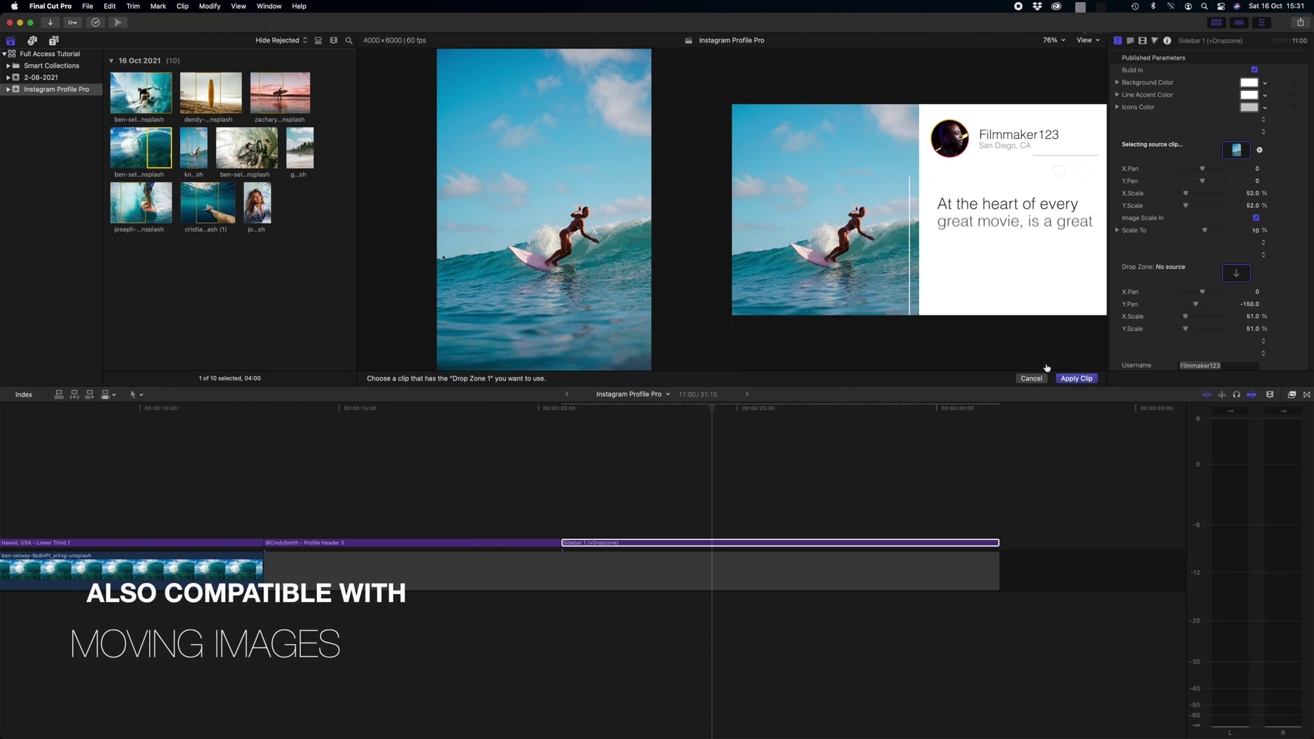
pyautogui.click(1074, 379)
pyautogui.moveTo(1203, 181); pyautogui.dragTo(1210, 184)
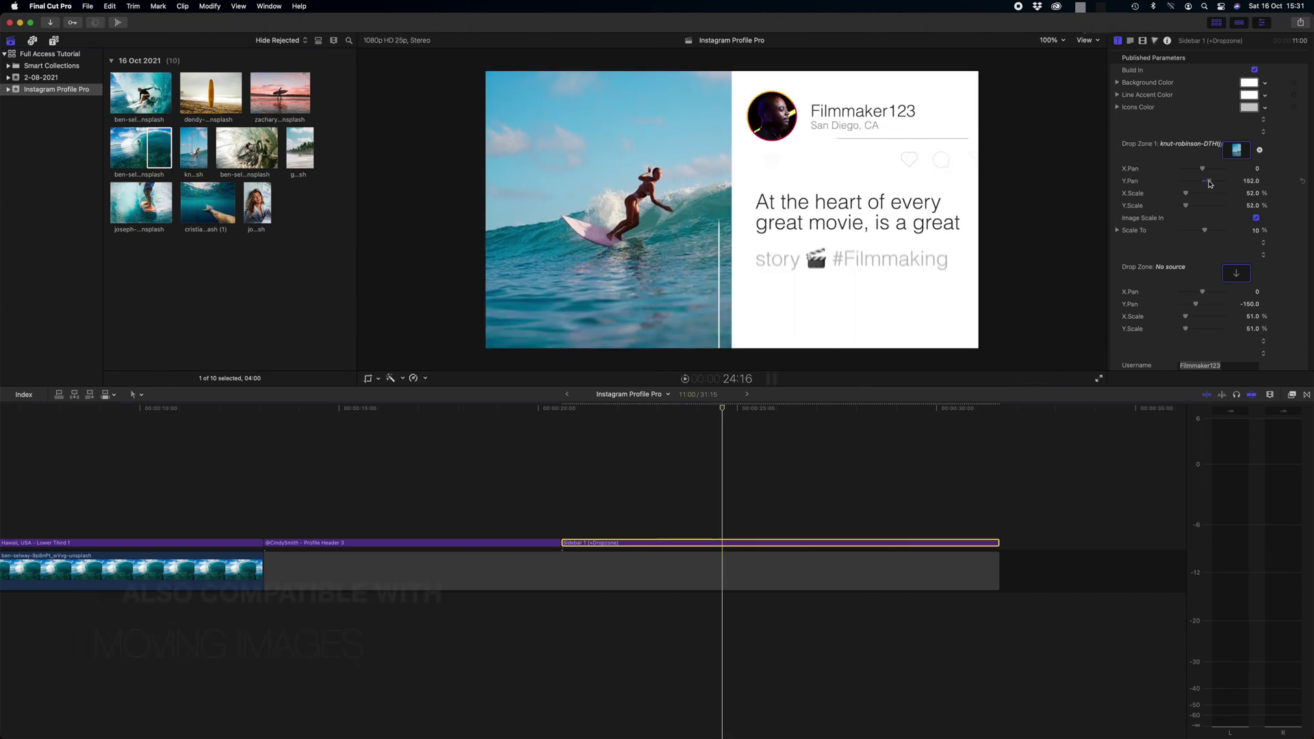
# Preview the title, keep Image Scale In on, and set Scale To to 40%
pyautogui.click(1143, 222)
pyautogui.press('space')
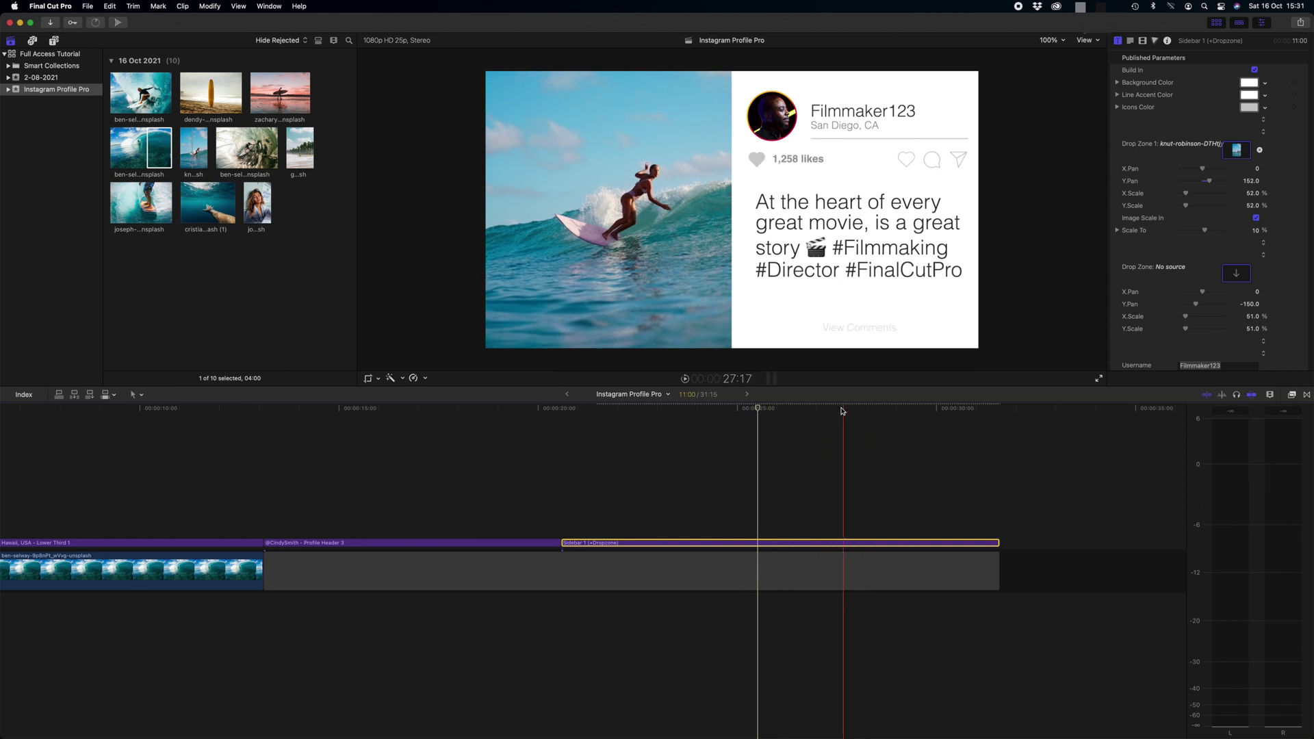
pyautogui.click(813, 409)
pyautogui.click(1255, 219)
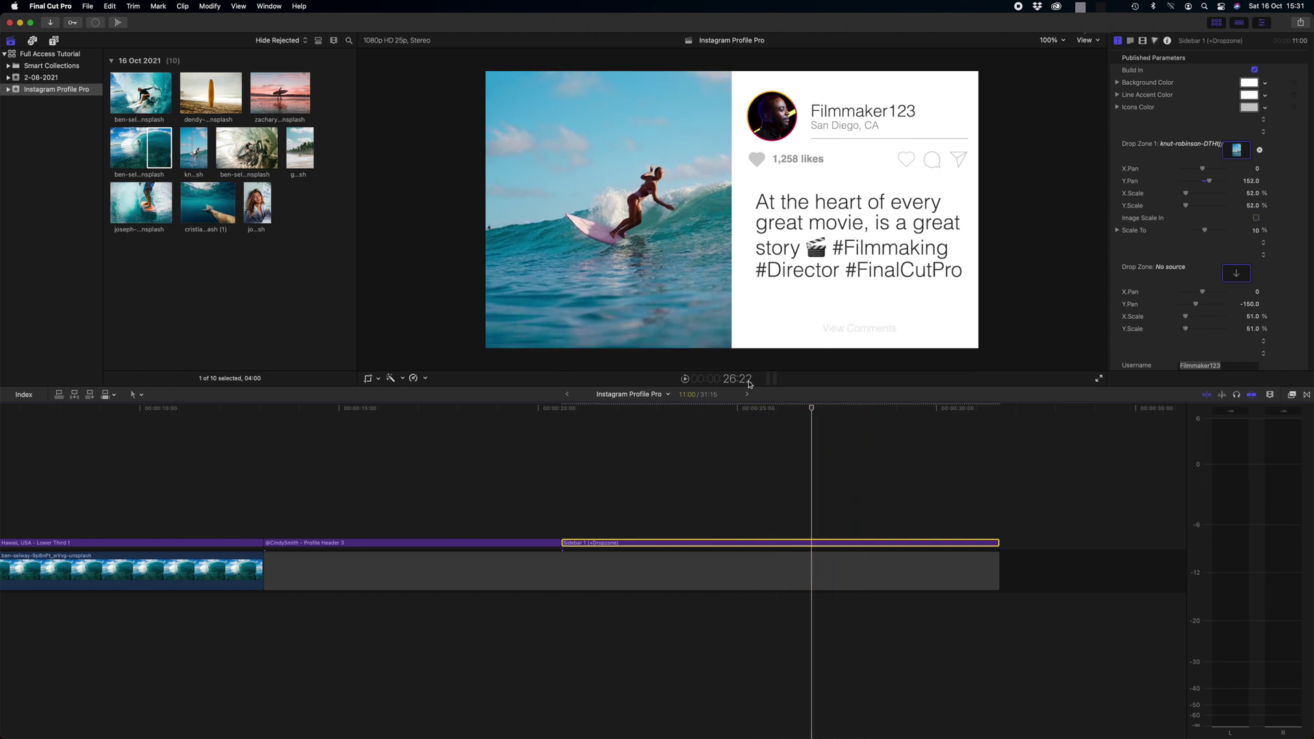
pyautogui.click(1257, 218)
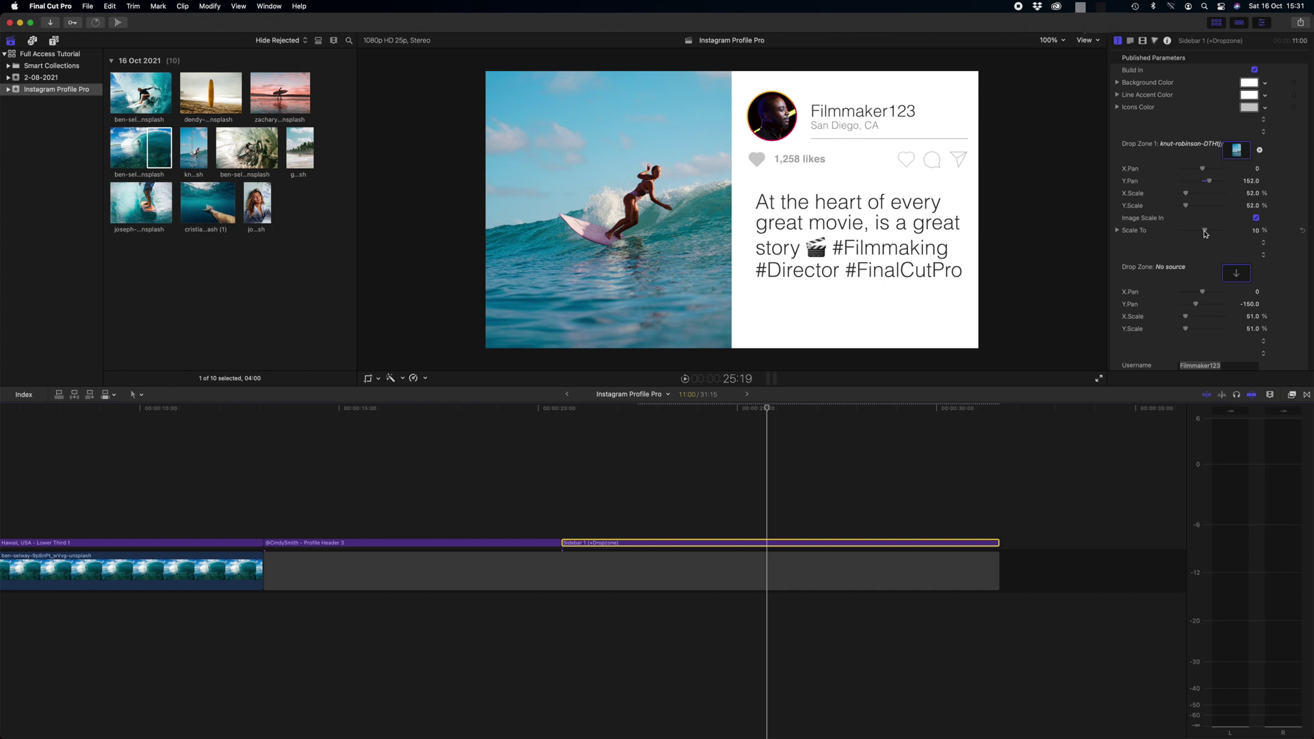
pyautogui.moveTo(1206, 233); pyautogui.dragTo(1213, 233)
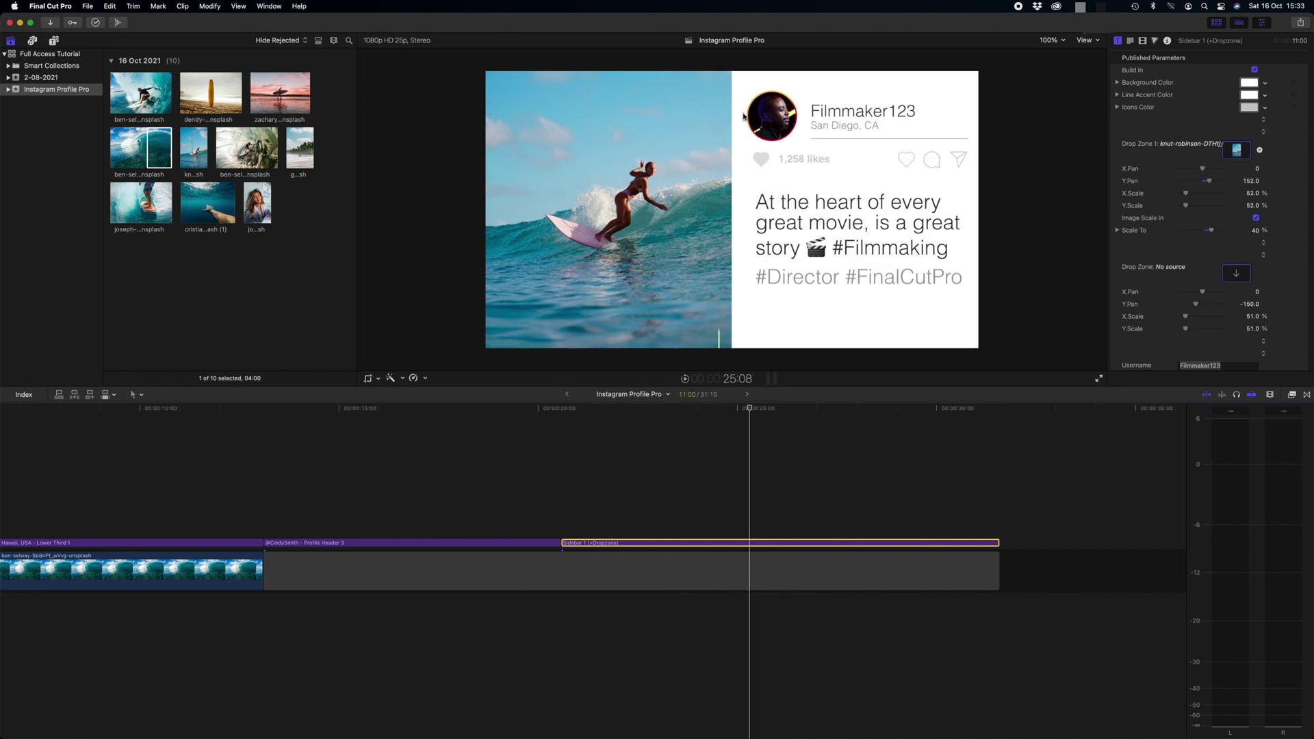
# Apply the long-haired woman's portrait clip to the second drop zone as the profile photo
pyautogui.click(1236, 275)
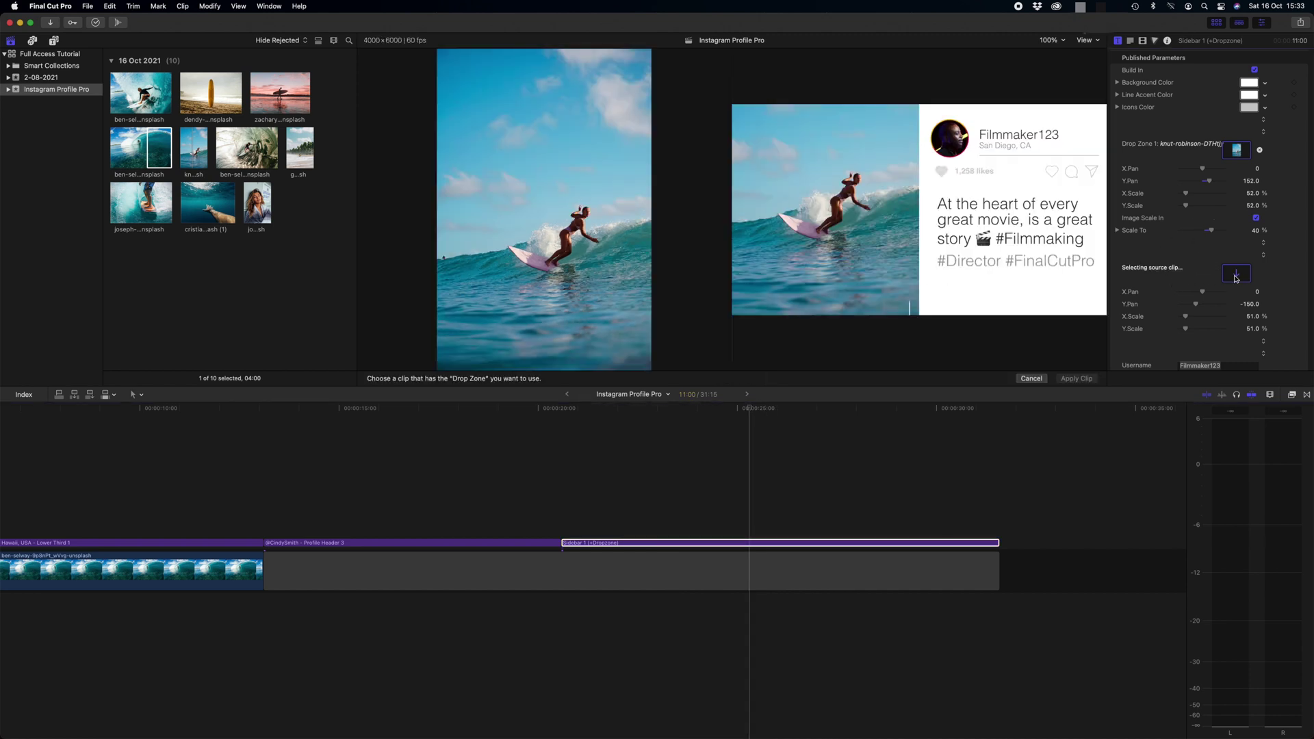
pyautogui.click(249, 211)
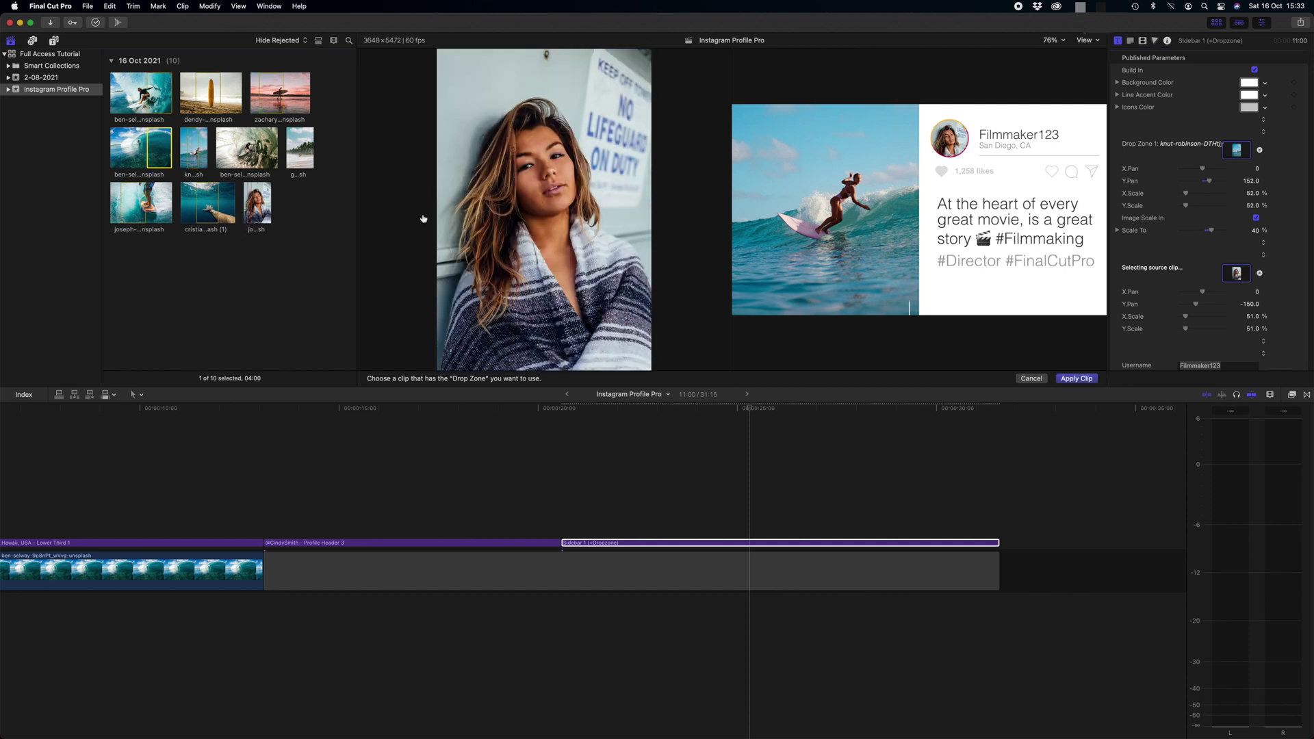
pyautogui.click(1077, 378)
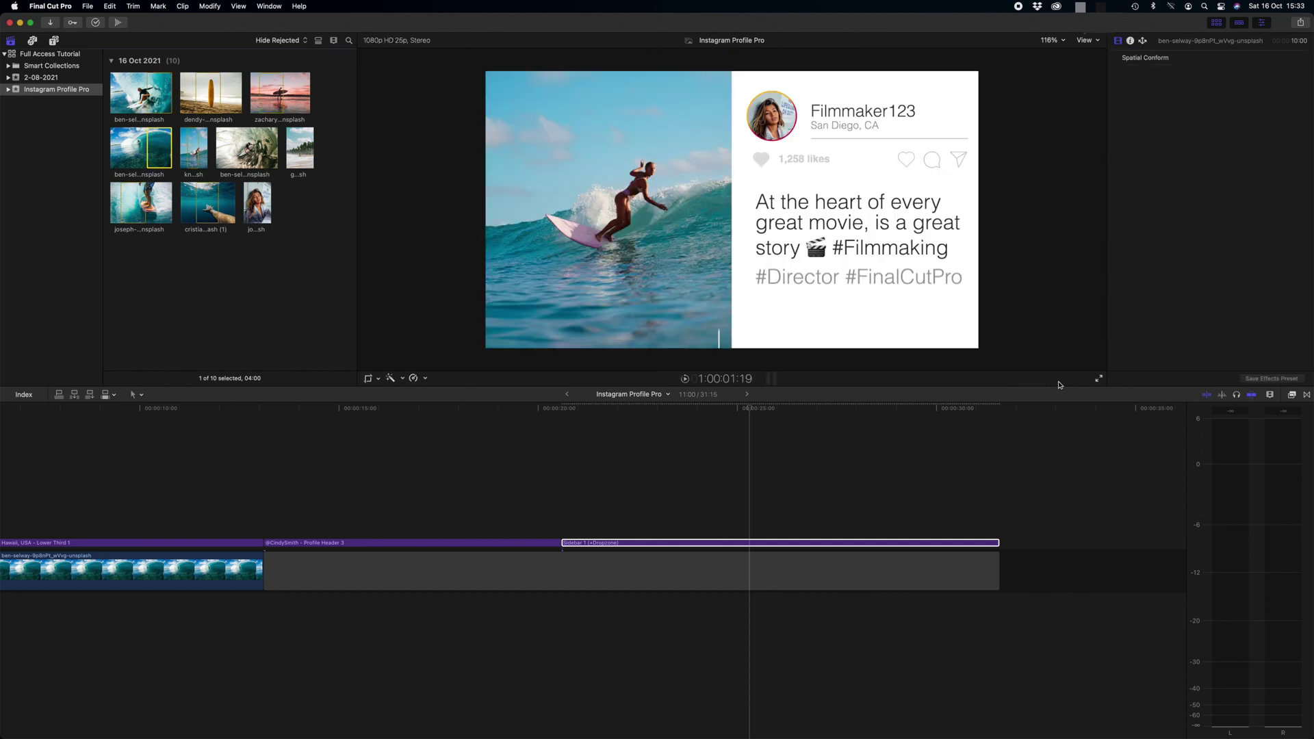
pyautogui.scroll(-3, 1126, 199)
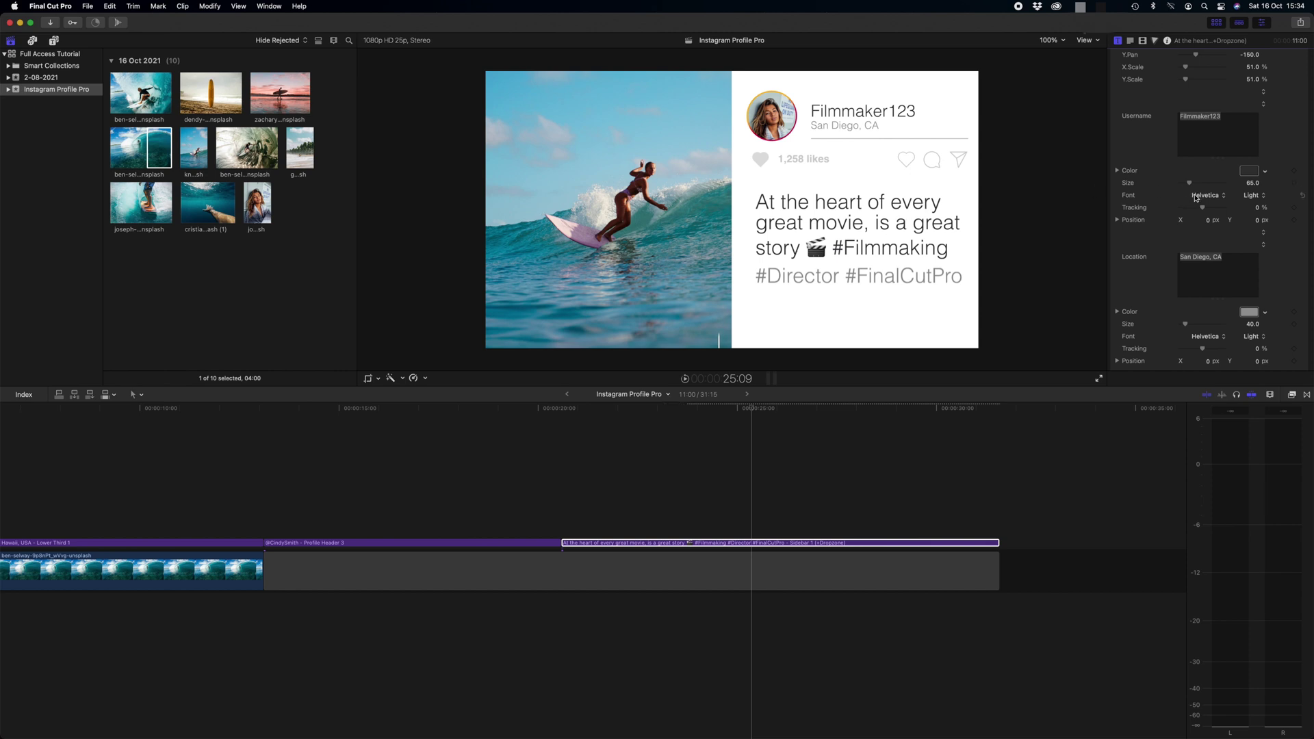
# Enter the new username, location 'Hawaii, USA', 10k likes and caption 'Great day shooting in the water today'
pyautogui.doubleClick(1191, 120)
pyautogui.write('CindySmith')
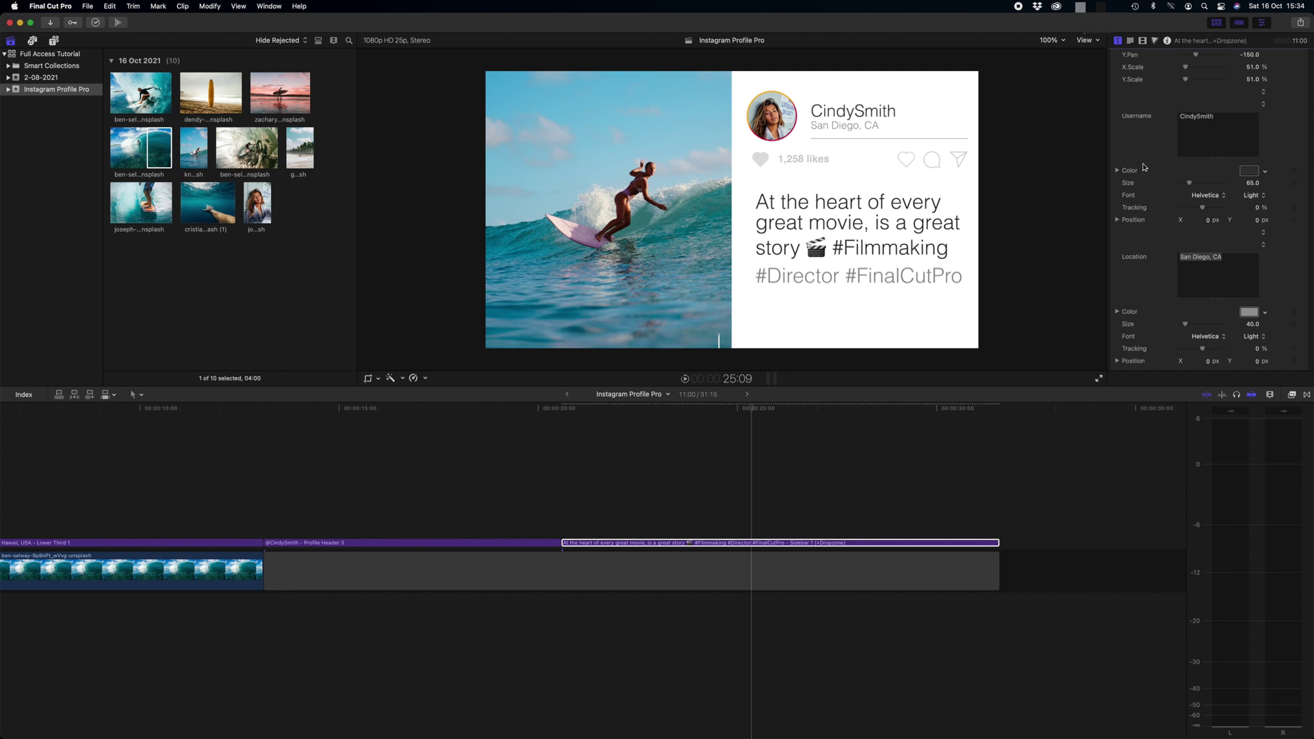
pyautogui.scroll(-1, 1143, 167)
pyautogui.write('H')
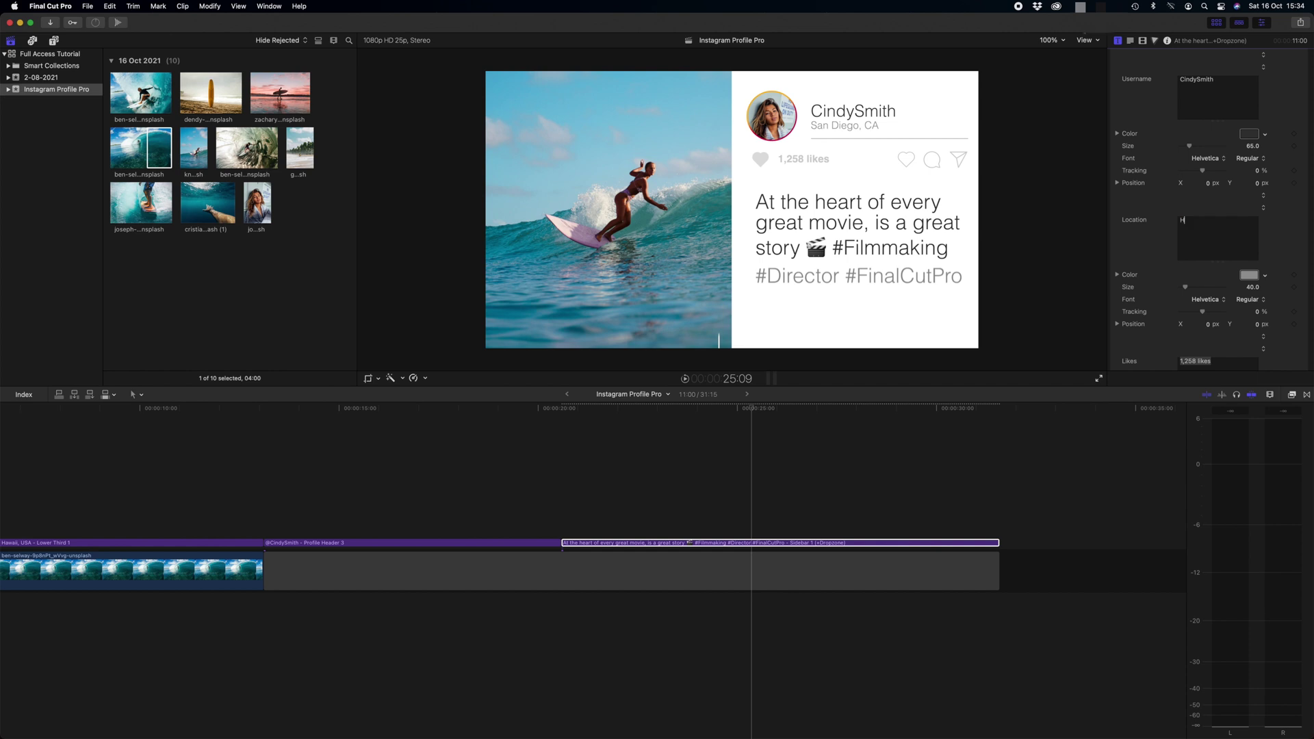
pyautogui.write('awaii, USA')
pyautogui.scroll(-2, 1142, 240)
pyautogui.scroll(-2, 1141, 241)
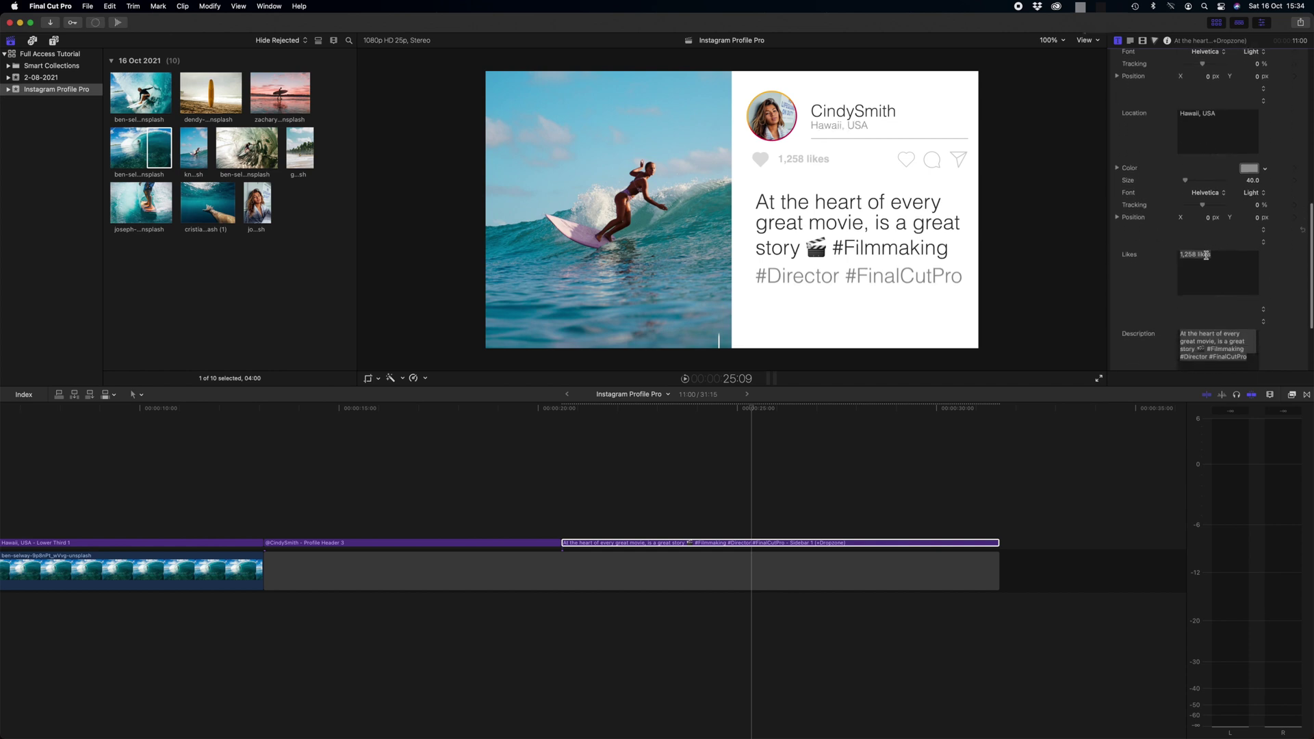
pyautogui.moveTo(1197, 254); pyautogui.dragTo(1171, 257)
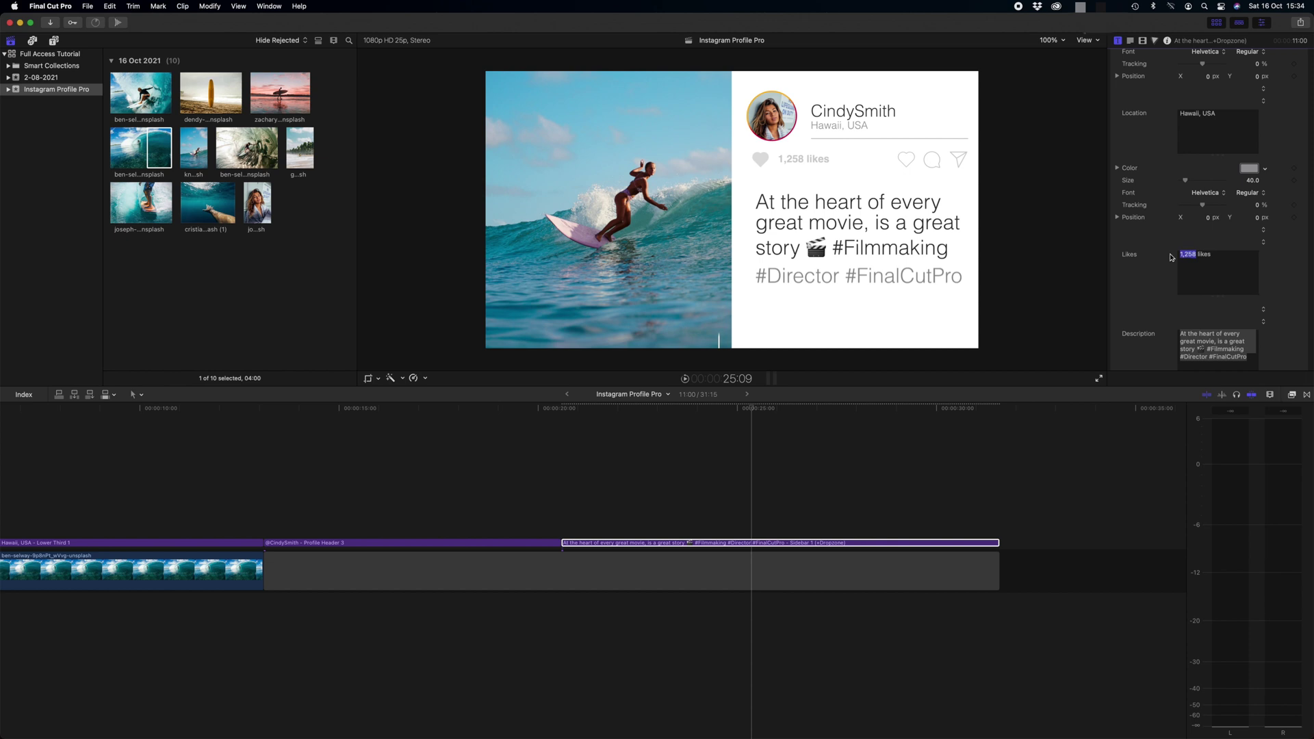
pyautogui.write('10k')
pyautogui.scroll(-2, 1211, 205)
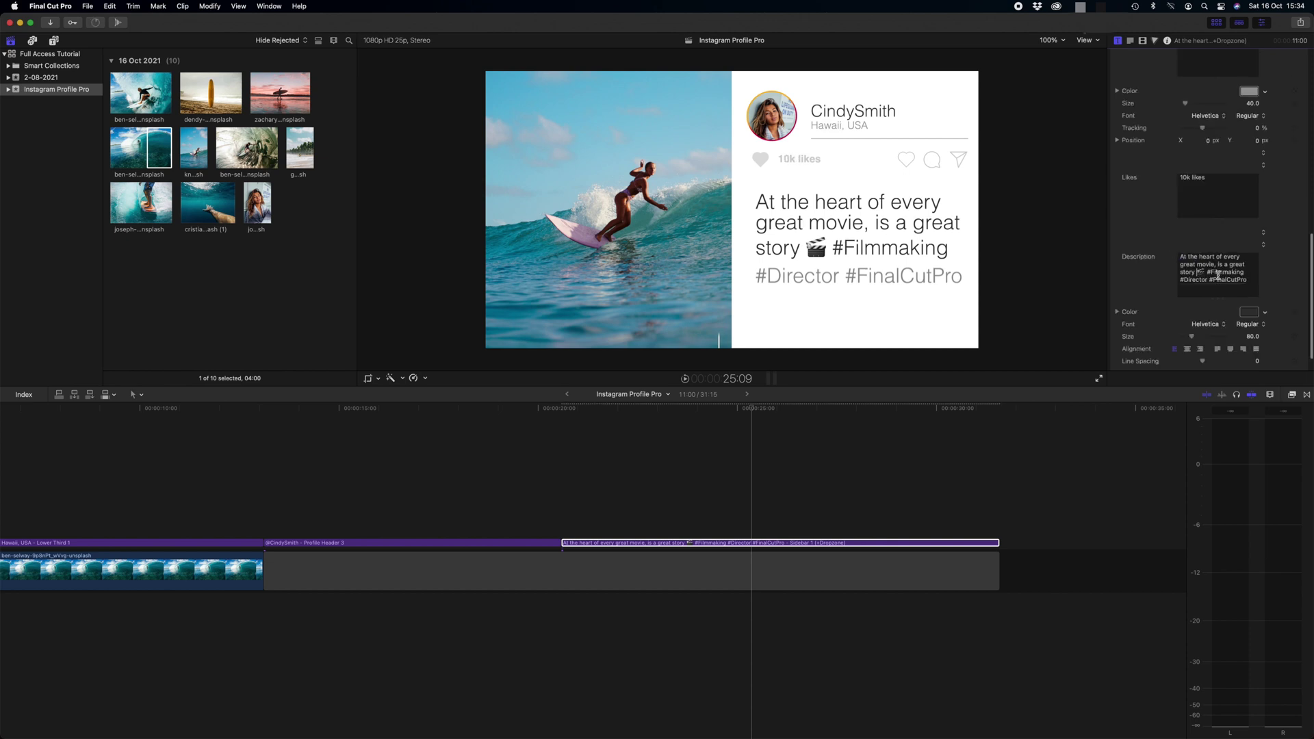
pyautogui.write('Great day shooting in the water today')
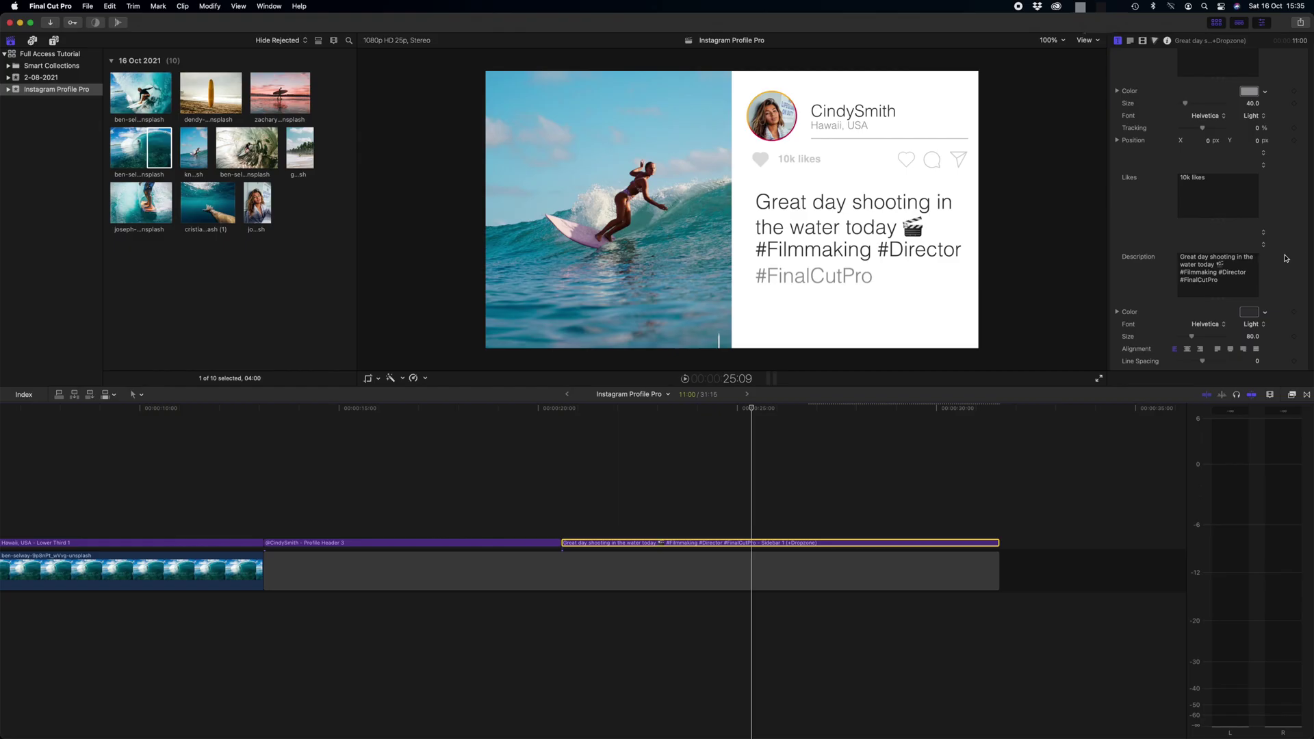
# Replace the caption's clapper emoji with a pasted wave emoji and add hashtags #SurfPhotographer #OceanGirl
pyautogui.click(1236, 272)
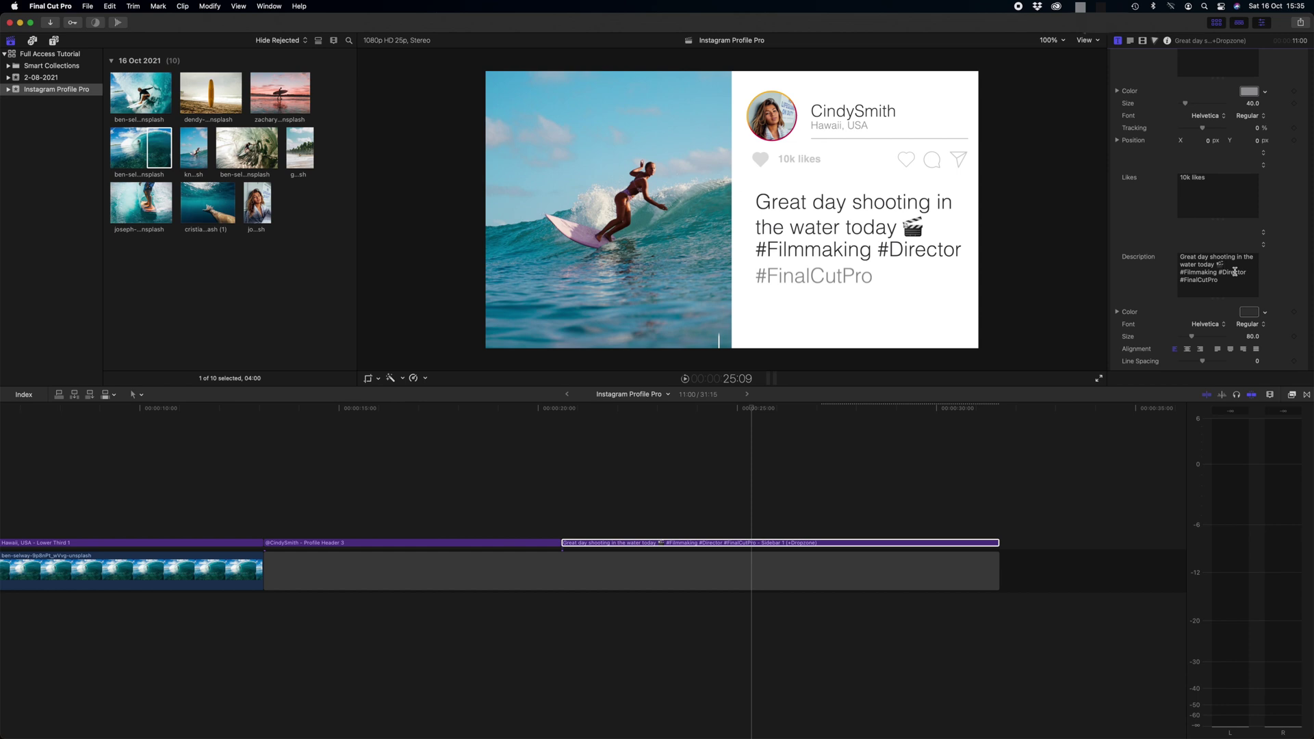
pyautogui.press('BackSpace')
pyautogui.write('🌊')
pyautogui.write('#SurfPhotographer #')
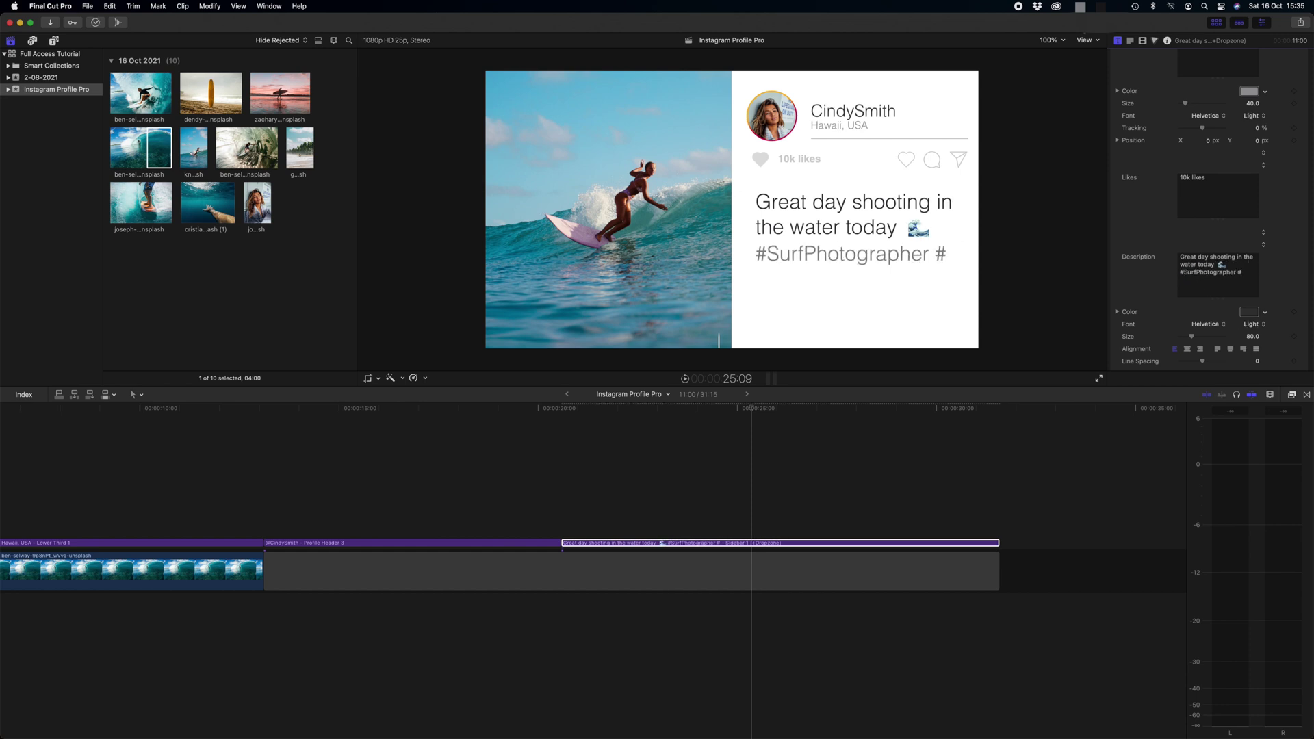
pyautogui.write('OceanGirl')
pyautogui.click(1144, 243)
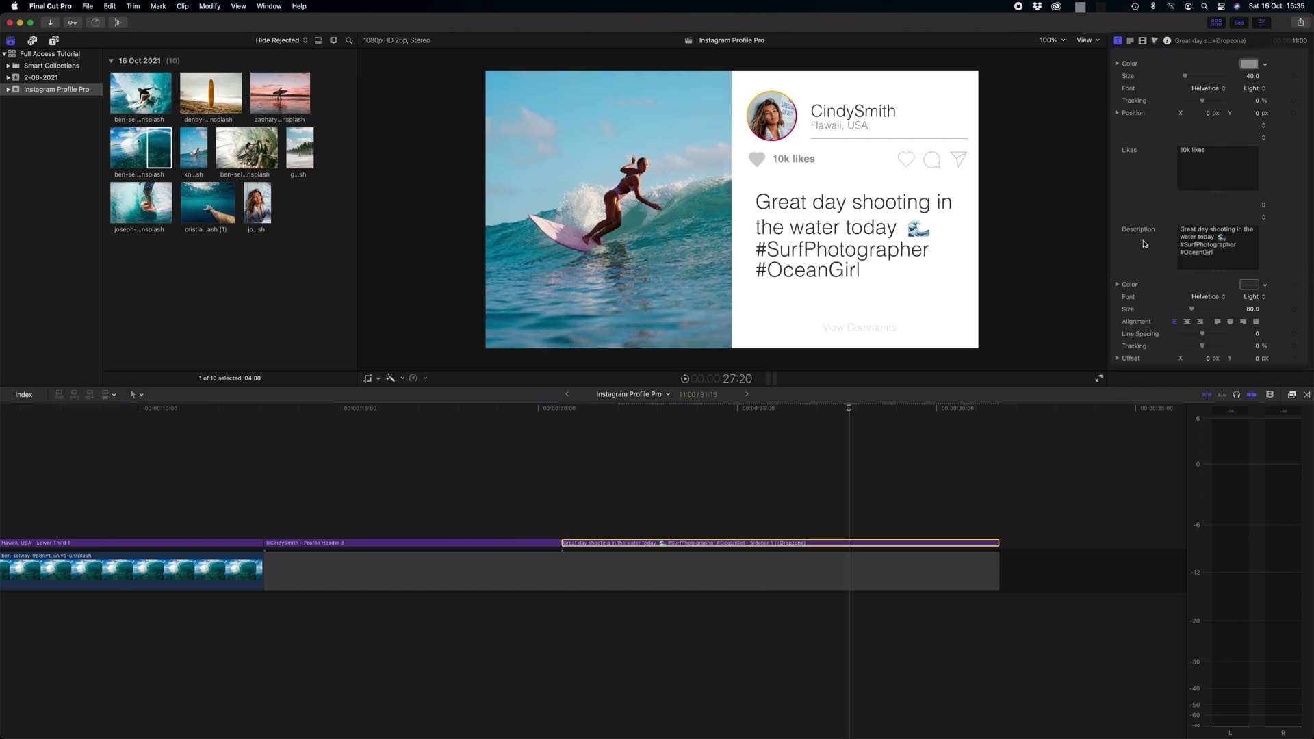